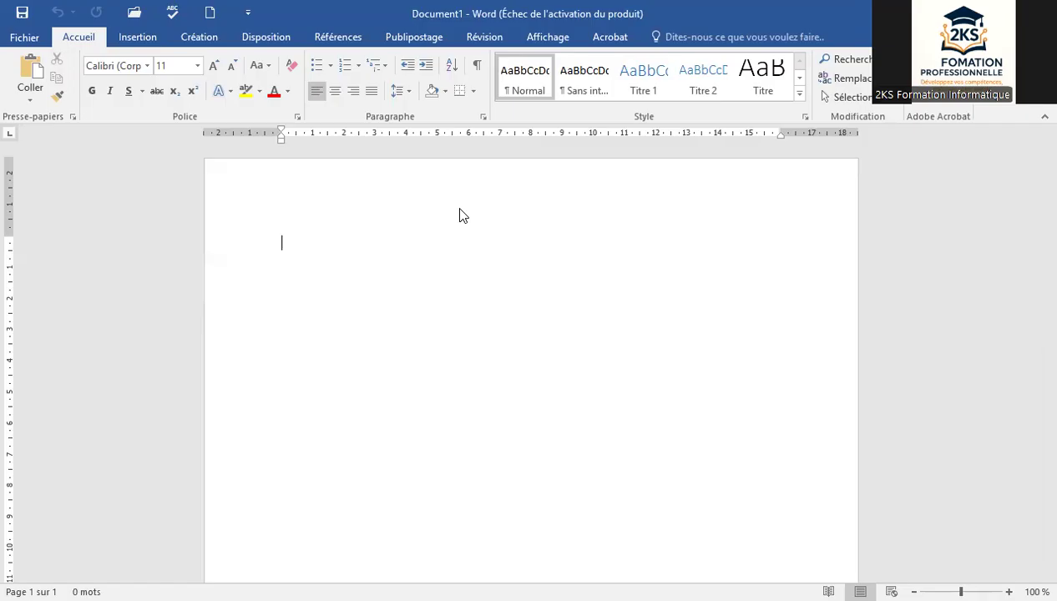
# Insert a table with 4 columns and 7 rows into the blank document.
pyautogui.click(141, 46)
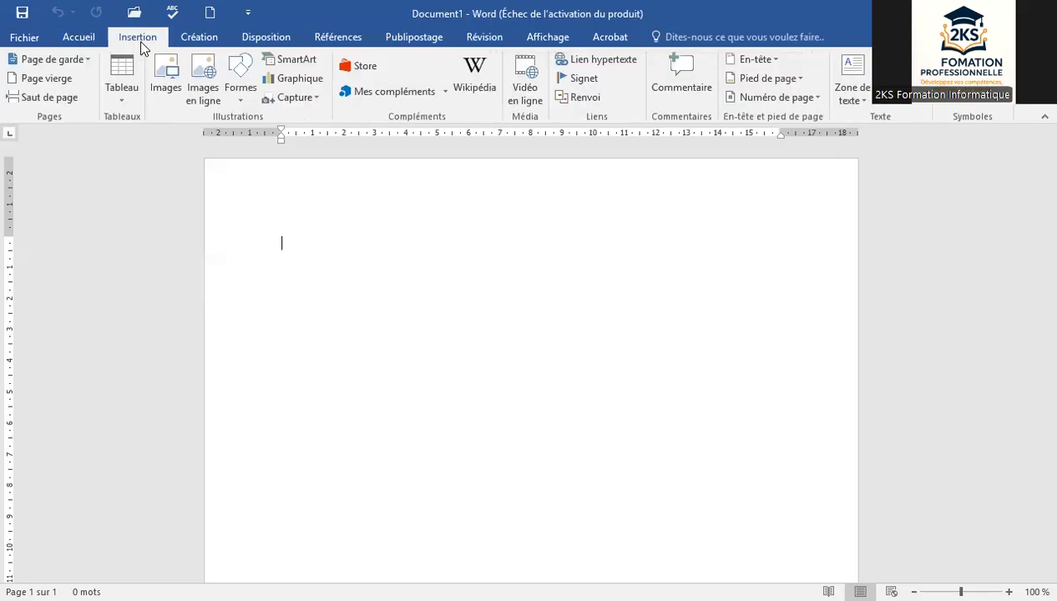
pyautogui.click(121, 104)
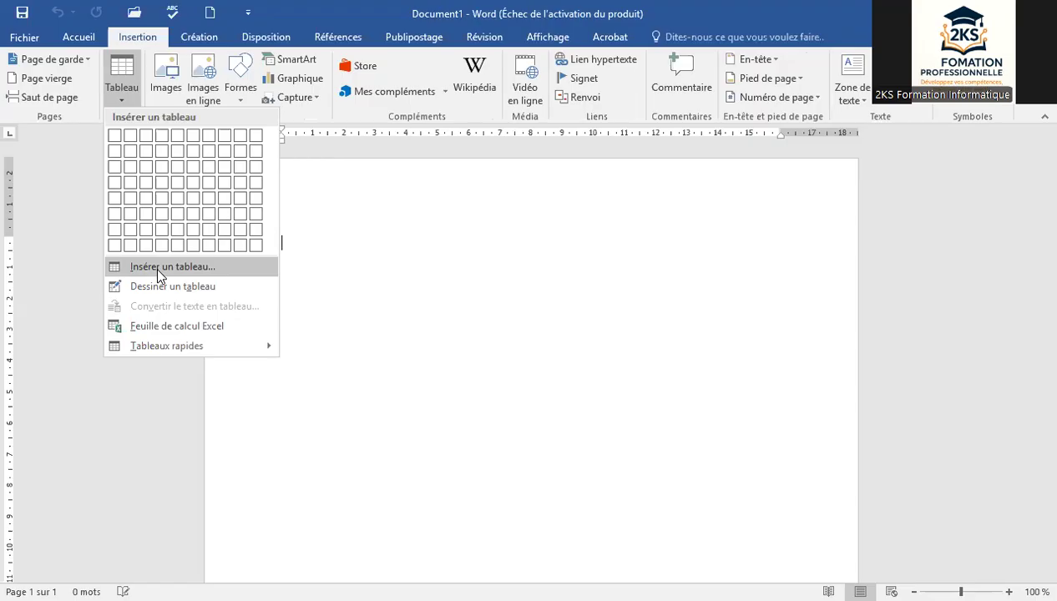
pyautogui.click(158, 270)
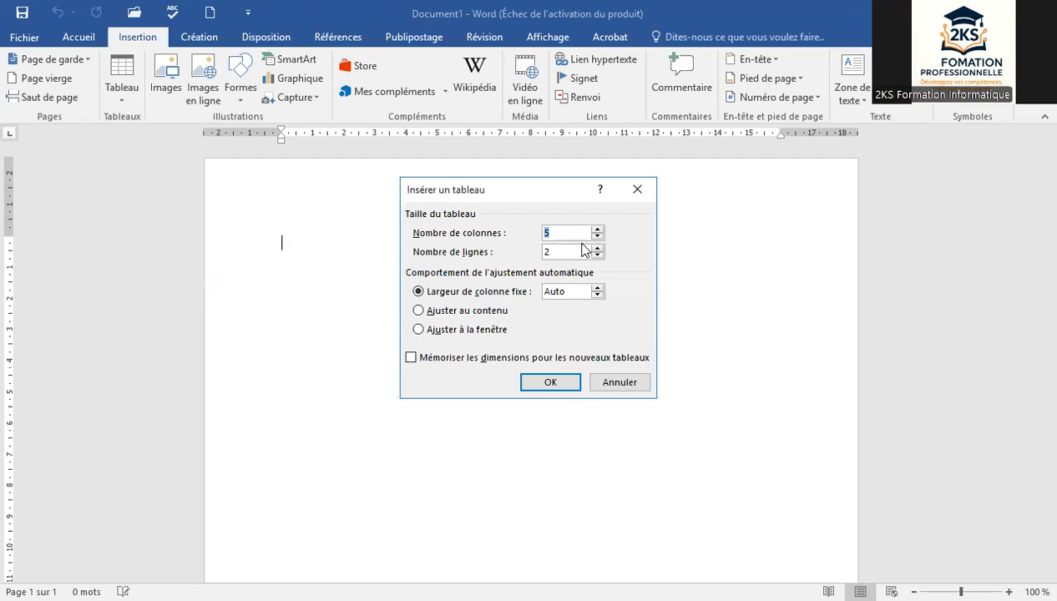
pyautogui.click(597, 236)
pyautogui.click(597, 248)
pyautogui.click(597, 248)
pyautogui.click(597, 248)
pyautogui.click(596, 257)
pyautogui.click(550, 381)
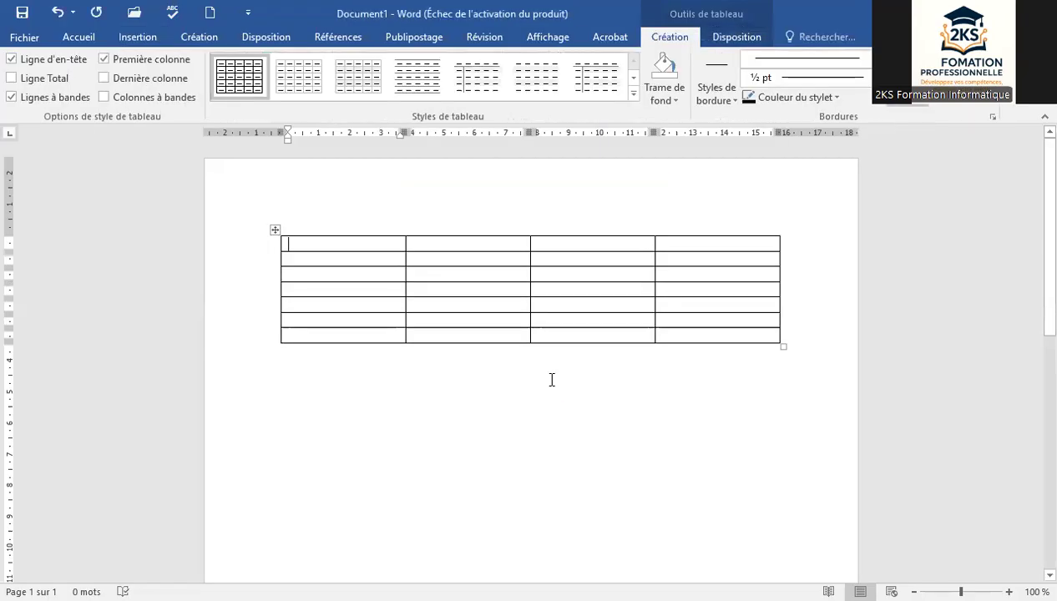
# Fill the table's header row with PRODUITS, QUANTITE, PRIX UNITAIRE and MONTANT.
pyautogui.write('PRE')
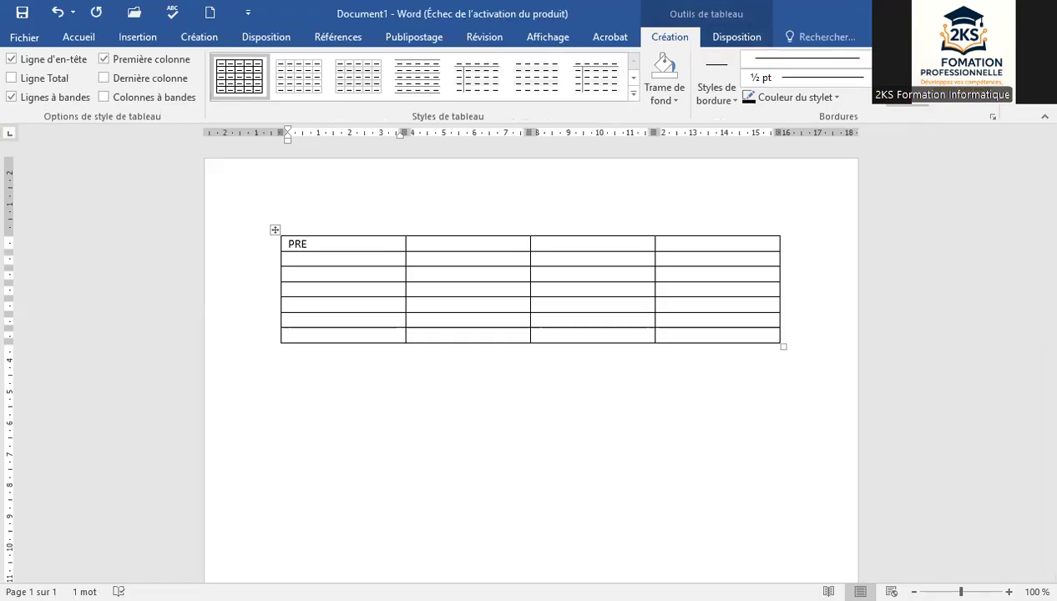
pyautogui.press('BackSpace')
pyautogui.write('ODUITS')
pyautogui.press('Tab')
pyautogui.write('QUANTITE')
pyautogui.press('Tab')
pyautogui.write('PRIX UNITAIRE')
pyautogui.press('Tab')
pyautogui.write('MONTANT')
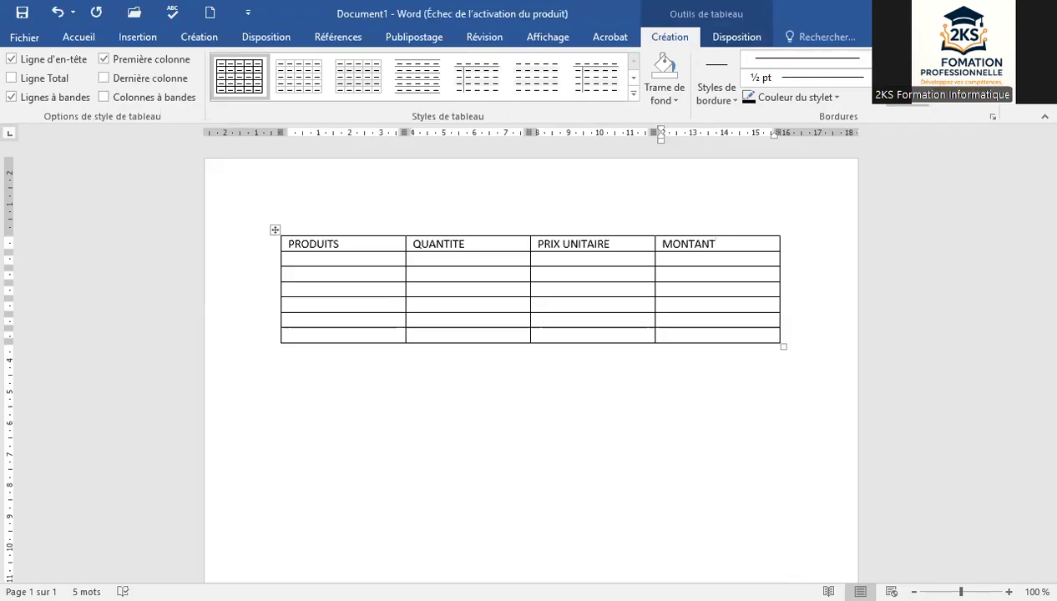
# Fill the first product row with ECRANS, quantity 10 and unit price 45000, leaving the amount blank.
pyautogui.press('Tab')
pyautogui.write('ECRANS')
pyautogui.press('Tab')
pyautogui.write('10')
pyautogui.press('Tab')
pyautogui.write('45000')
pyautogui.press('Tab')
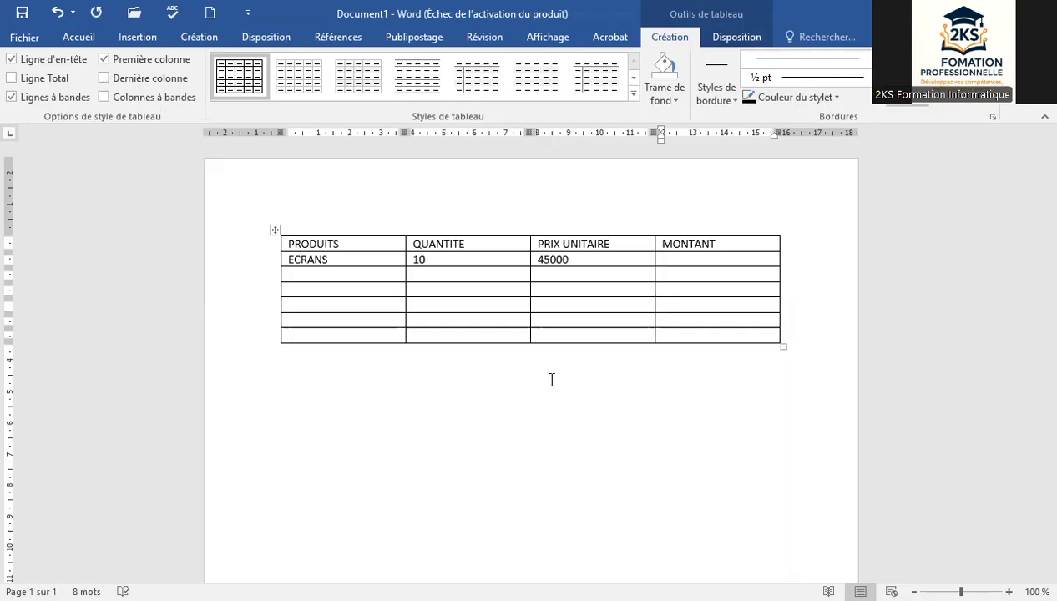
# Fill the second product row with SOURIS, quantity 25 and unit price 4000, leaving the amount blank.
pyautogui.press('Tab')
pyautogui.write('SOURIS')
pyautogui.press('Tab')
pyautogui.write('25')
pyautogui.press('Tab')
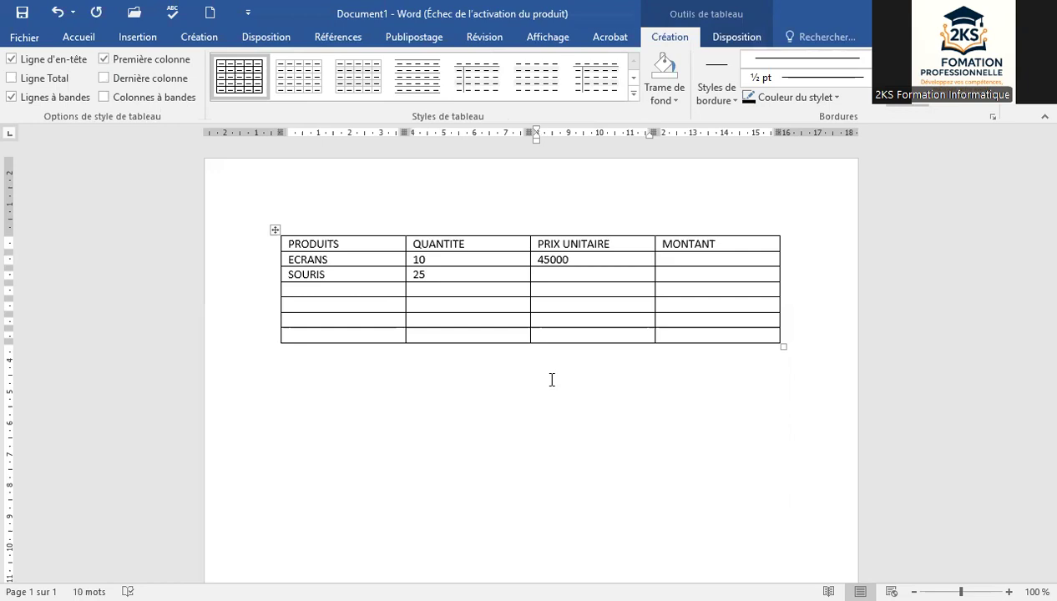
pyautogui.write('4000')
pyautogui.press('Tab')
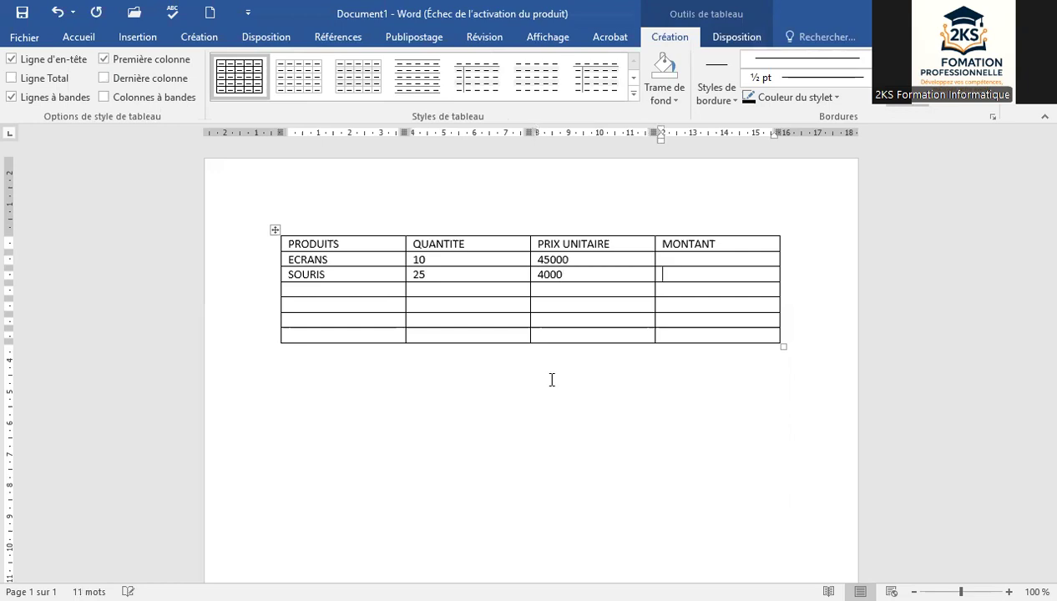
# Fill the third product row with CLAVIER, quantity 50 and unit price 5000, leaving the amount blank.
pyautogui.press('Tab')
pyautogui.write('CLAVIER')
pyautogui.press('Tab')
pyautogui.write('50')
pyautogui.press('Tab')
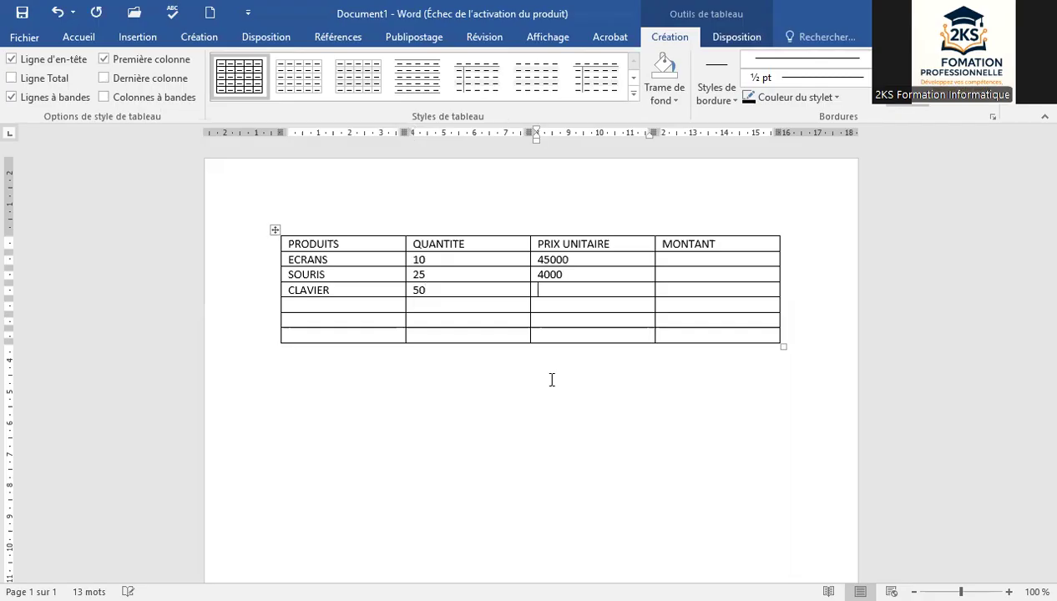
pyautogui.write('5000')
pyautogui.press('Tab')
# Fill the fourth product row with CLES USB, quantity 100 and unit price 2500, and correct CLAVIER above it to CLAVIERS.
pyautogui.press('Tab')
pyautogui.write('CLES U')
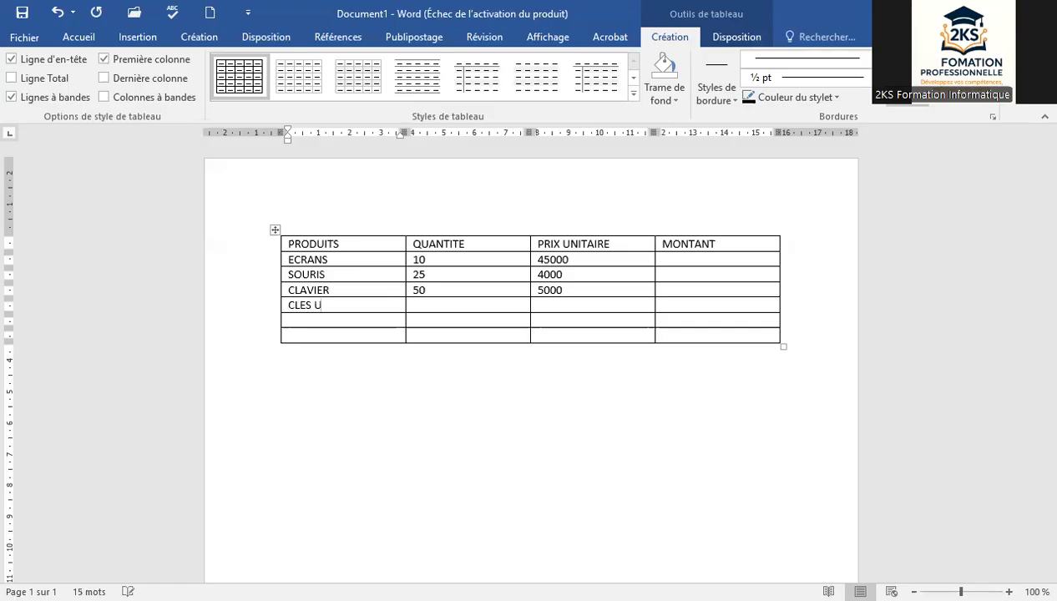
pyautogui.write('SB')
pyautogui.click(345, 291)
pyautogui.write('S')
pyautogui.press('Down')
pyautogui.press('Tab')
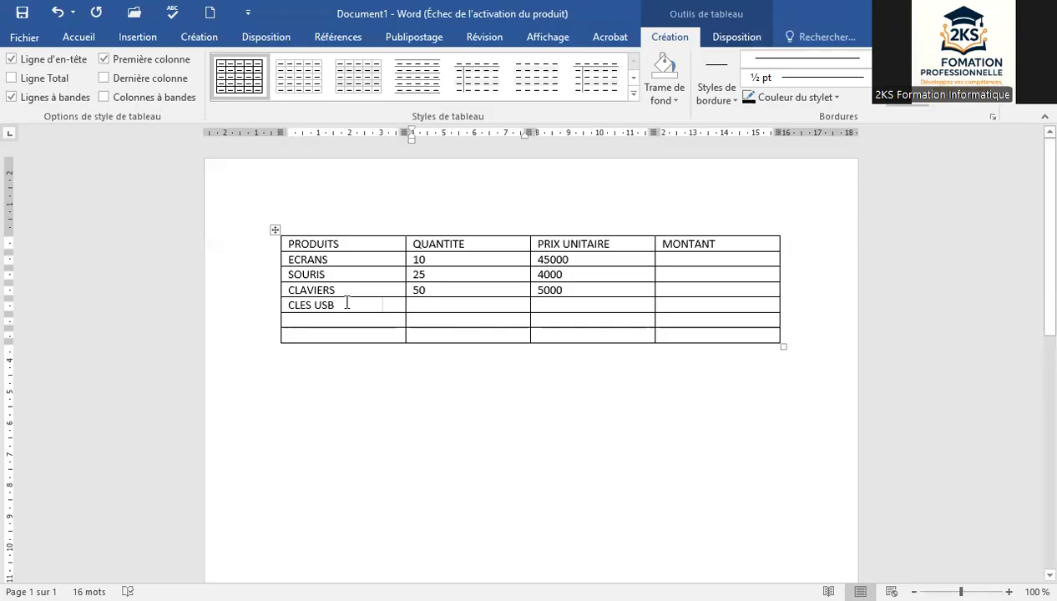
pyautogui.write('1000')
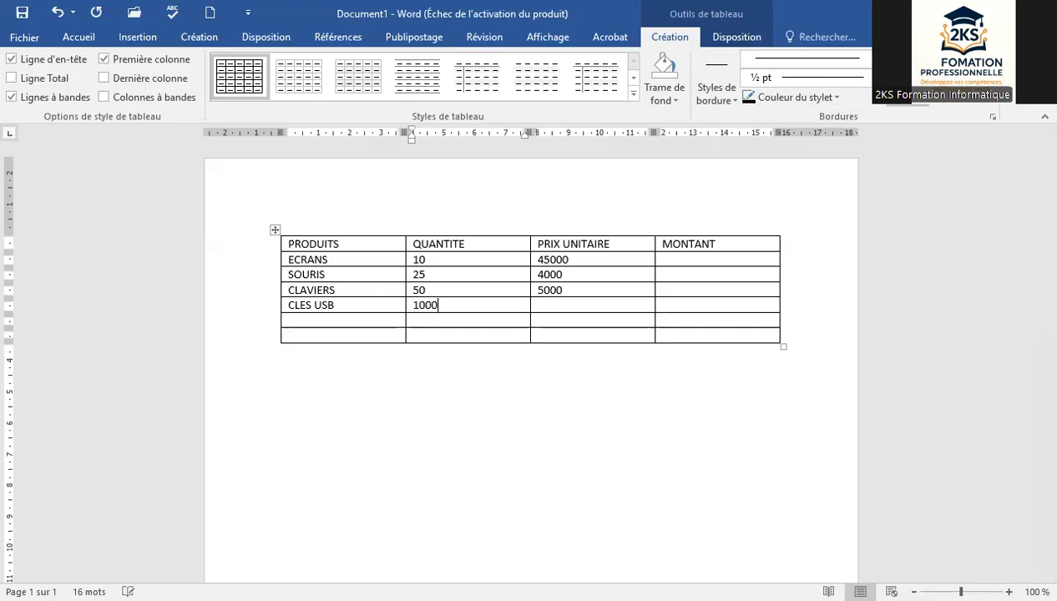
pyautogui.press('BackSpace')
pyautogui.press('Tab')
pyautogui.write('2500')
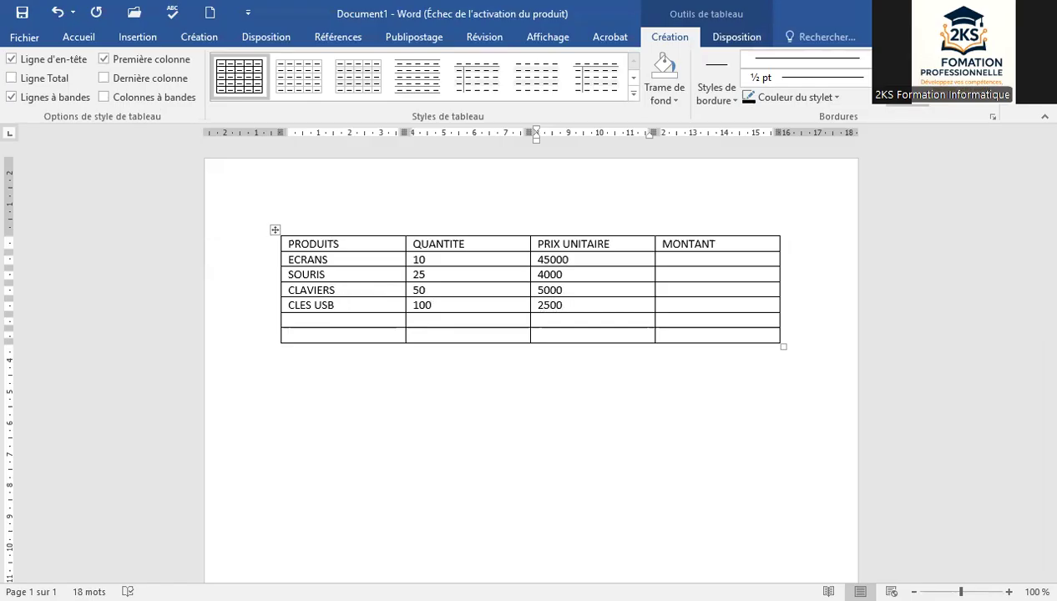
# Fill the fifth product row with UC, quantity 20 and unit price 75000.
pyautogui.press('Tab')
pyautogui.press('Tab')
pyautogui.write('UC')
pyautogui.press('Tab')
pyautogui.write('20')
pyautogui.press('Tab')
pyautogui.write('75000')
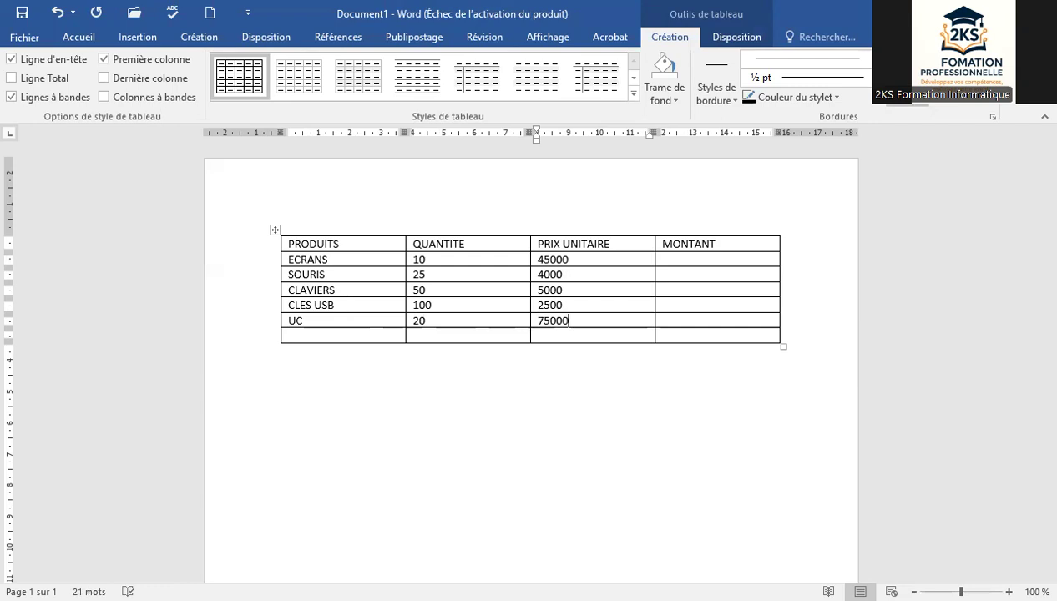
# Enter IMPRIMANTES as the product name in the last table row.
pyautogui.press('Tab')
pyautogui.press('Tab')
pyautogui.write('IMPTIMANTE')
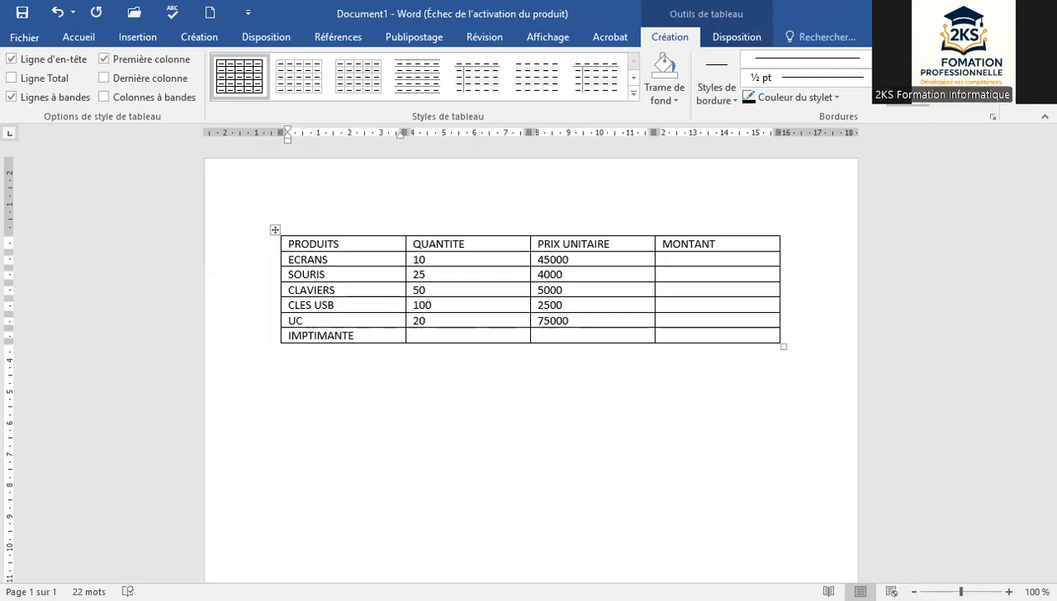
pyautogui.write('S')
pyautogui.click(342, 335)
pyautogui.press('Left')
pyautogui.press('Left')
pyautogui.press('Left')
pyautogui.press('Left')
pyautogui.press('BackSpace')
pyautogui.write('R')
# Give IMPRIMANTES quantity 3 and unit price 100000, and add a new empty row at the end of the table.
pyautogui.click(452, 337)
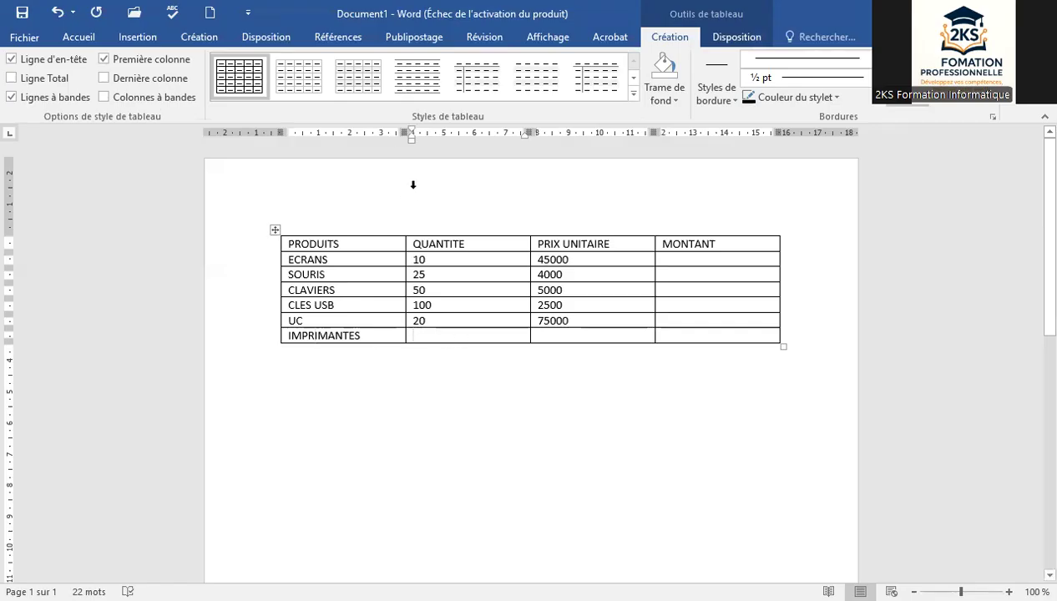
pyautogui.write('3')
pyautogui.press('Tab')
pyautogui.write('100')
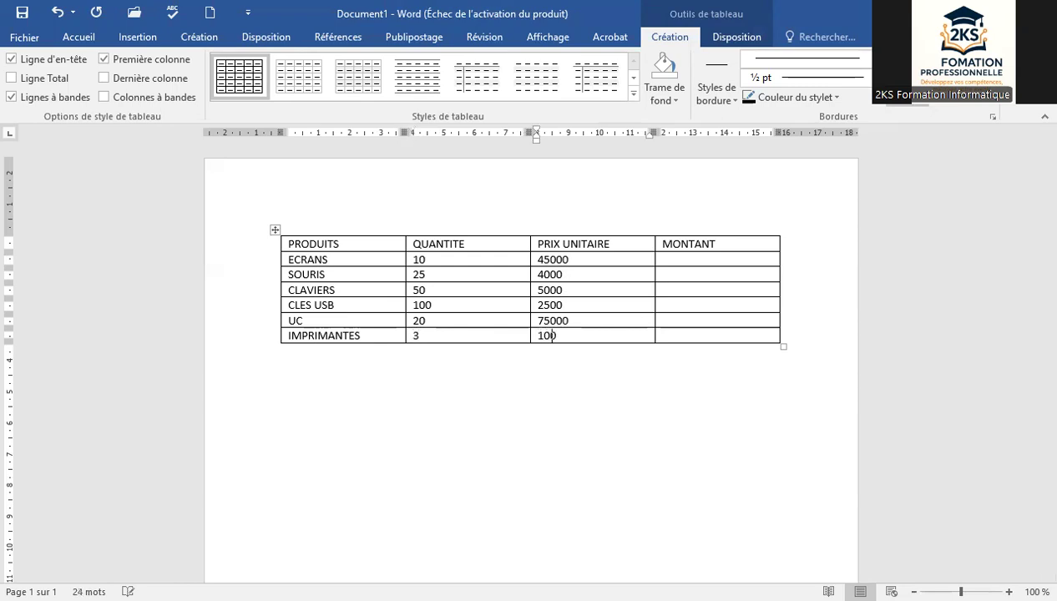
pyautogui.write('000')
pyautogui.press('Tab')
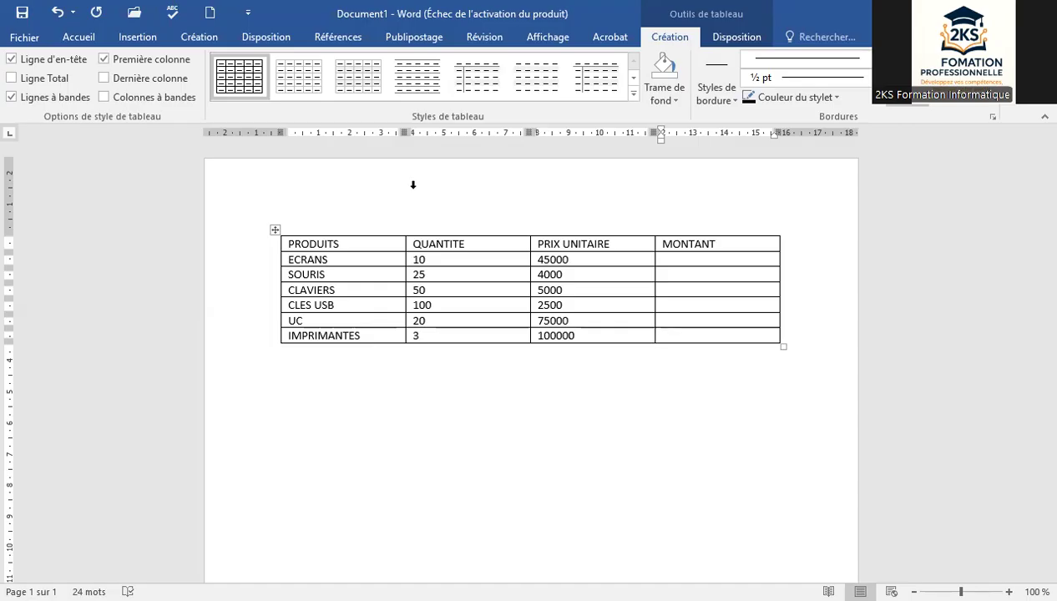
pyautogui.press('Tab')
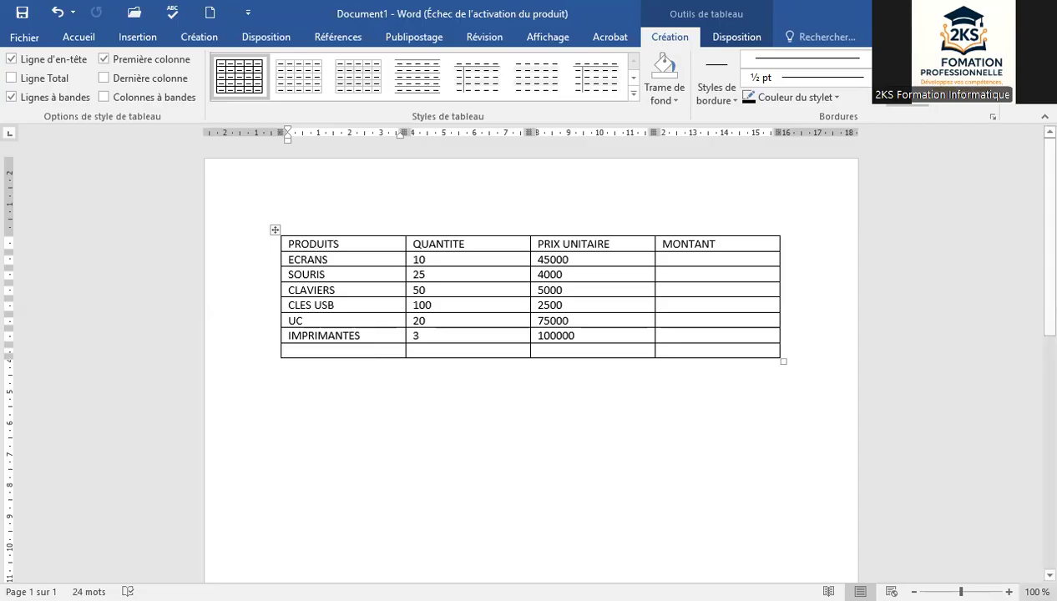
# Make all the text in the table bold and set its font size to 16.
pyautogui.keyDown('ctrl'); pyautogui.scroll(3, 880, 341); pyautogui.keyUp('ctrl')
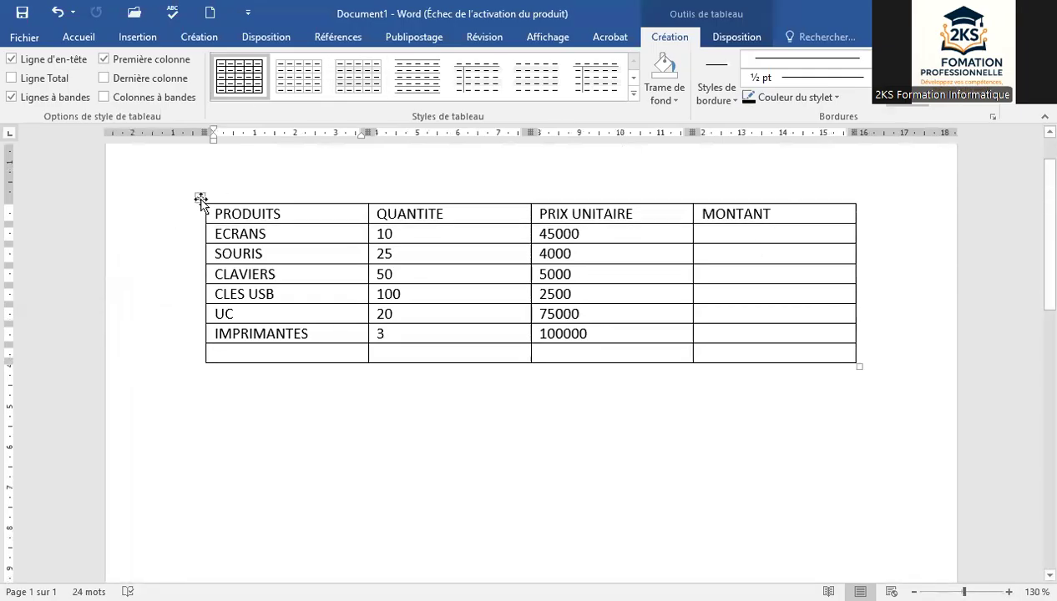
pyautogui.click(201, 199)
pyautogui.click(77, 38)
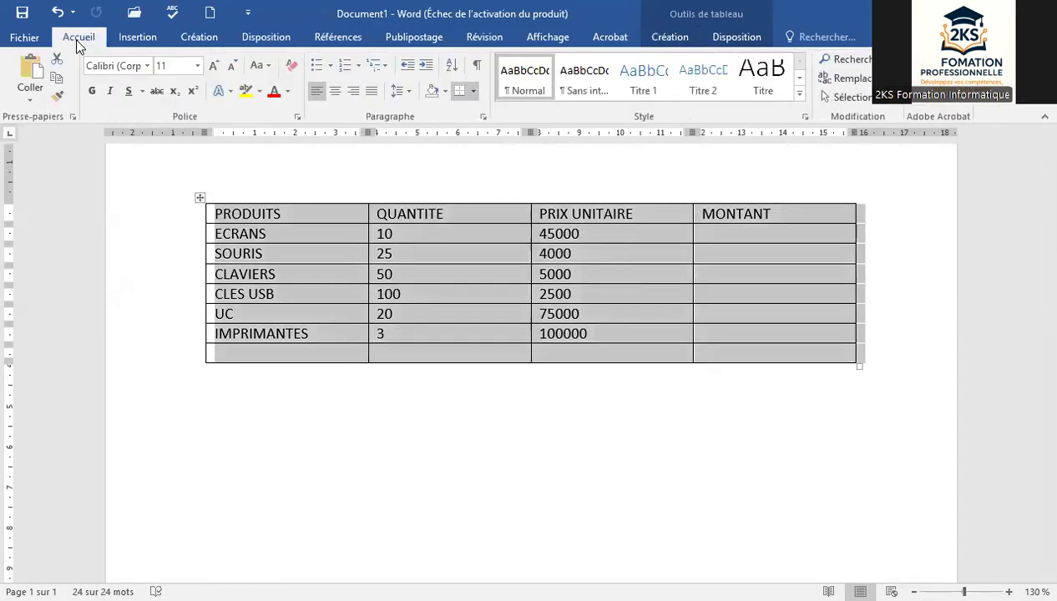
pyautogui.click(214, 67)
pyautogui.click(214, 67)
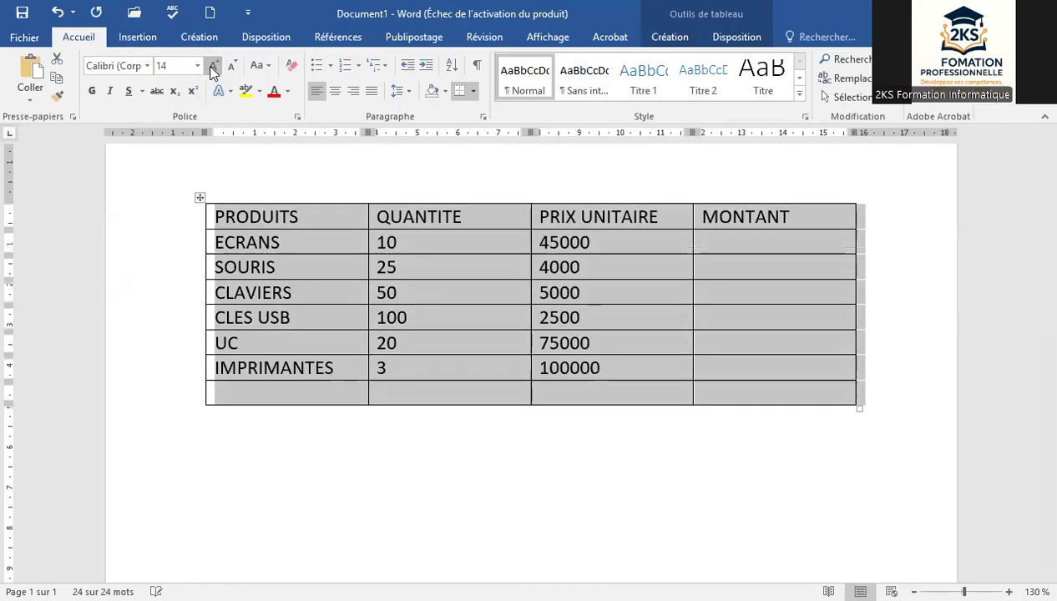
pyautogui.click(91, 90)
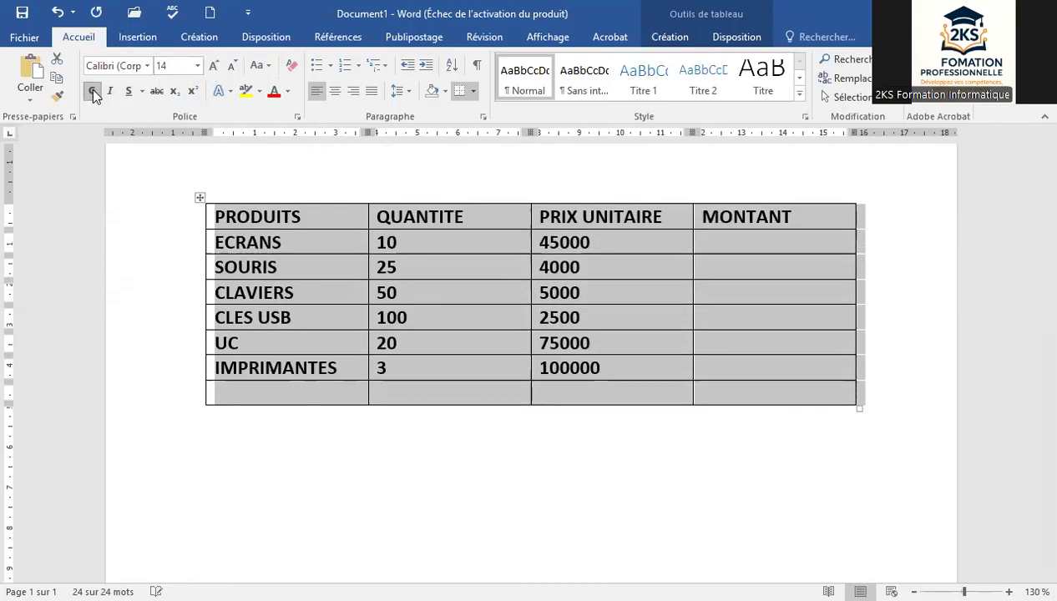
pyautogui.click(213, 67)
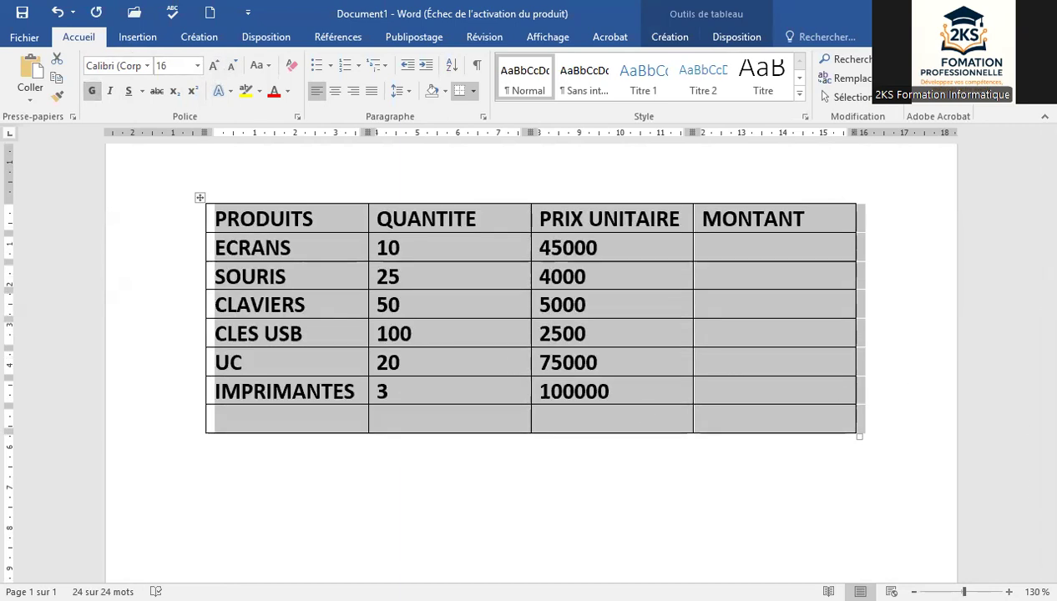
# Enter TOTAL in the first cell of the table's empty last row.
pyautogui.click(1009, 592)
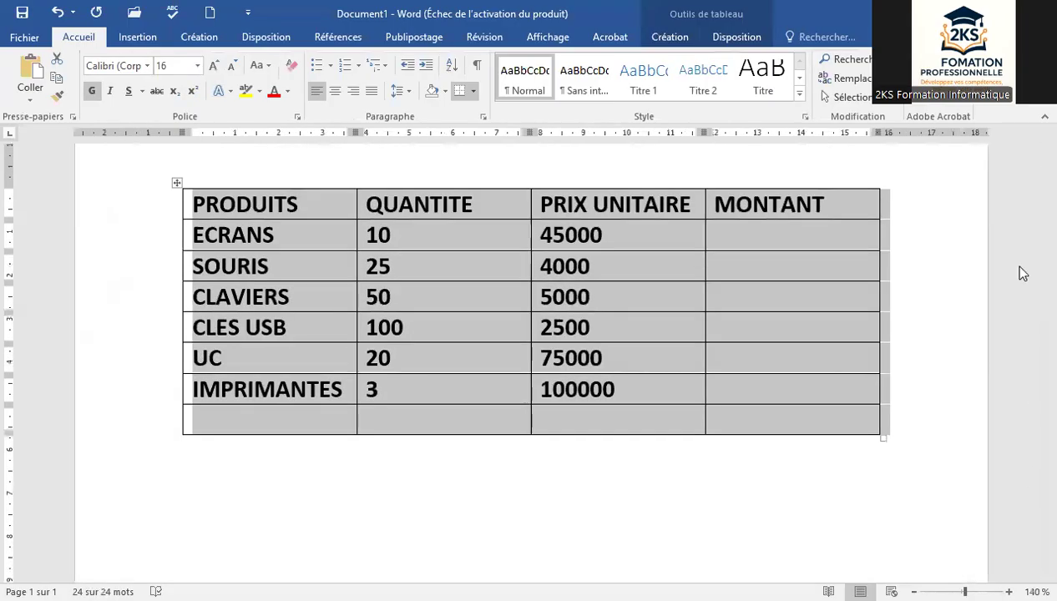
pyautogui.click(306, 413)
pyautogui.write('T')
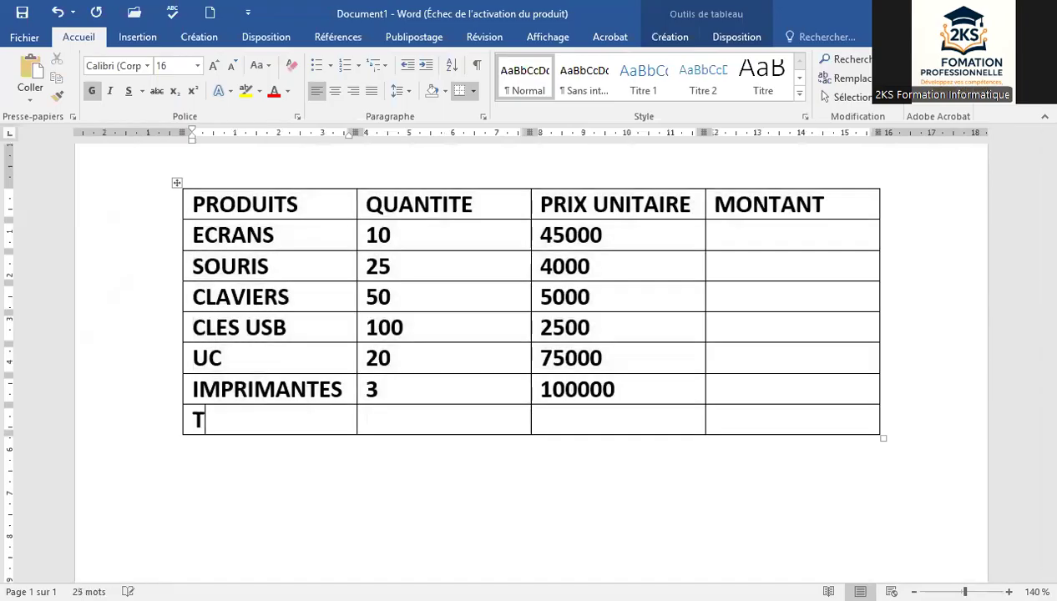
pyautogui.write('OTAL')
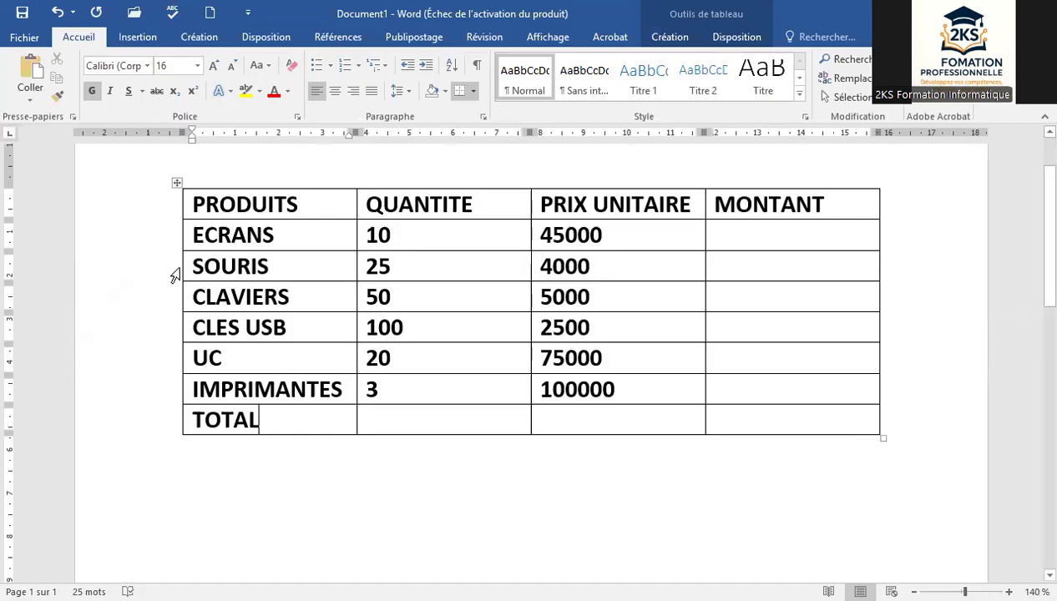
# Insert an empty row above the CLAVIERS row and another one below the CLES USB row.
pyautogui.click(113, 266)
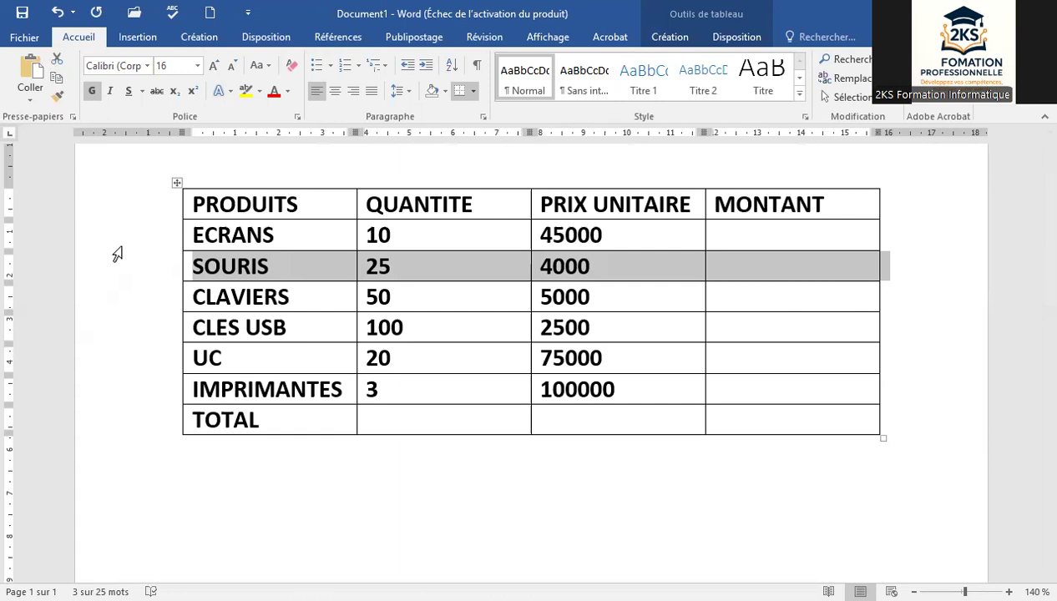
pyautogui.click(102, 203)
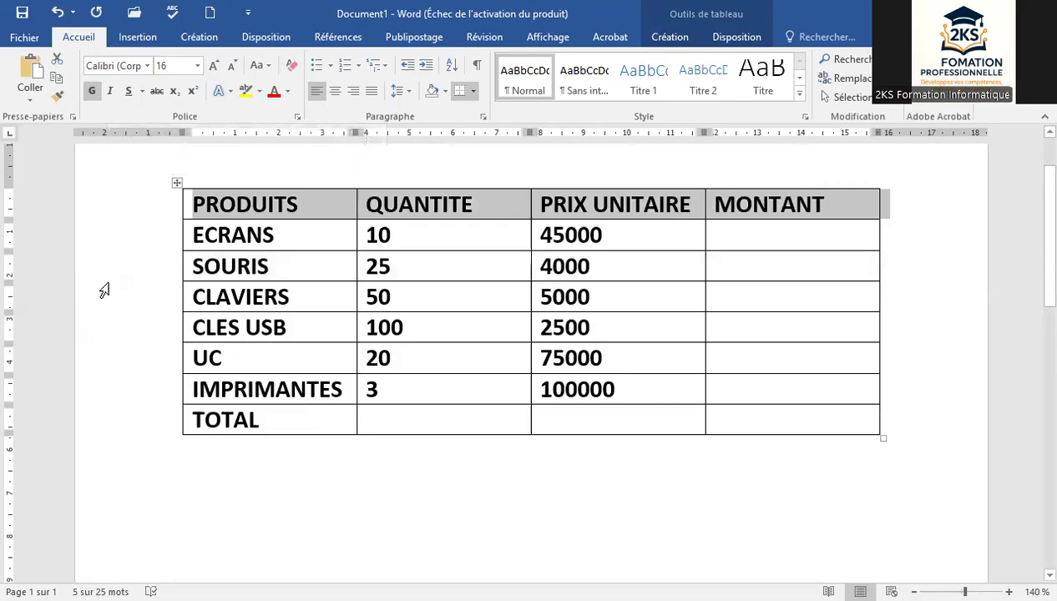
pyautogui.click(102, 308)
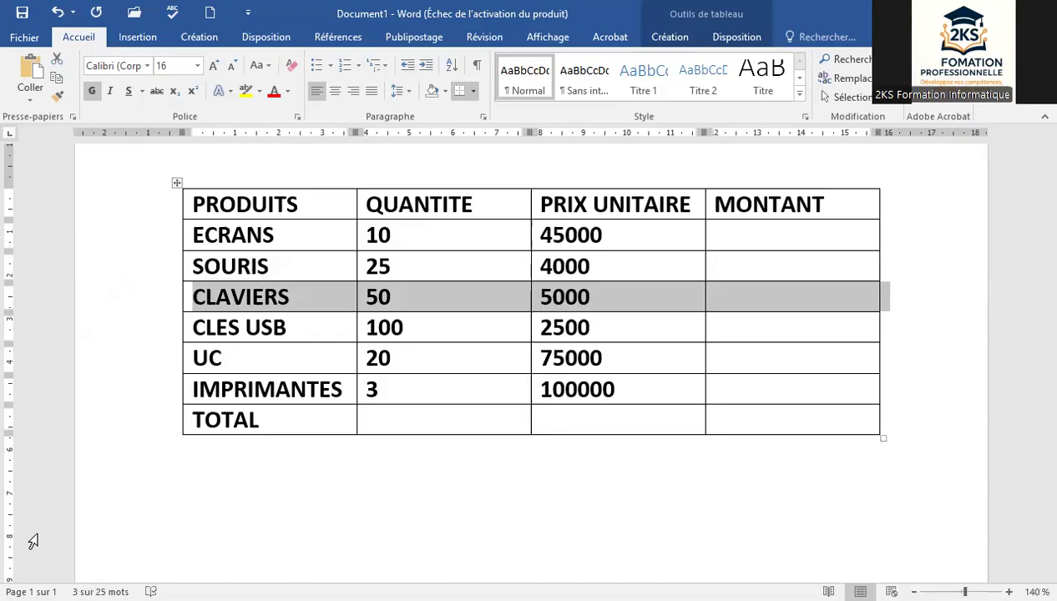
pyautogui.click(724, 41)
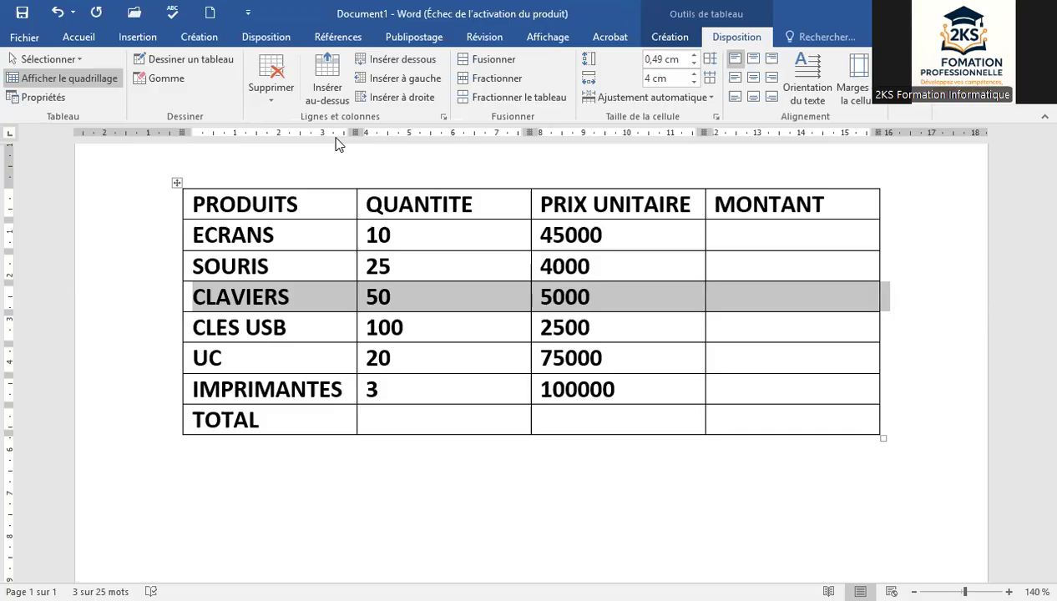
pyautogui.click(327, 90)
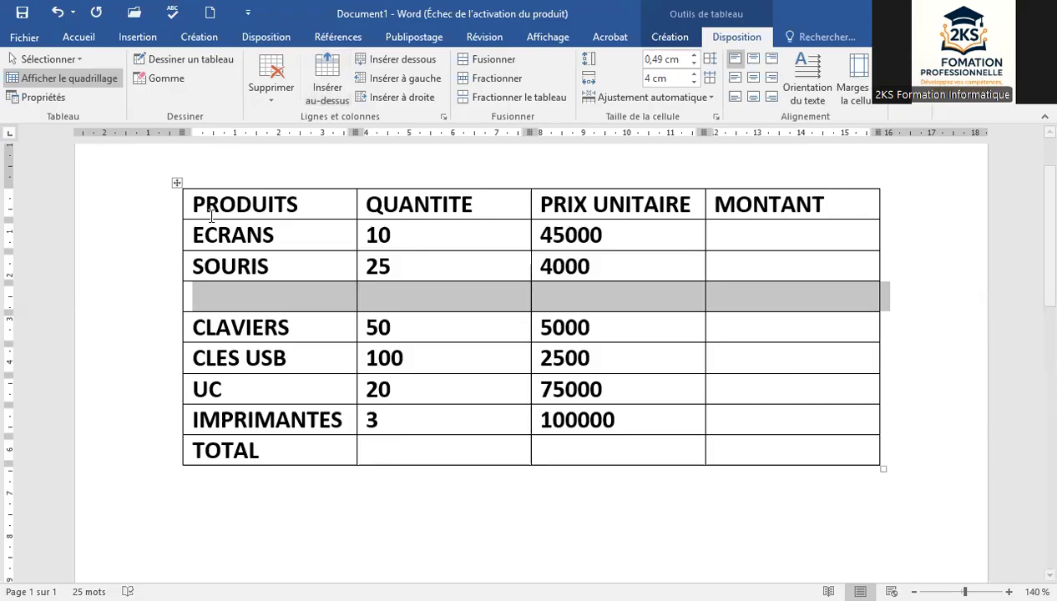
pyautogui.click(118, 361)
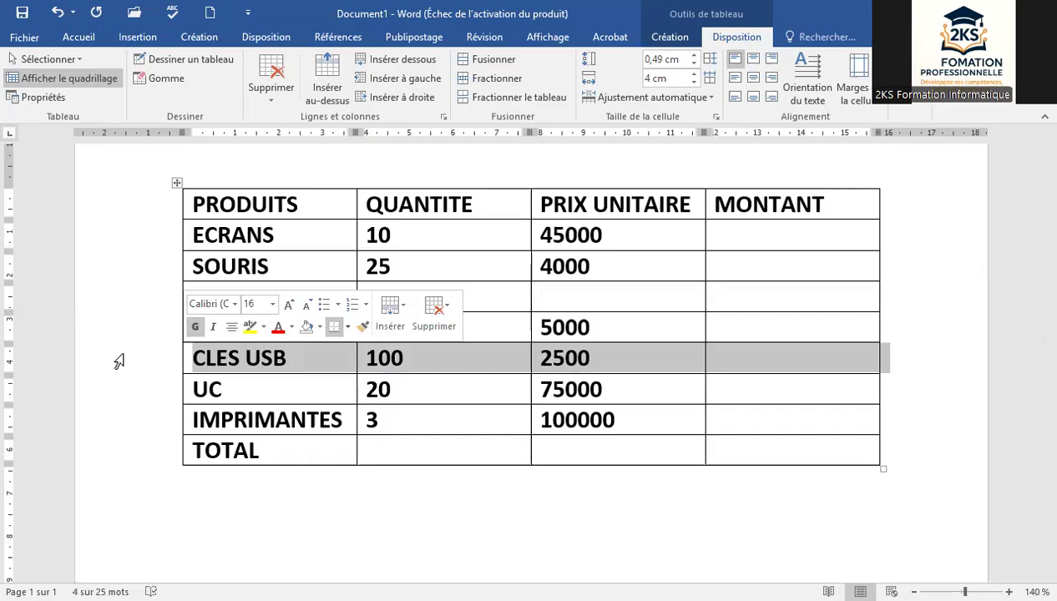
pyautogui.click(398, 60)
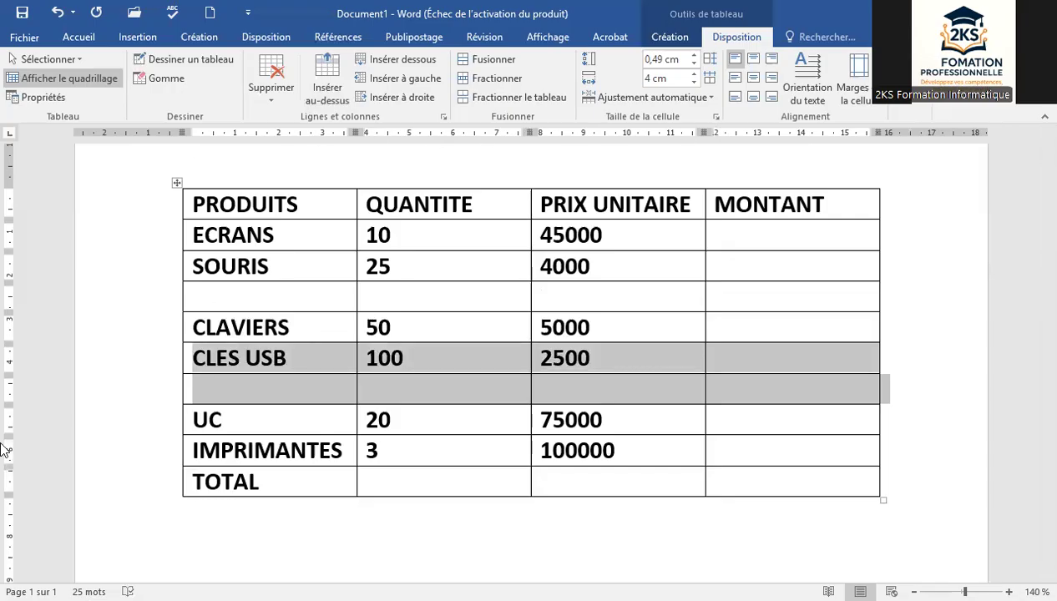
# Insert an empty row above the header row of the table.
pyautogui.click(114, 200)
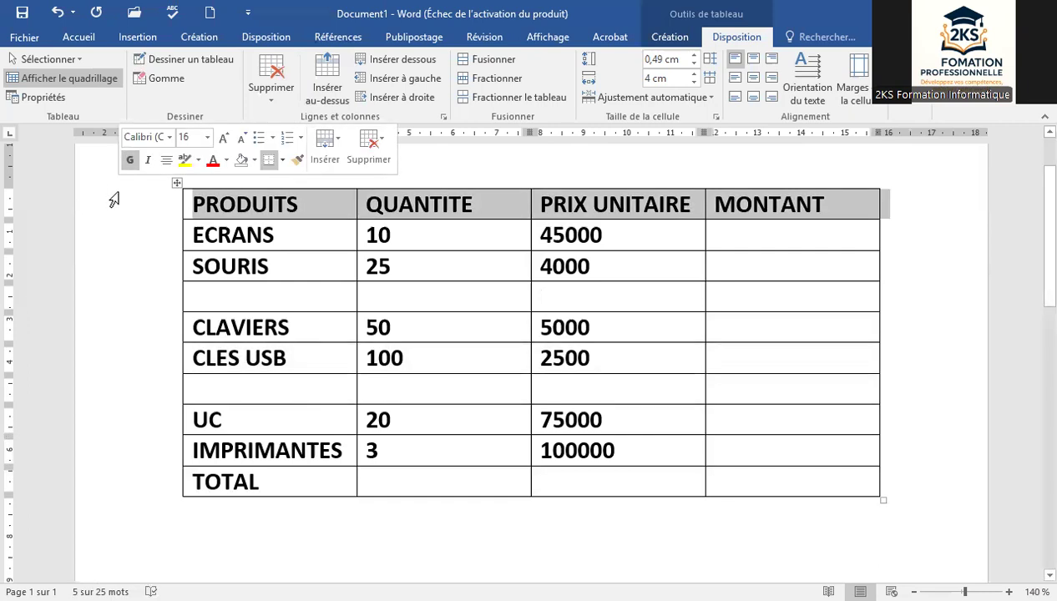
pyautogui.click(326, 85)
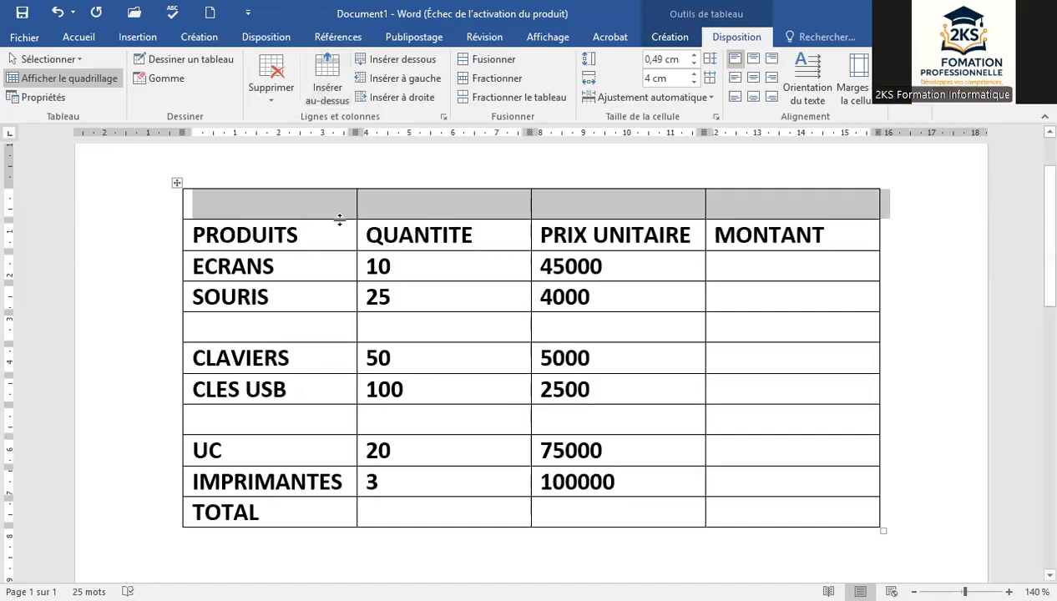
pyautogui.click(335, 259)
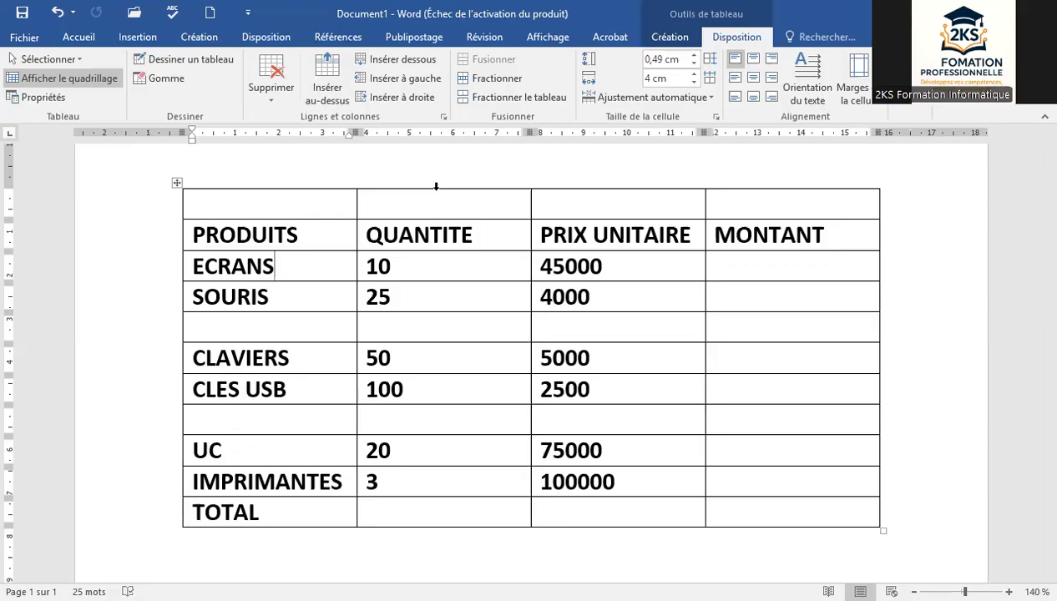
# Insert an empty column to the right of PRODUITS and another one to the right of PRIX UNITAIRE.
pyautogui.click(435, 187)
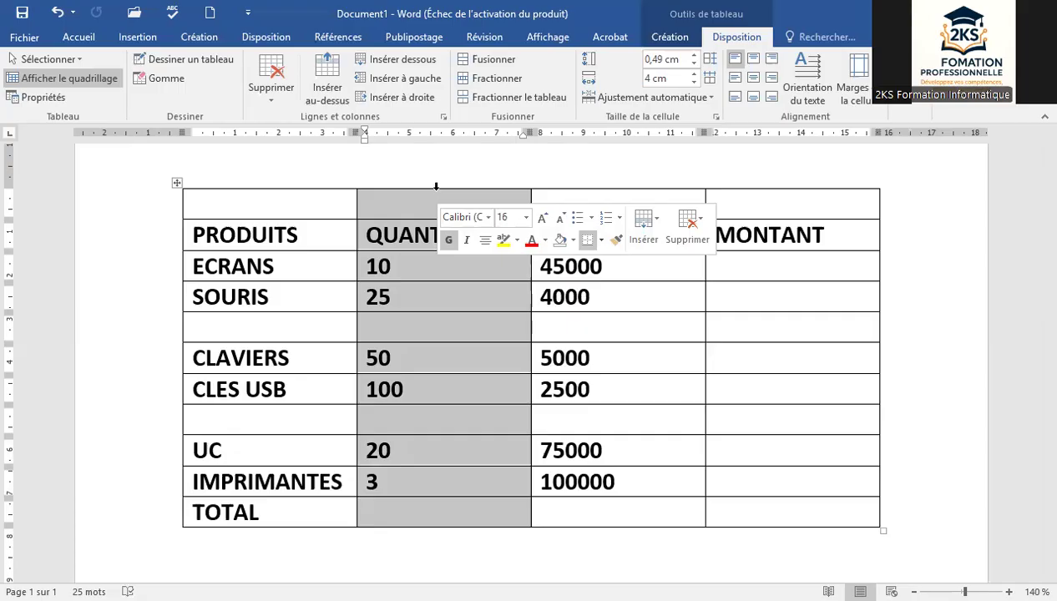
pyautogui.click(773, 169)
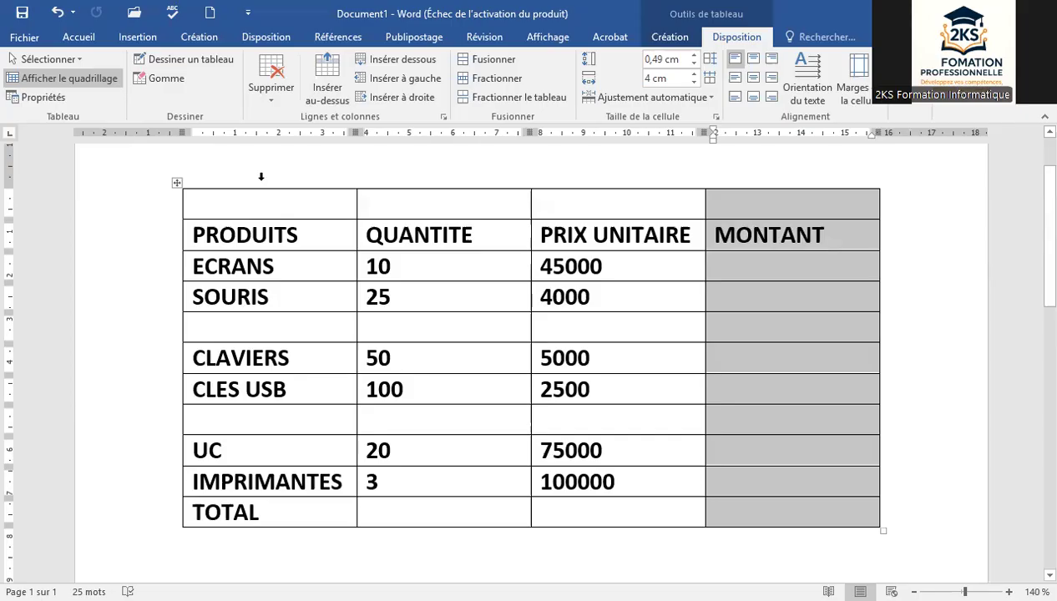
pyautogui.click(261, 176)
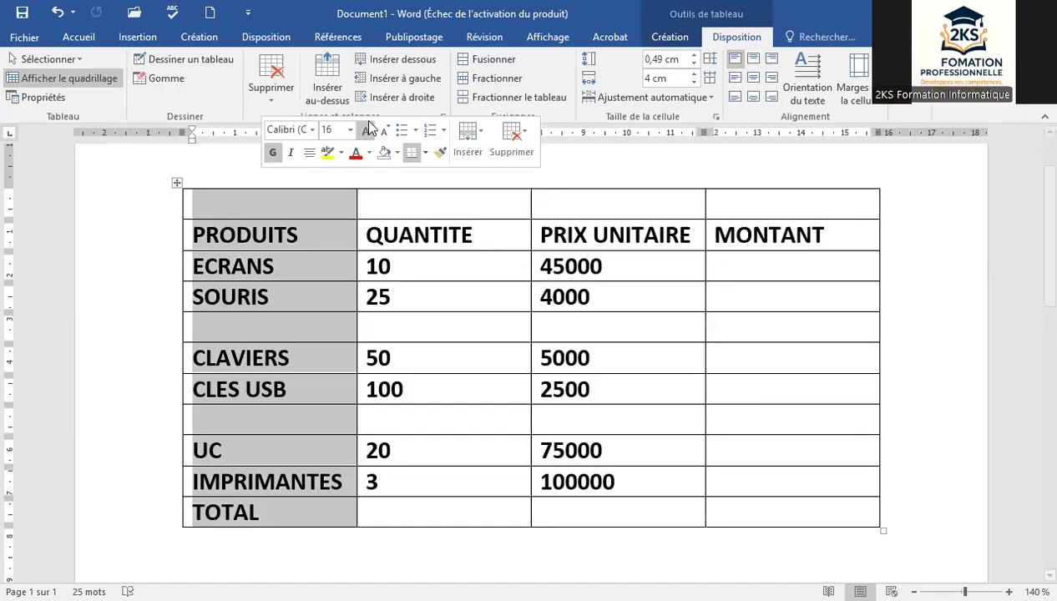
pyautogui.click(384, 98)
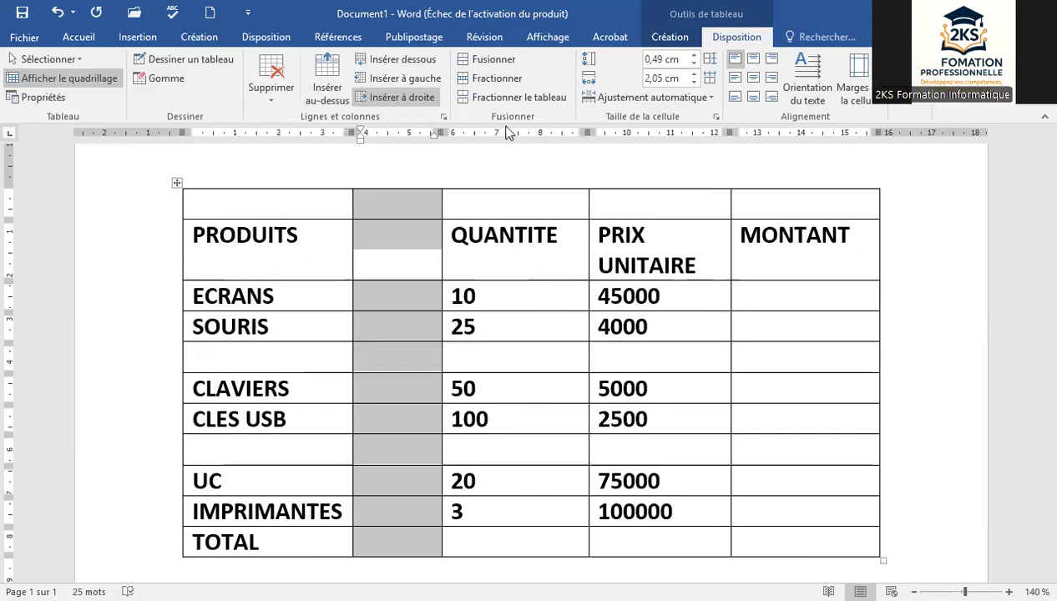
pyautogui.click(652, 174)
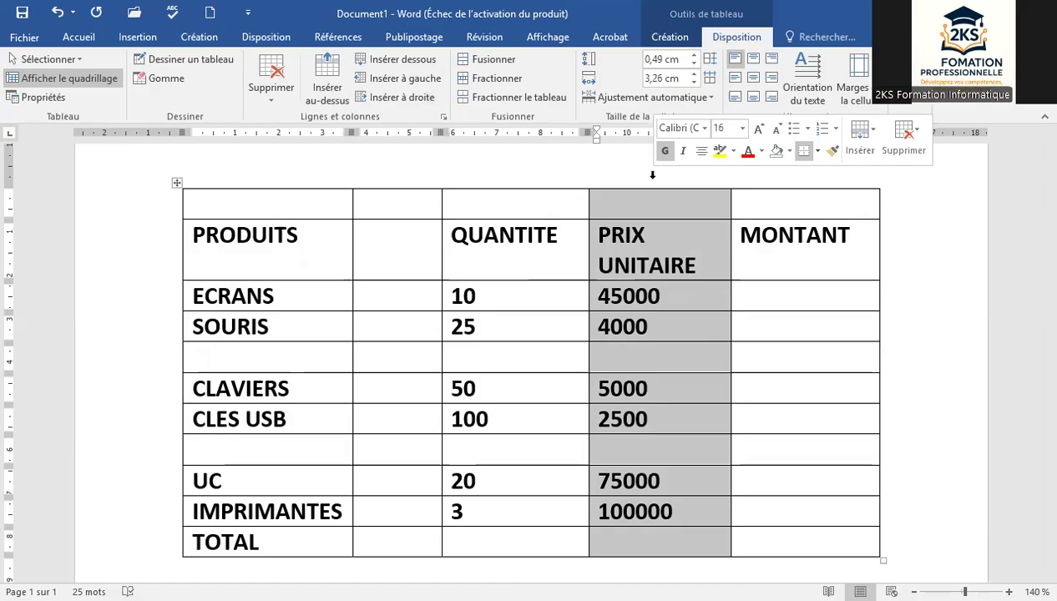
pyautogui.click(402, 98)
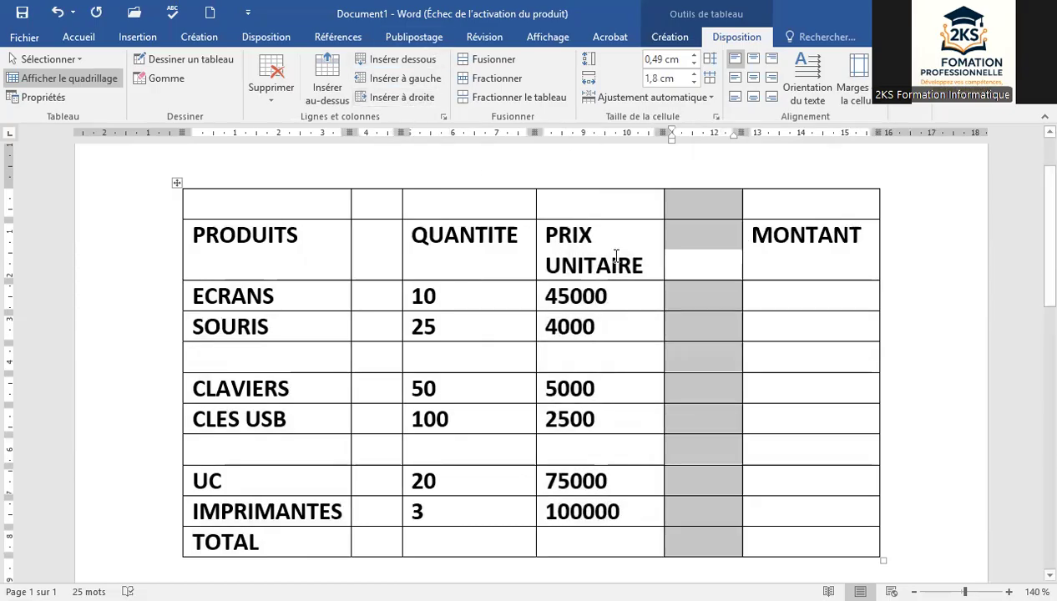
pyautogui.click(446, 355)
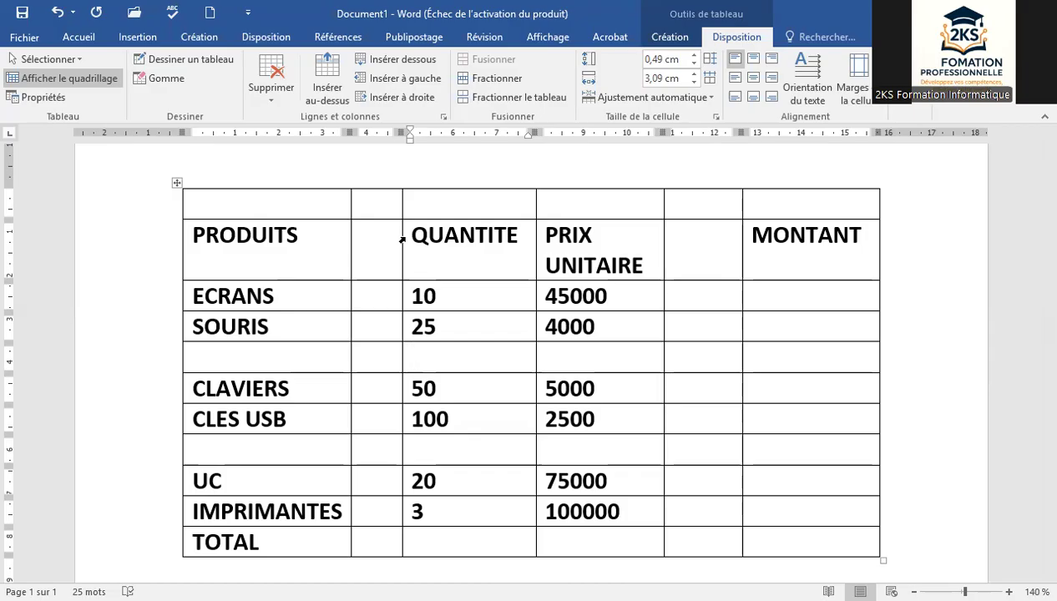
# Select only the QUANTITE header cell, followed by only the CLAVIERS cell, and clear the selection.
pyautogui.click(402, 241)
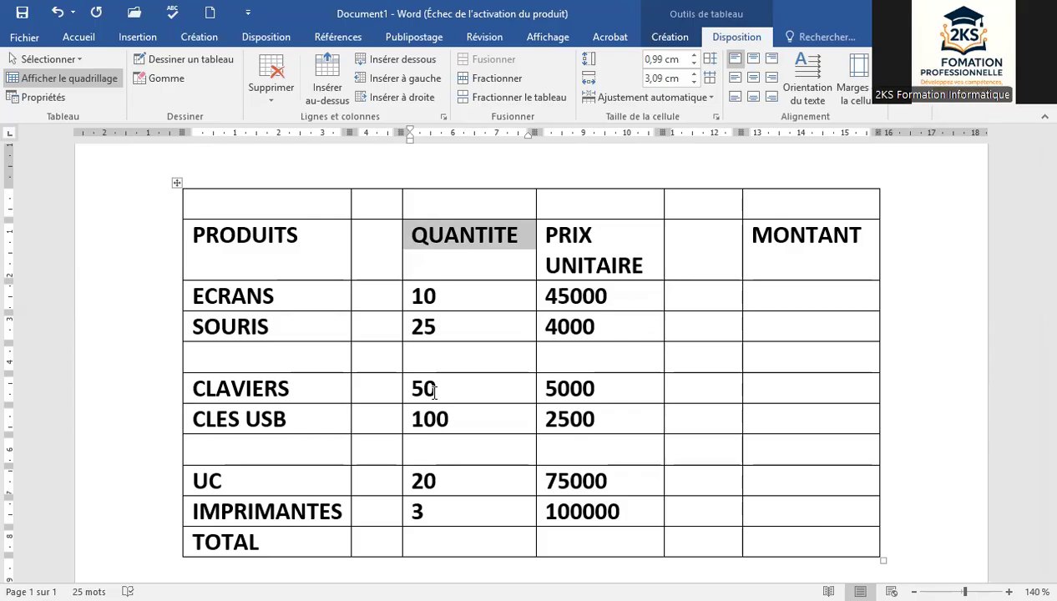
pyautogui.moveTo(174, 401)
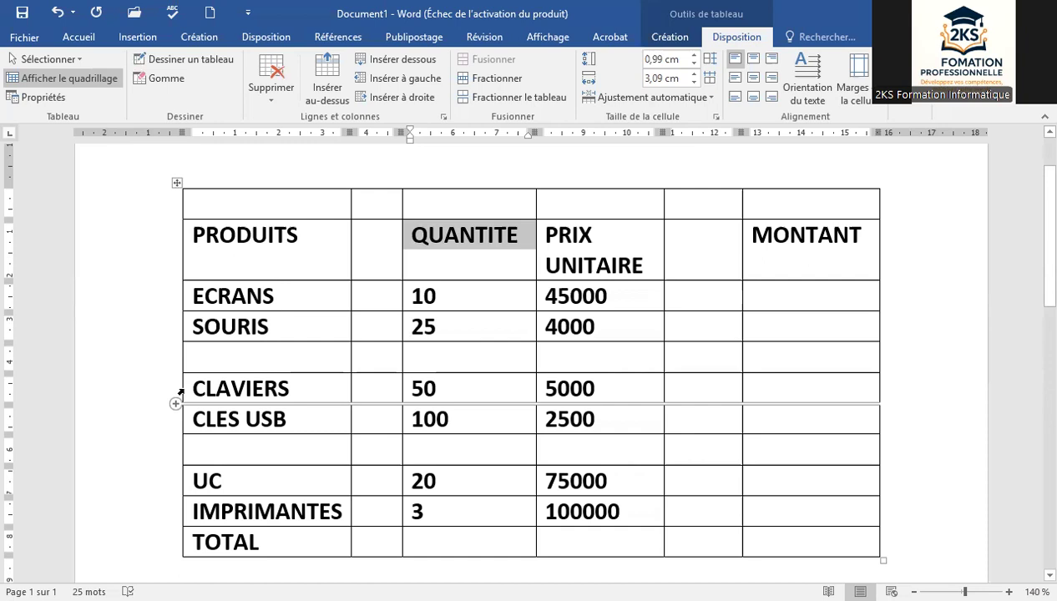
pyautogui.click(181, 391)
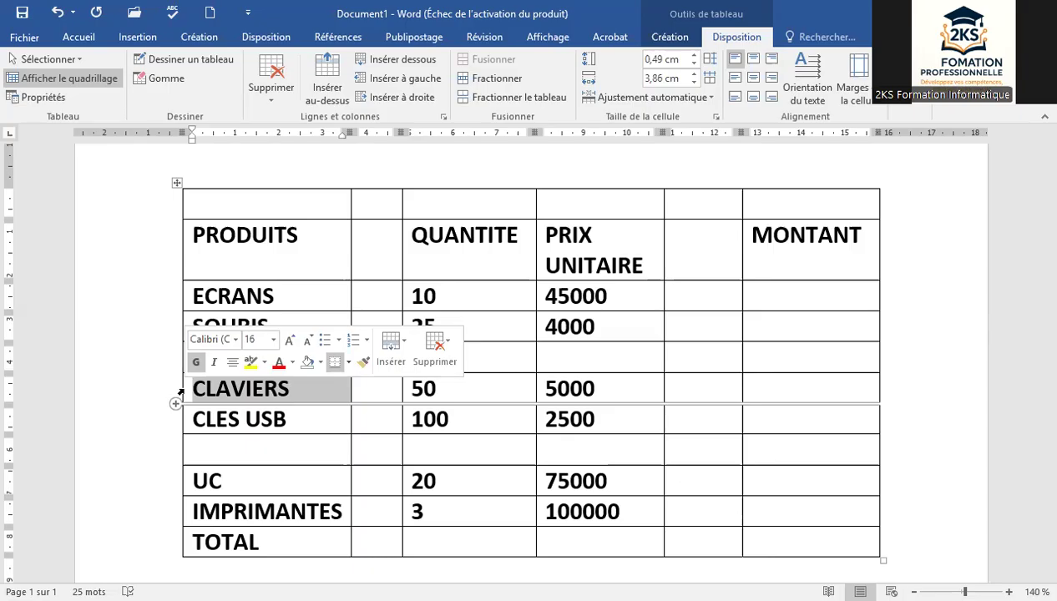
pyautogui.press('Down')
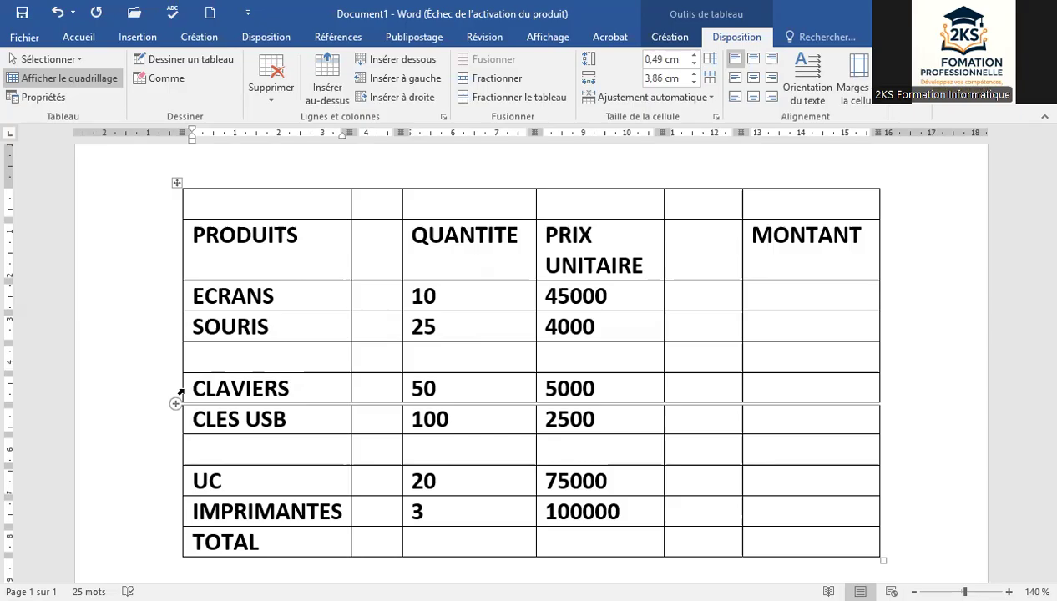
# Delete the three empty rows: above the header, above CLAVIERS and below CLES USB.
pyautogui.click(126, 201)
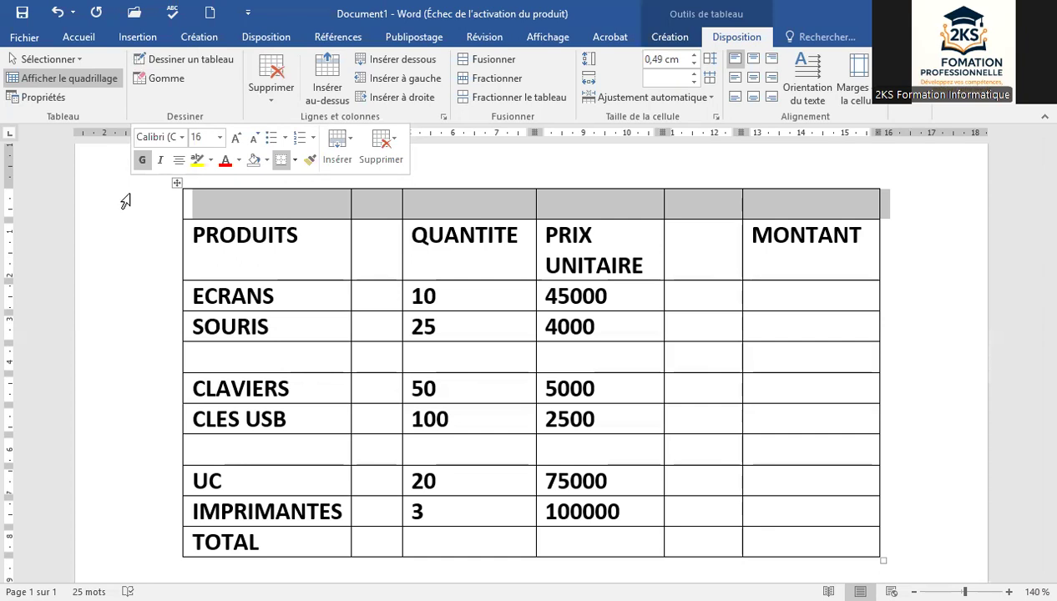
pyautogui.click(273, 99)
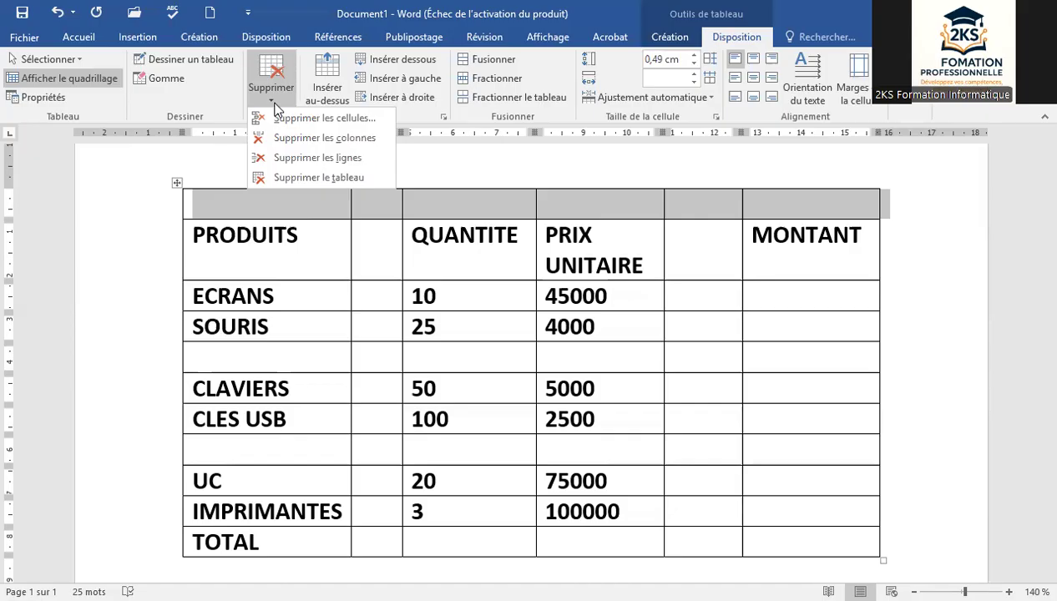
pyautogui.click(285, 159)
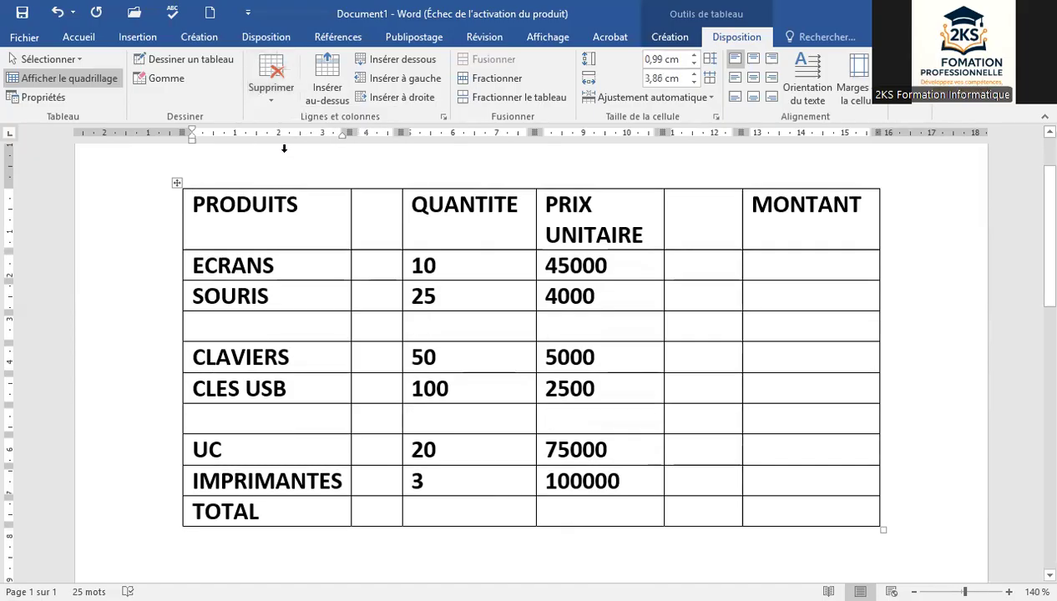
pyautogui.click(127, 335)
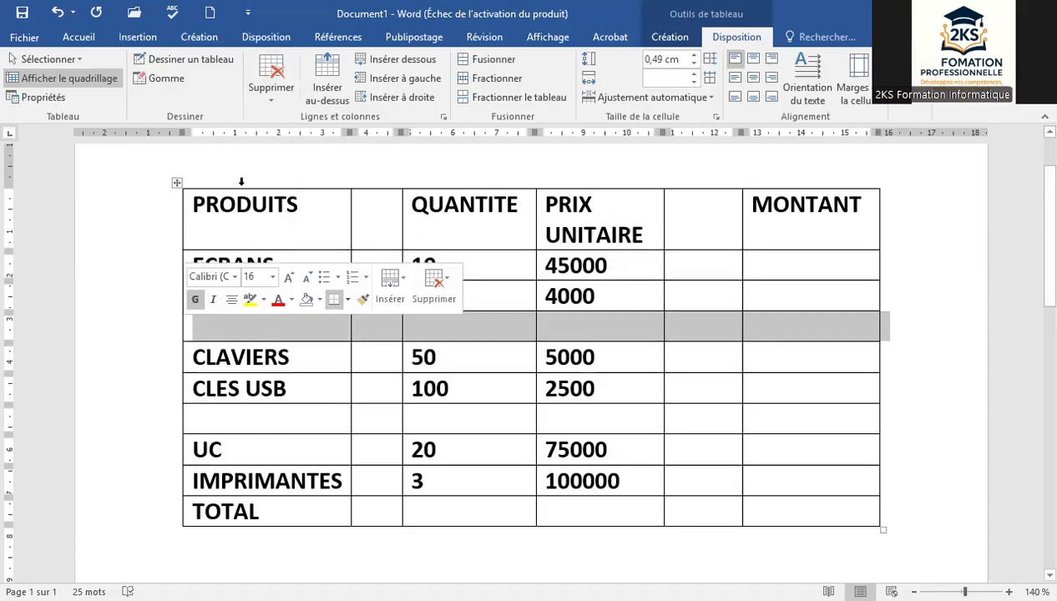
pyautogui.click(265, 98)
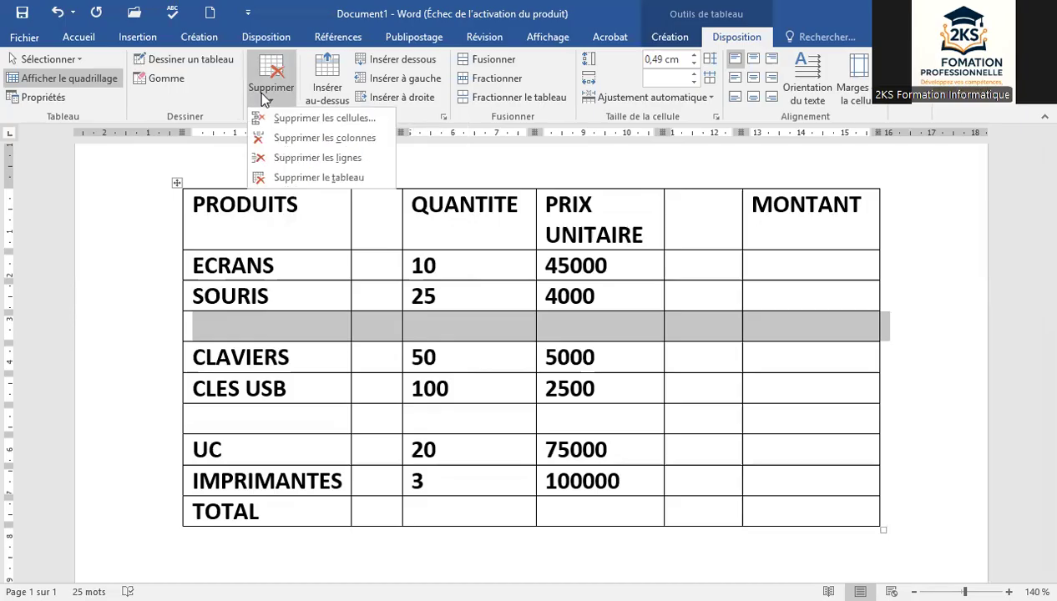
pyautogui.click(289, 160)
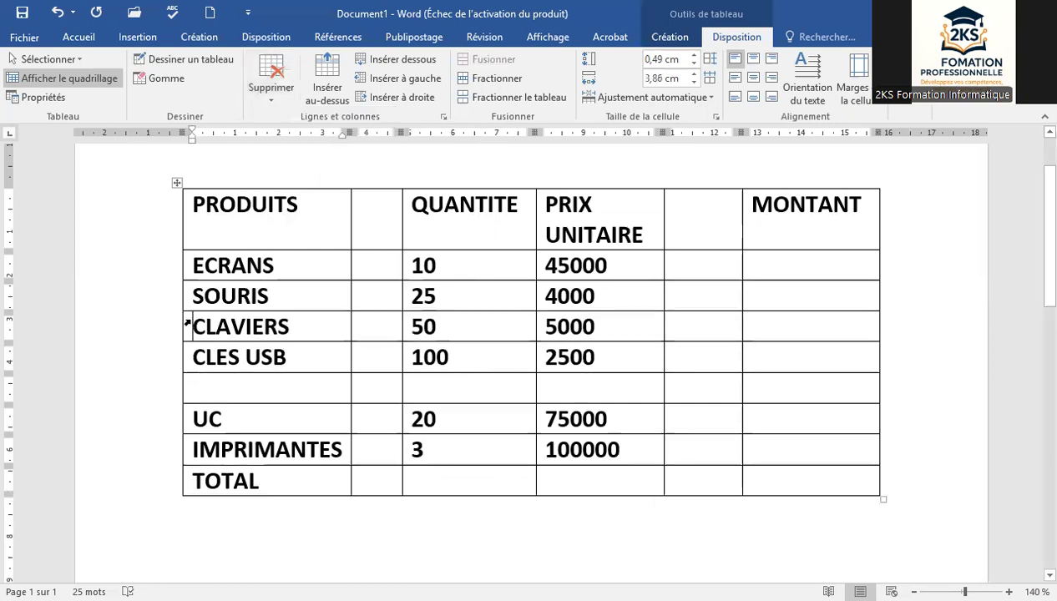
pyautogui.click(133, 398)
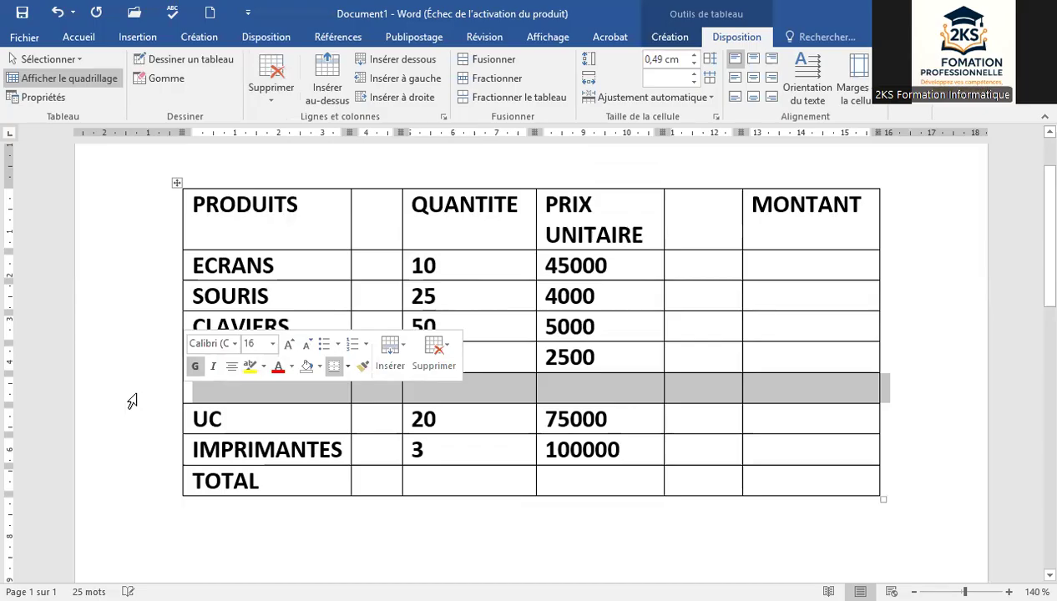
pyautogui.click(272, 105)
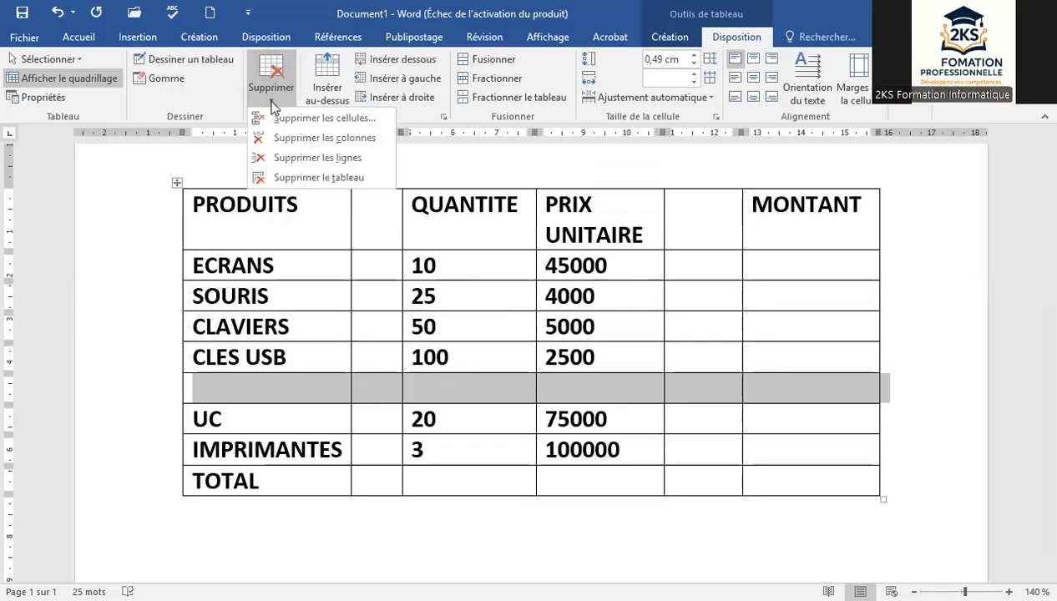
pyautogui.click(285, 157)
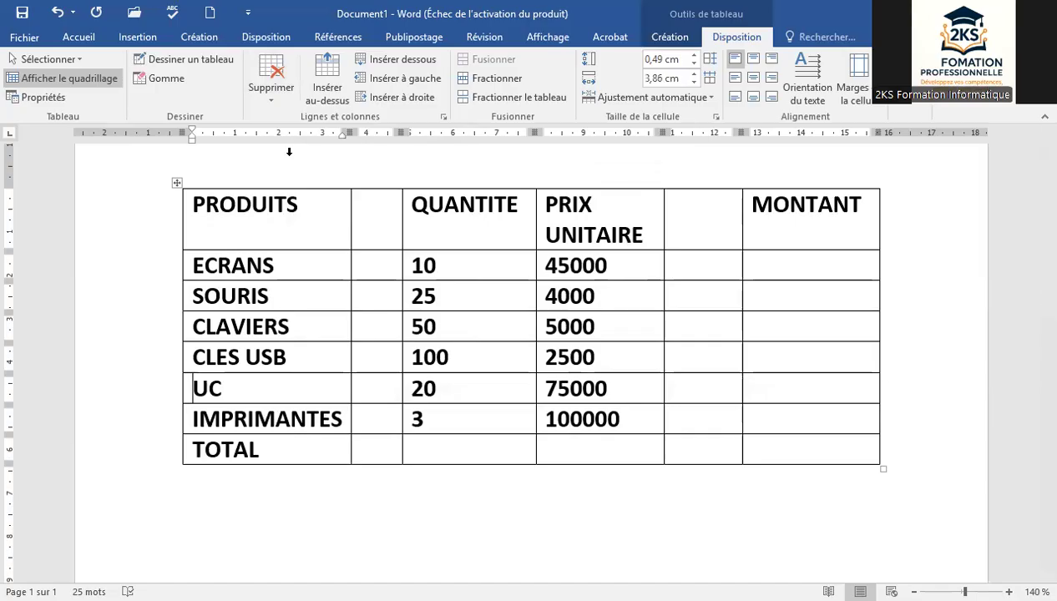
# Delete the two empty columns, one after PRODUITS and the other after PRIX UNITAIRE.
pyautogui.click(385, 165)
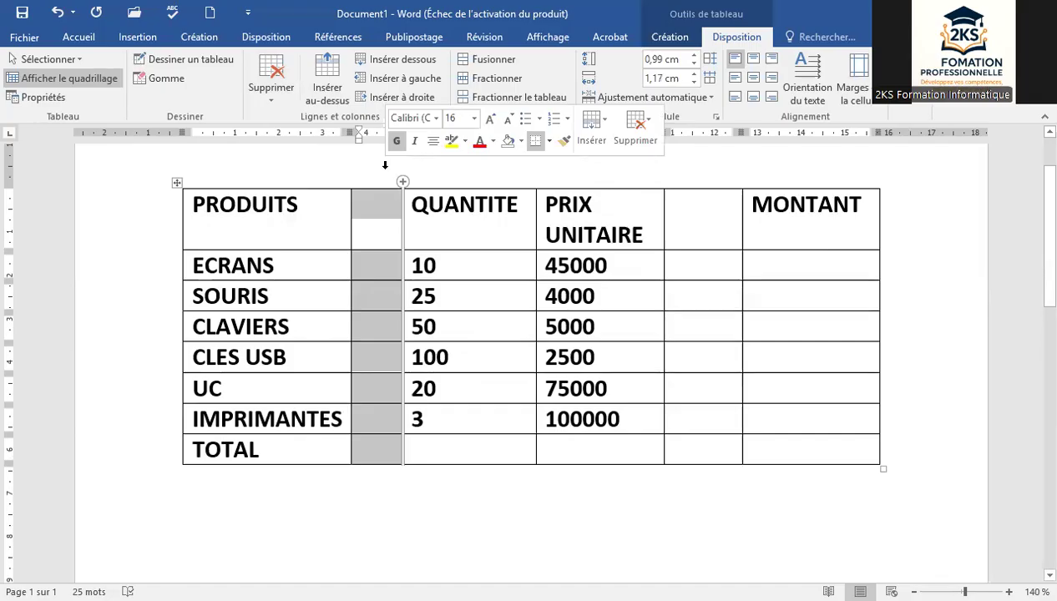
pyautogui.click(272, 100)
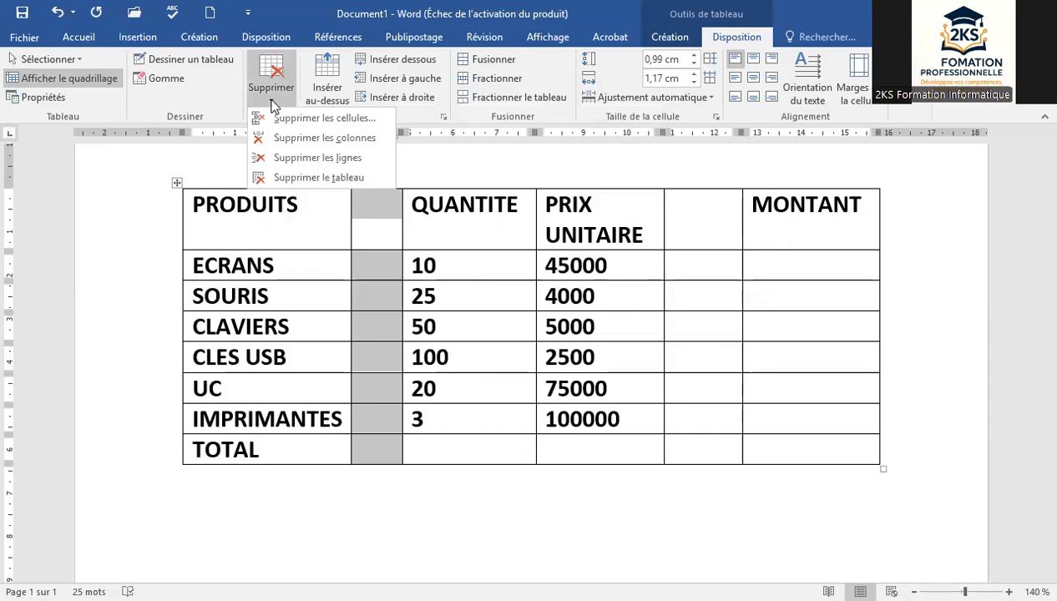
pyautogui.click(290, 146)
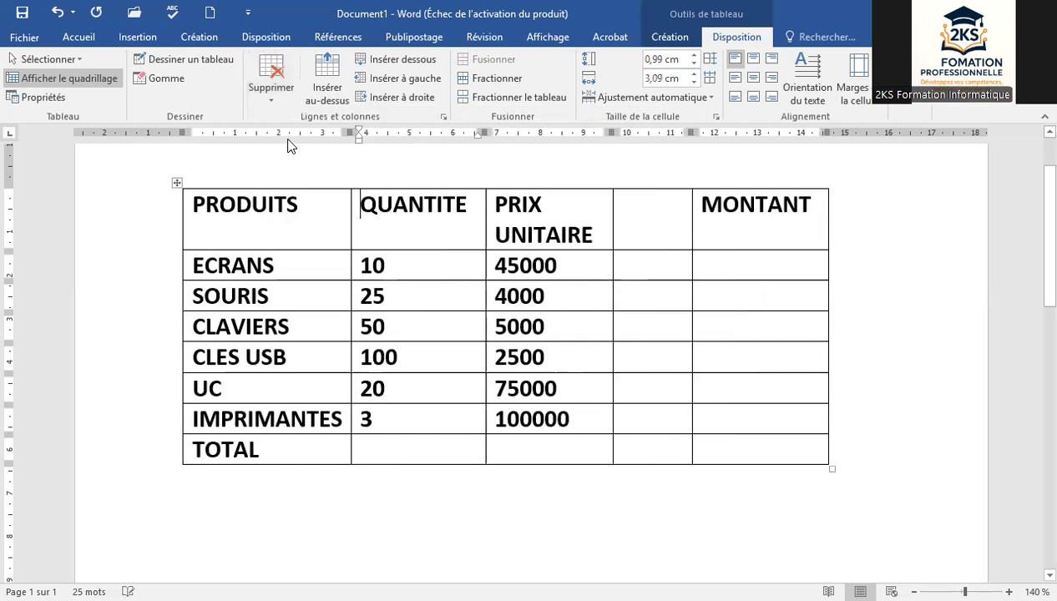
pyautogui.click(660, 162)
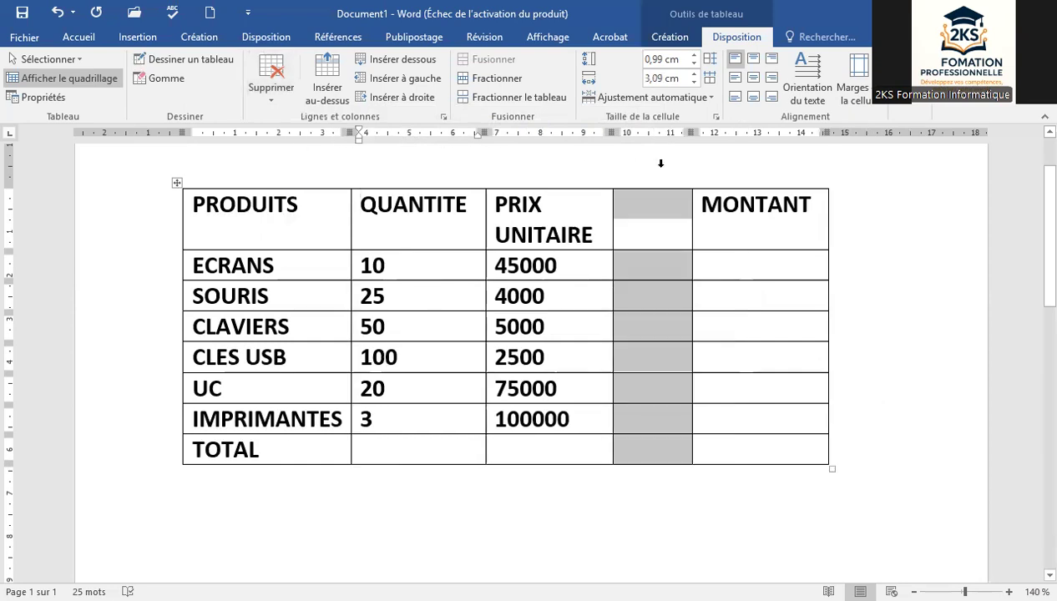
pyautogui.click(266, 102)
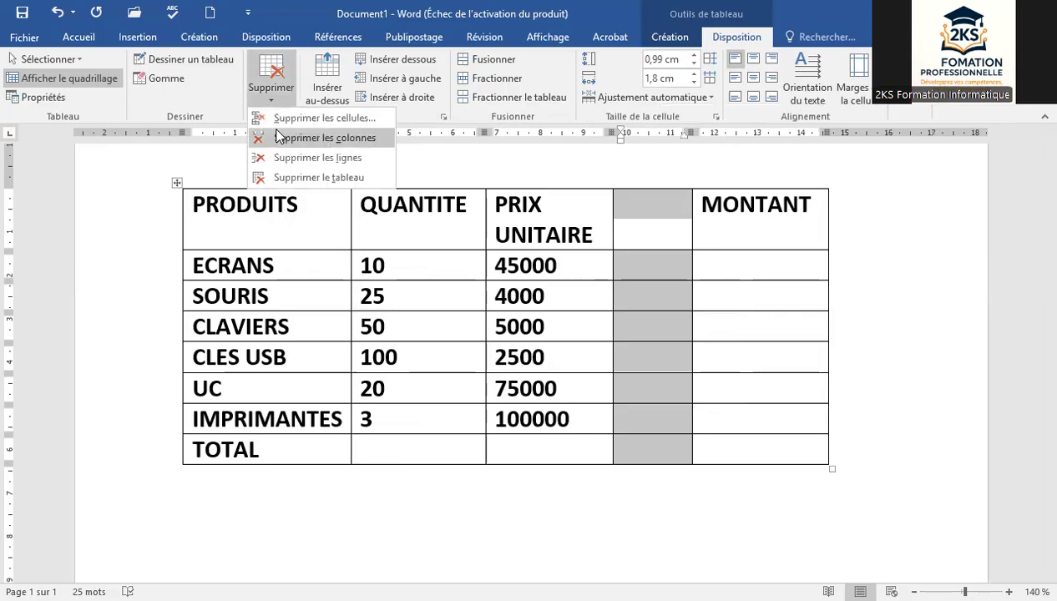
pyautogui.click(282, 137)
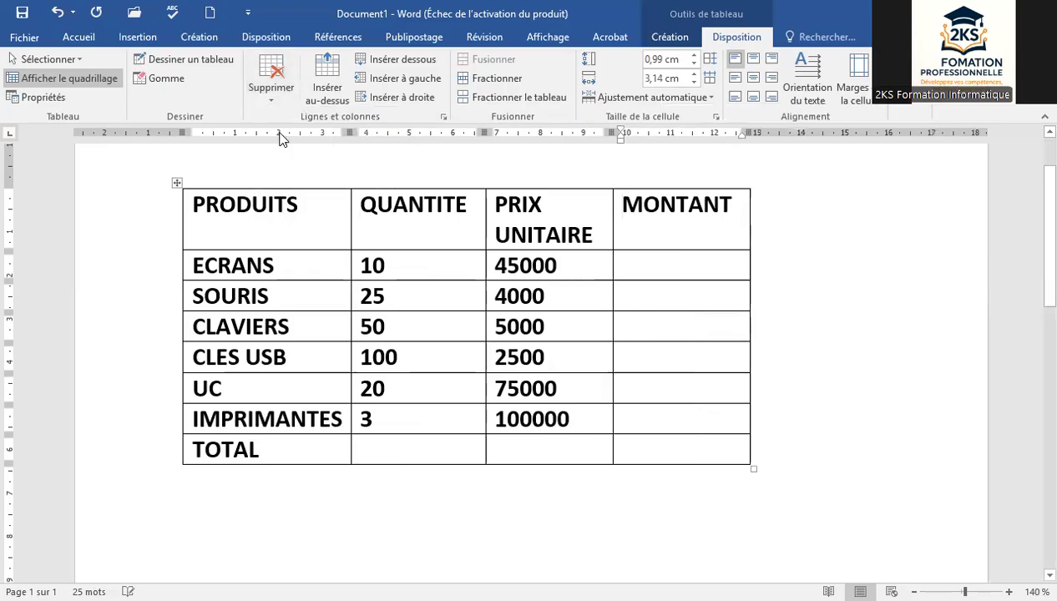
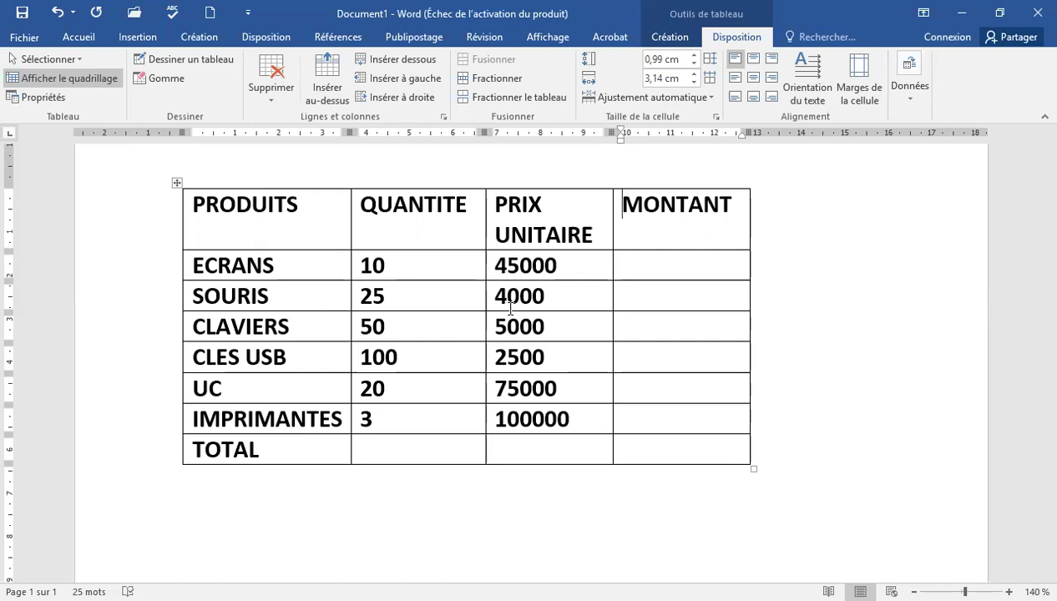
# Start a formula in the MONTANT cell of the ECRANS row and clear the default formula, keeping only the equals sign.
pyautogui.click(656, 269)
pyautogui.click(902, 114)
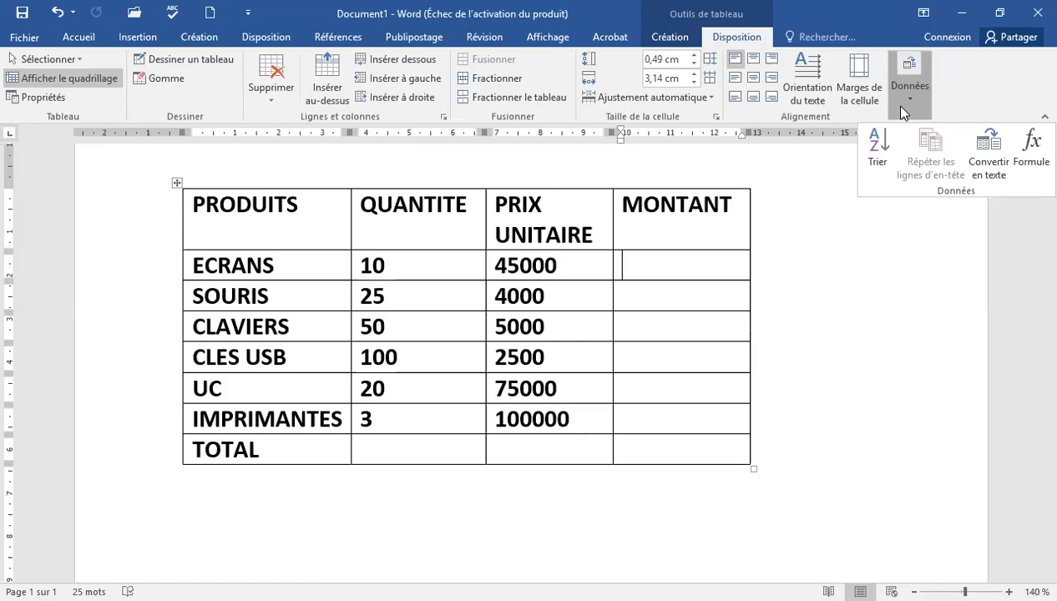
pyautogui.click(1019, 147)
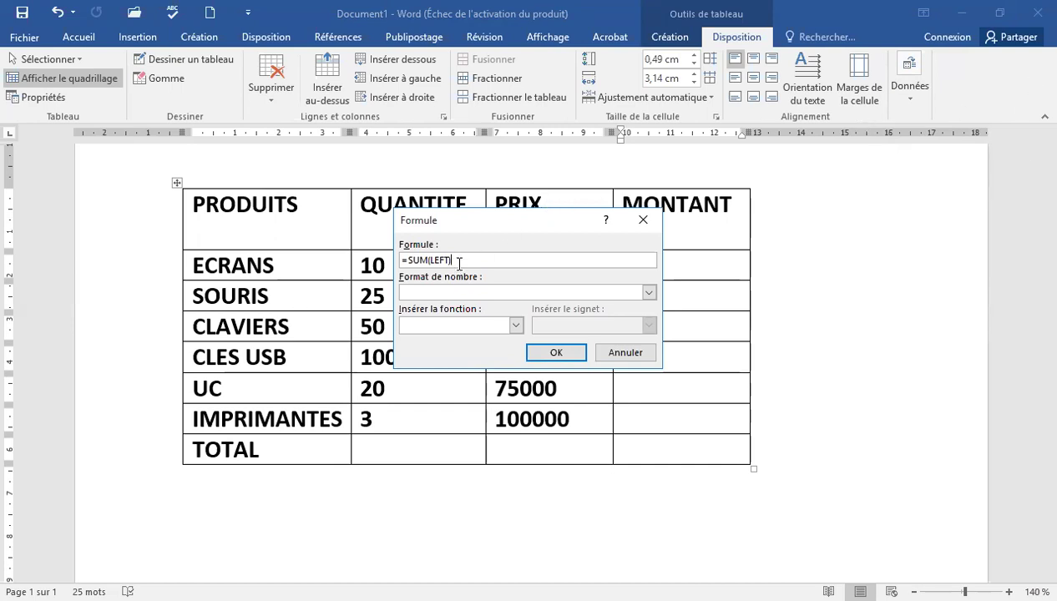
pyautogui.press('BackSpace')
pyautogui.press('BackSpace')
pyautogui.press('BackSpace')
pyautogui.press('BackSpace')
pyautogui.press('BackSpace')
pyautogui.press('BackSpace')
pyautogui.press('BackSpace')
pyautogui.press('BackSpace')
pyautogui.press('BackSpace')
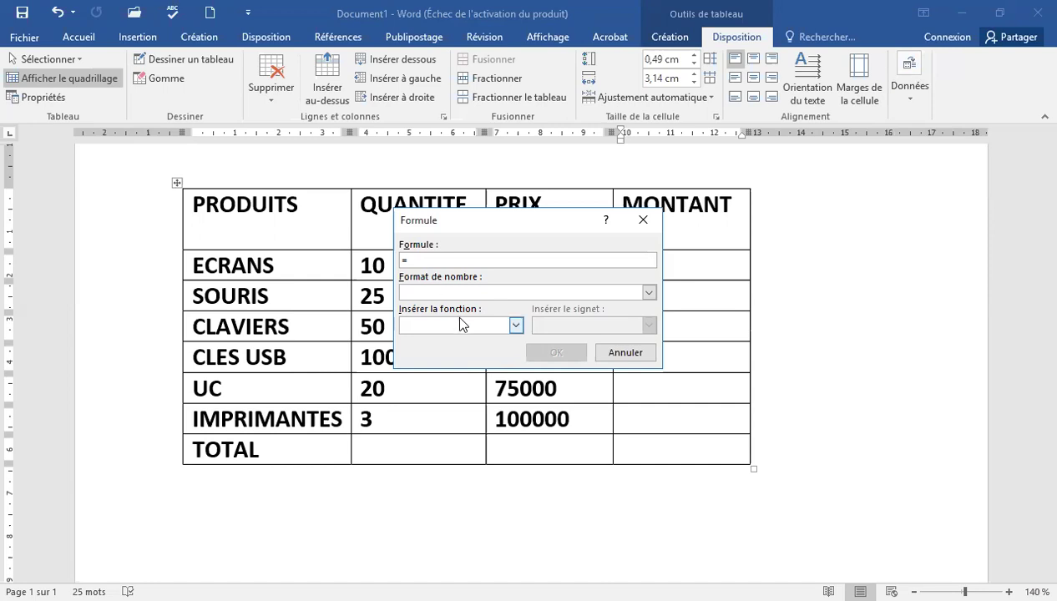
# Complete the MONTANT formula in the ECRANS row as =PRODUCT(LEFT), using the PRODUCT function, and insert it.
pyautogui.click(516, 326)
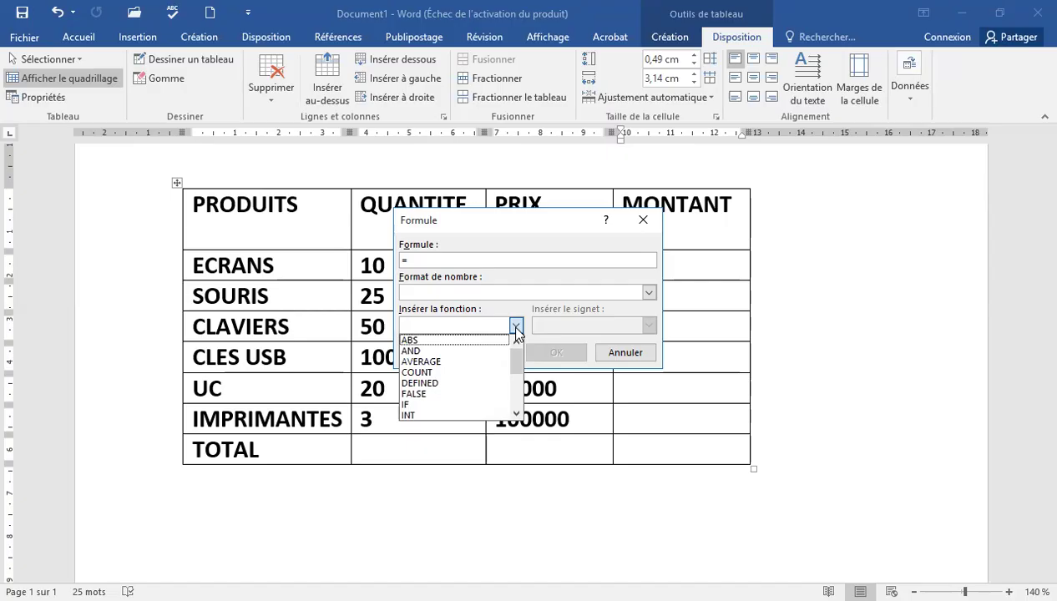
pyautogui.click(517, 415)
pyautogui.click(517, 414)
pyautogui.click(517, 414)
pyautogui.click(517, 414)
pyautogui.click(517, 414)
pyautogui.click(517, 415)
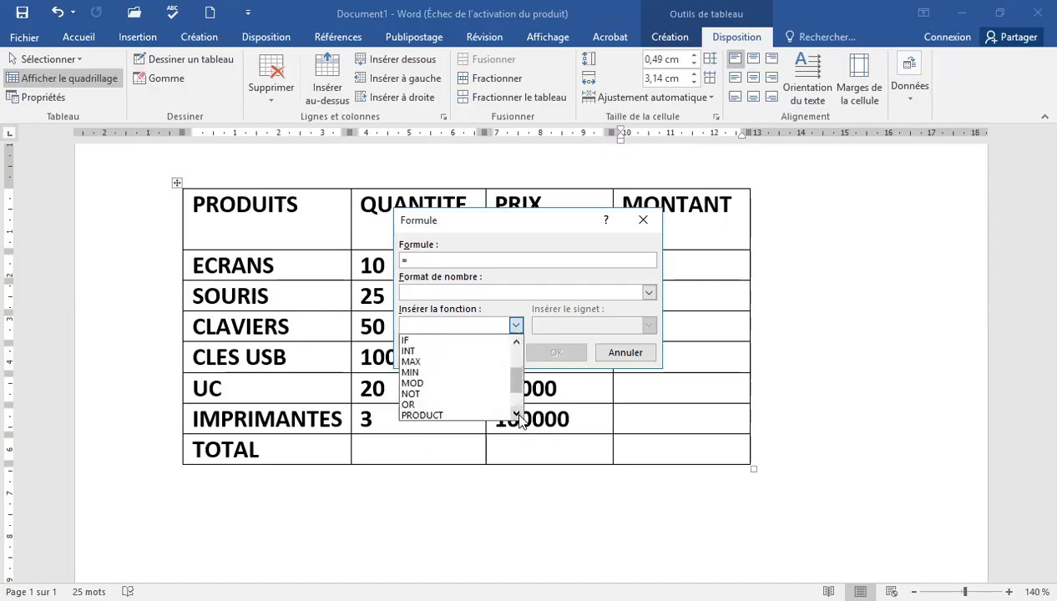
pyautogui.click(517, 414)
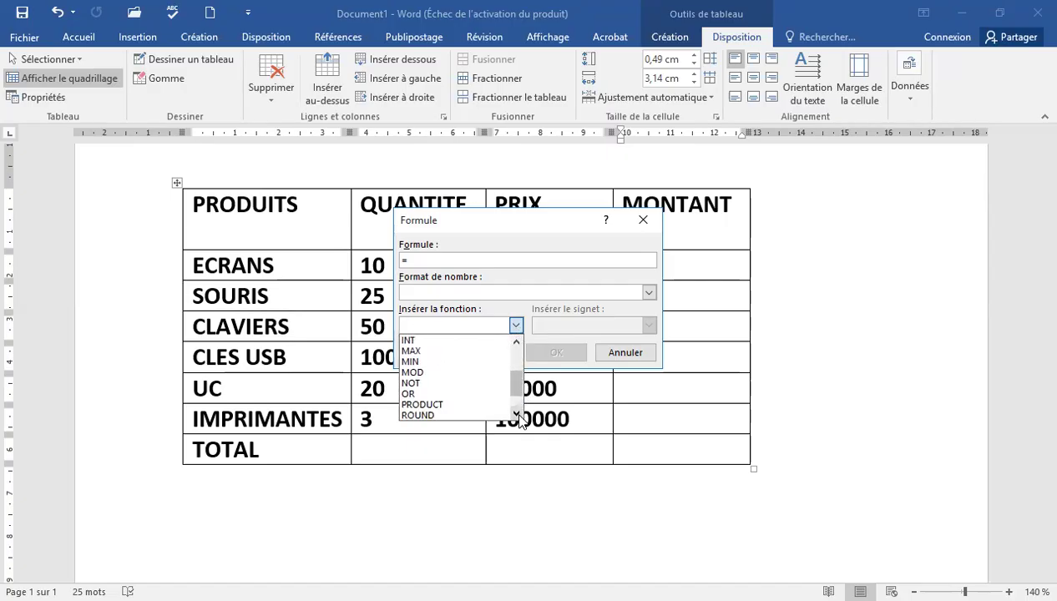
pyautogui.click(476, 404)
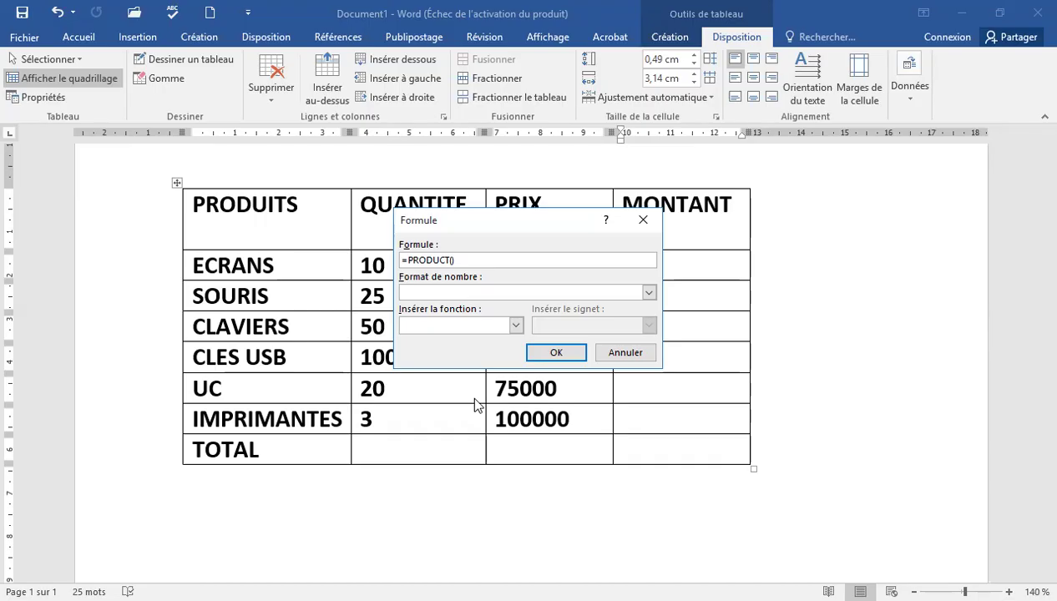
pyautogui.write('LEFT')
pyautogui.write(')')
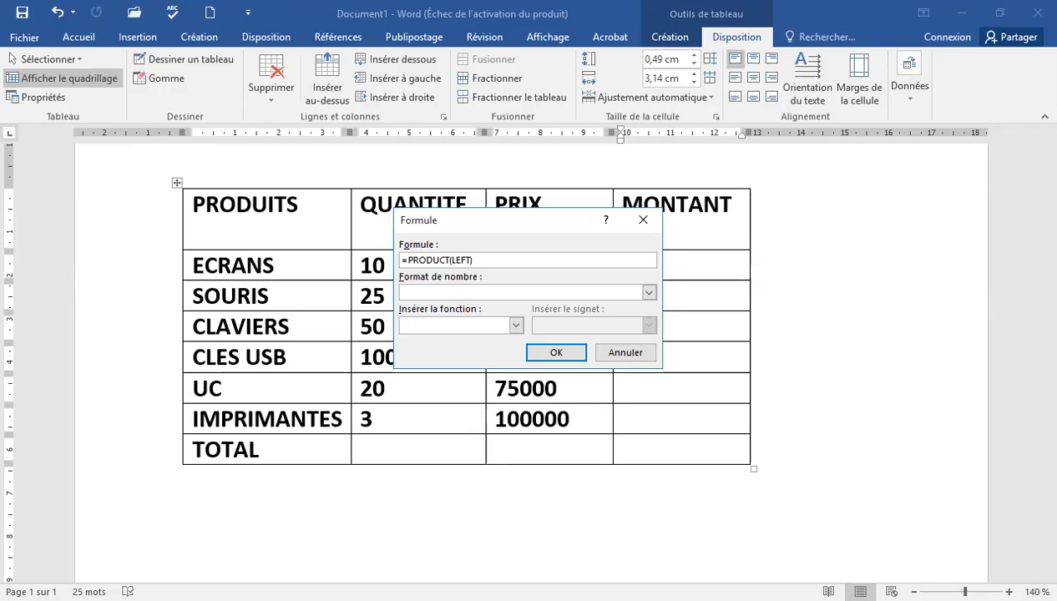
pyautogui.click(559, 354)
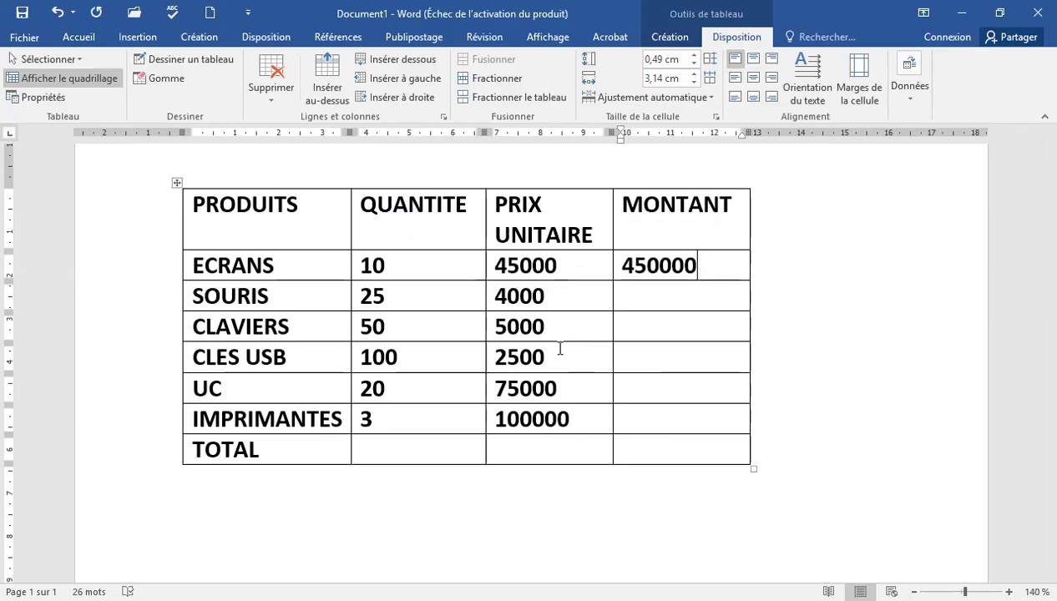
# Fill in the MONTANT cells: SOURIS 100000, CLAVIERS 250000, CLES USB 250000, UC 1500000 and IMPRIMANTES 300000.
pyautogui.press('Down')
pyautogui.write('100000')
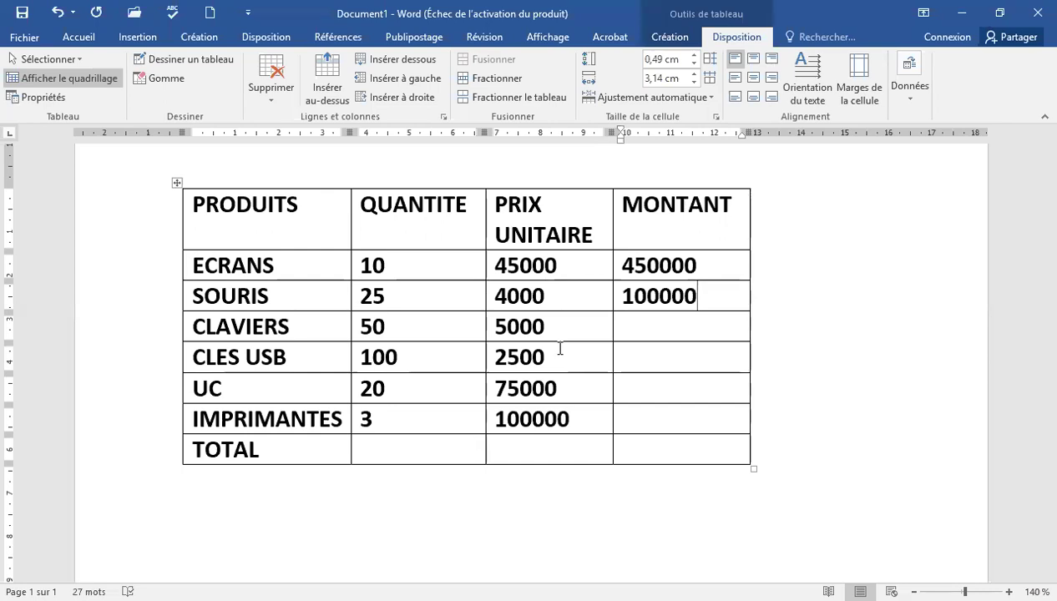
pyautogui.press('Down')
pyautogui.write('250000')
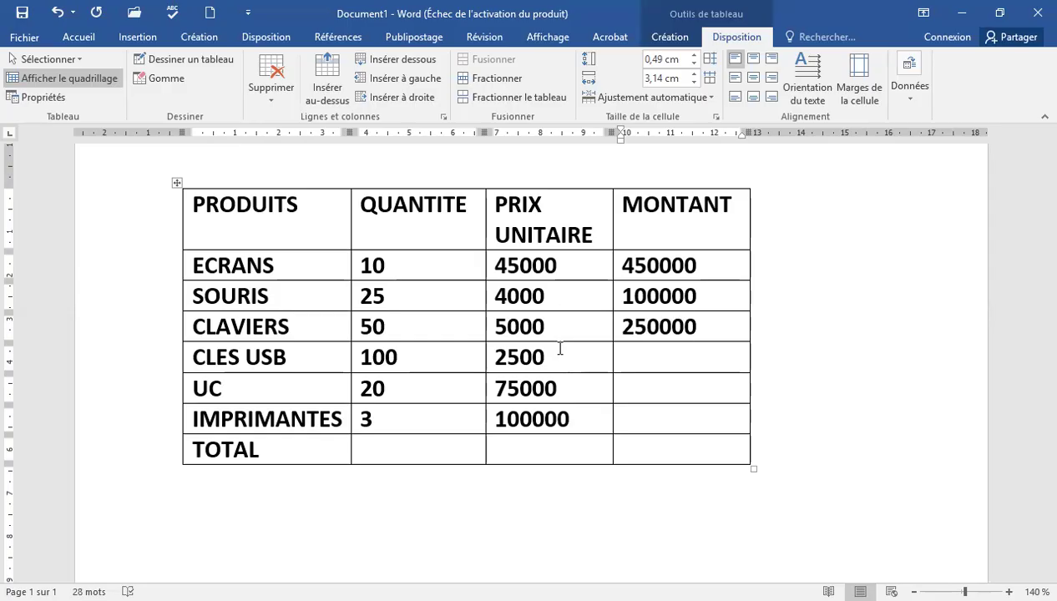
pyautogui.press('Down')
pyautogui.write('250000')
pyautogui.press('Down')
pyautogui.write('1500000')
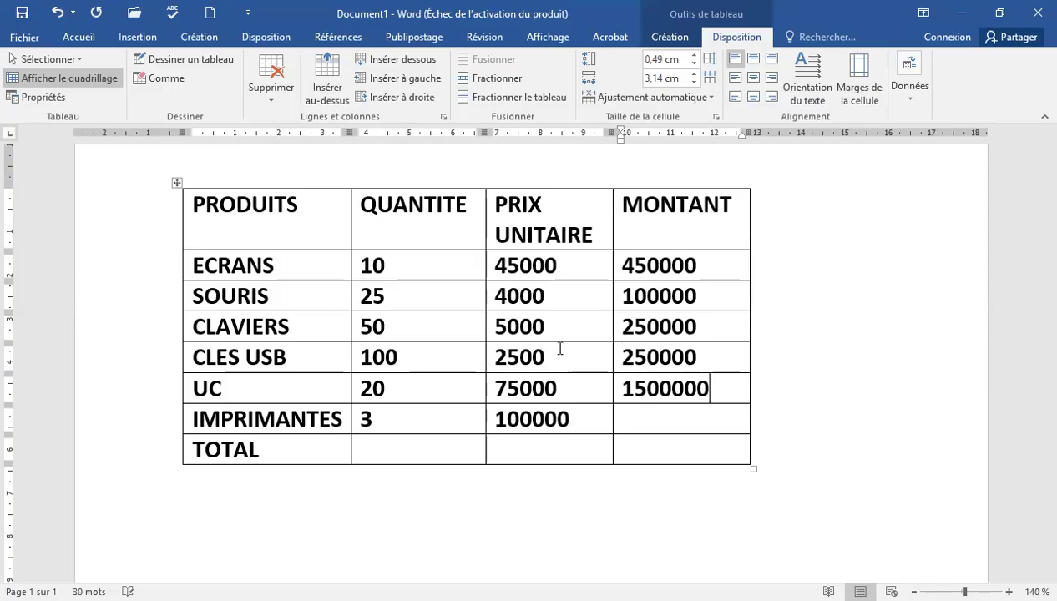
pyautogui.press('Down')
pyautogui.write('300000')
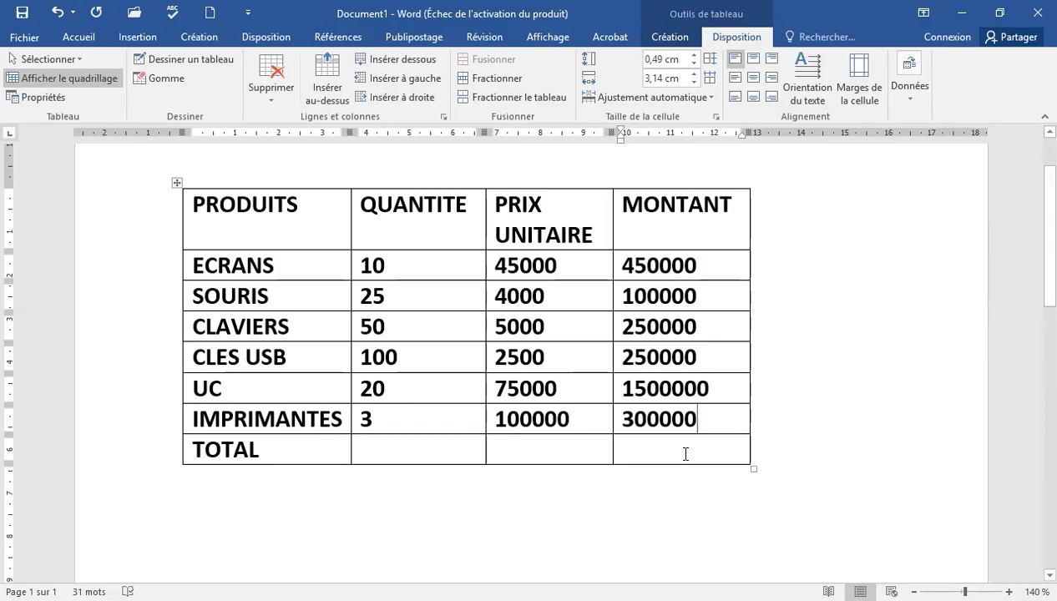
pyautogui.click(658, 451)
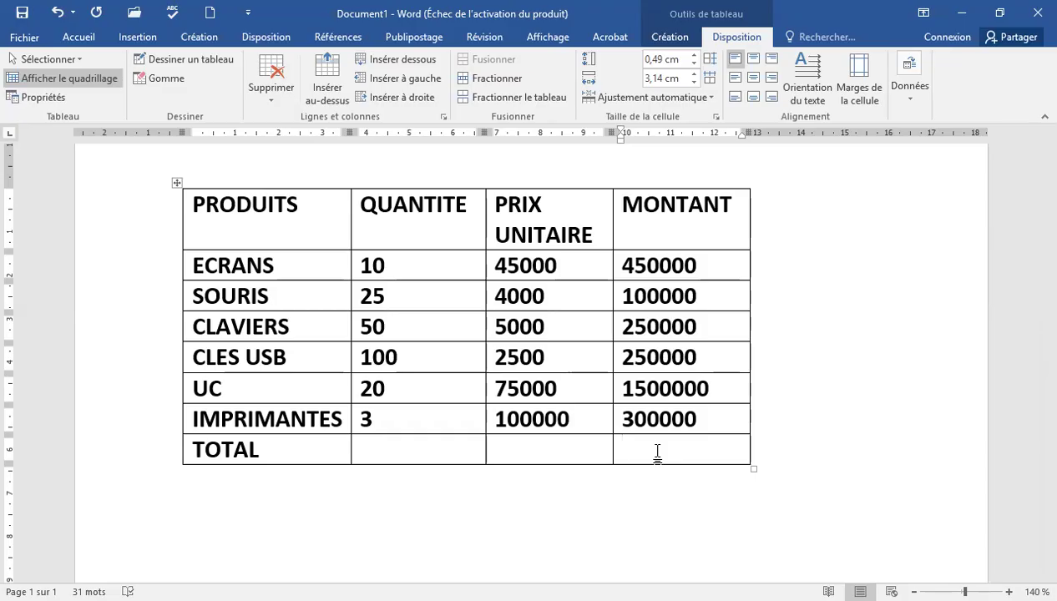
pyautogui.hotkey('shift', 'Up')
pyautogui.hotkey('shift', 'Up')
pyautogui.hotkey('shift', 'Up')
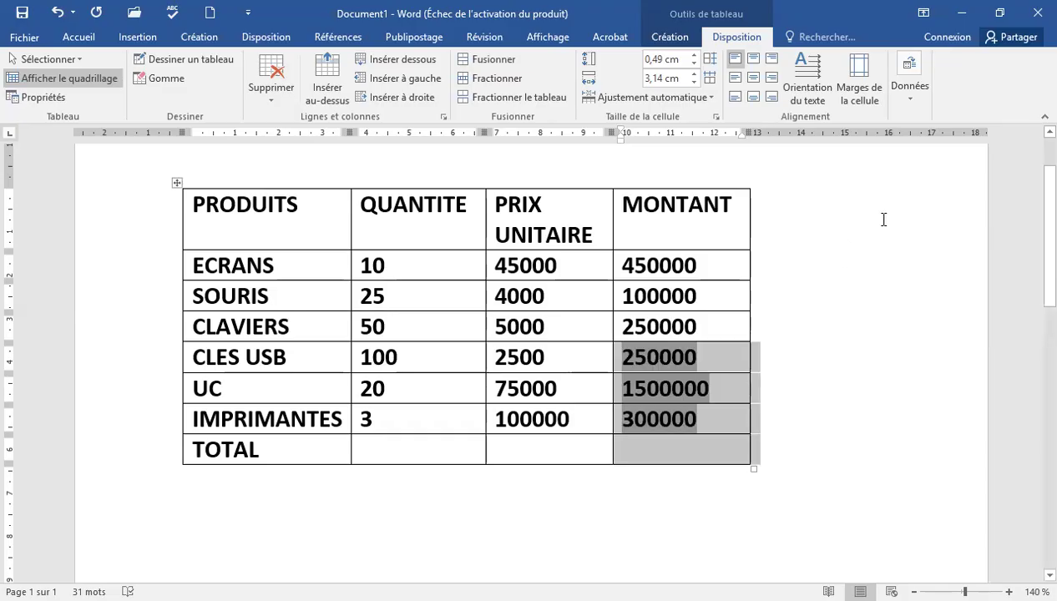
pyautogui.click(913, 107)
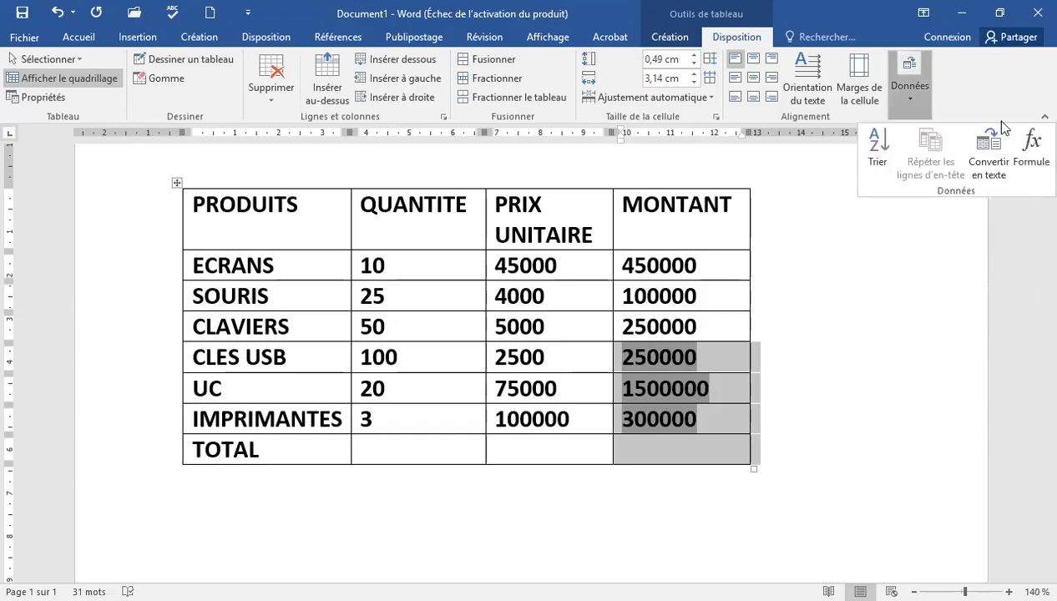
pyautogui.click(1032, 146)
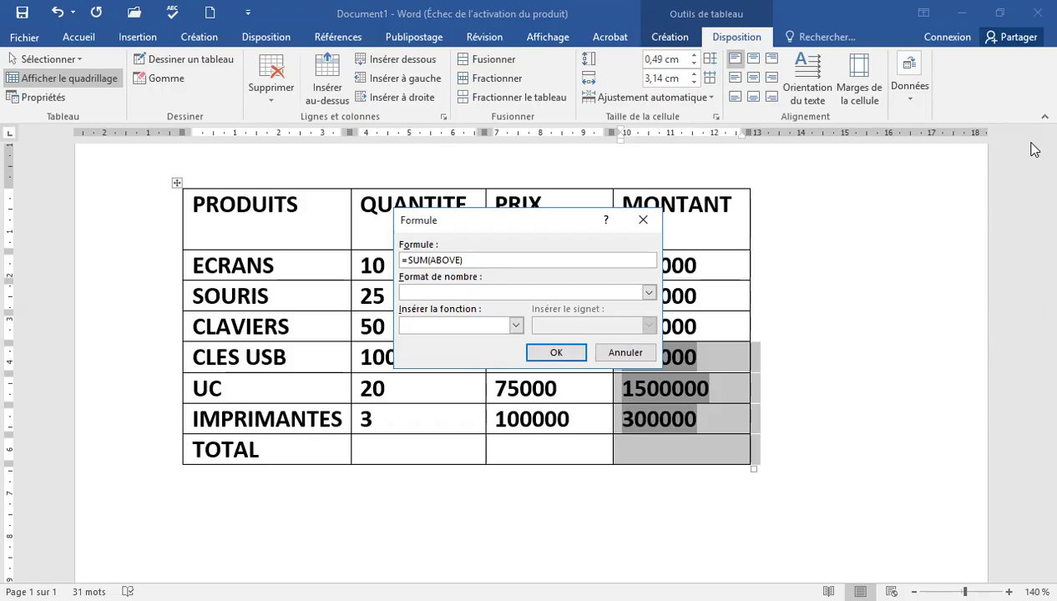
pyautogui.click(644, 219)
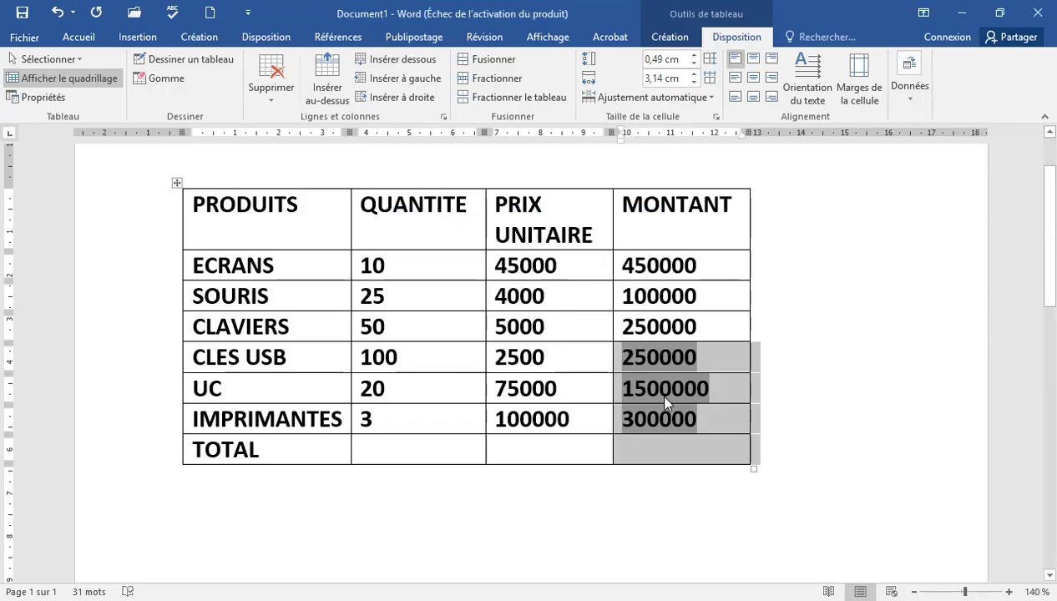
# Insert the formula =SUM(ABOVE) in the MONTANT cell of the TOTAL row.
pyautogui.click(660, 456)
pyautogui.click(910, 90)
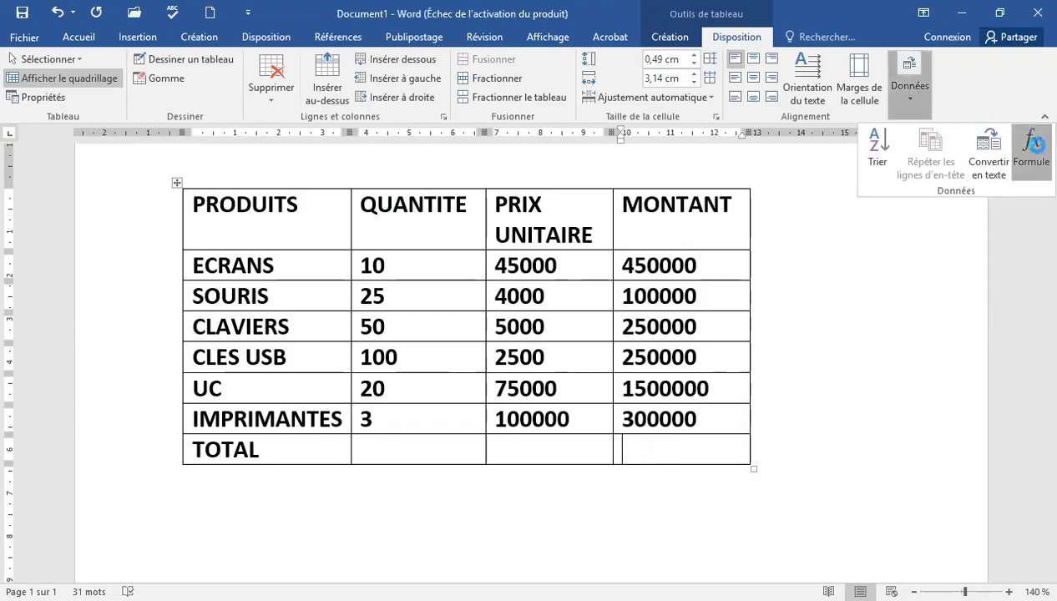
pyautogui.click(1032, 148)
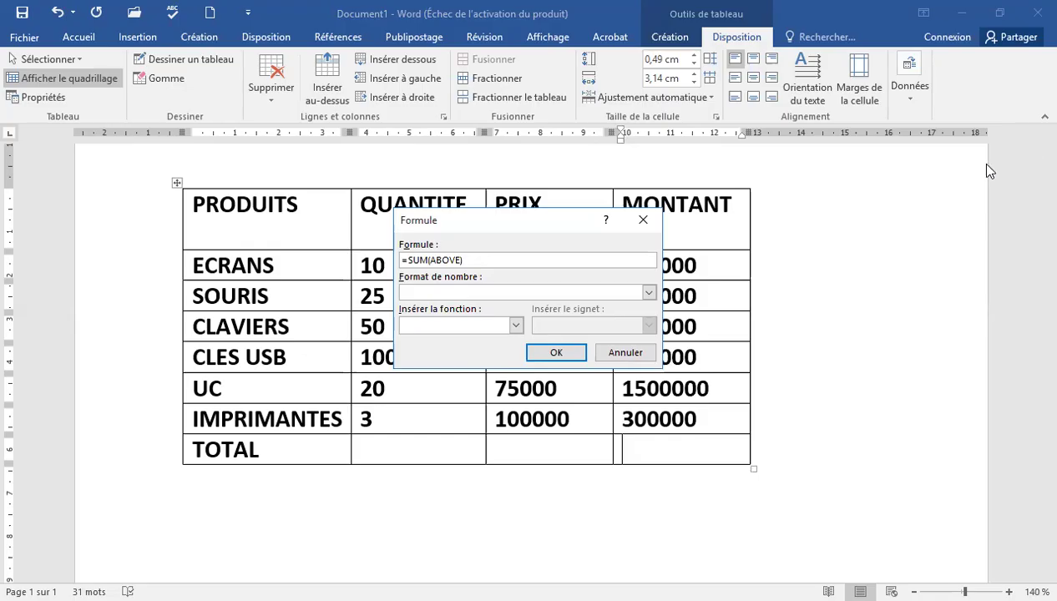
pyautogui.click(556, 353)
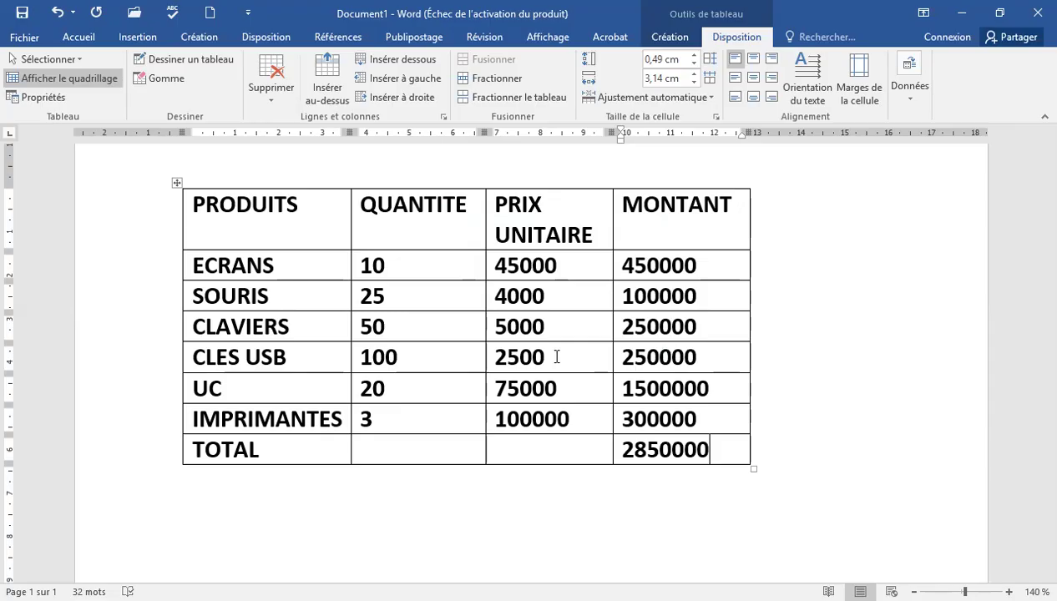
# Insert an empty row above the header and empty columns before PRODUITS and after MONTANT.
pyautogui.click(91, 225)
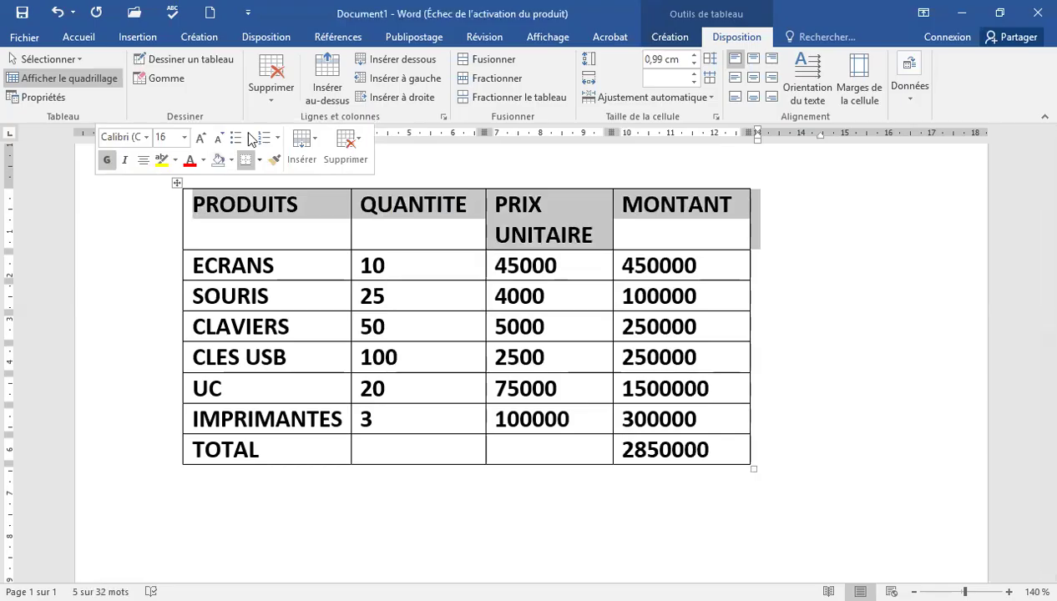
pyautogui.click(330, 81)
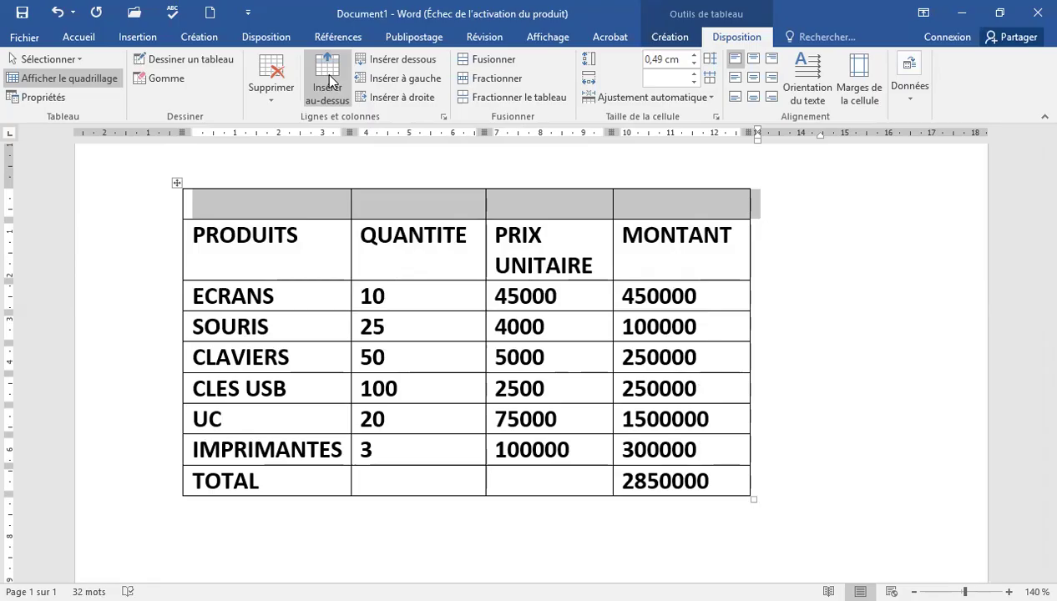
pyautogui.click(272, 159)
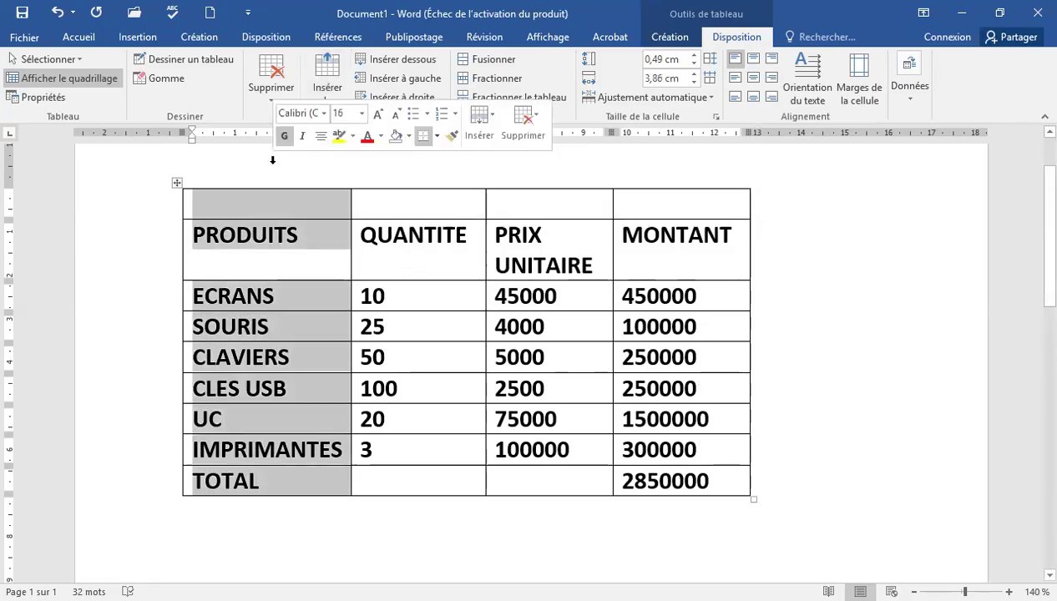
pyautogui.click(375, 80)
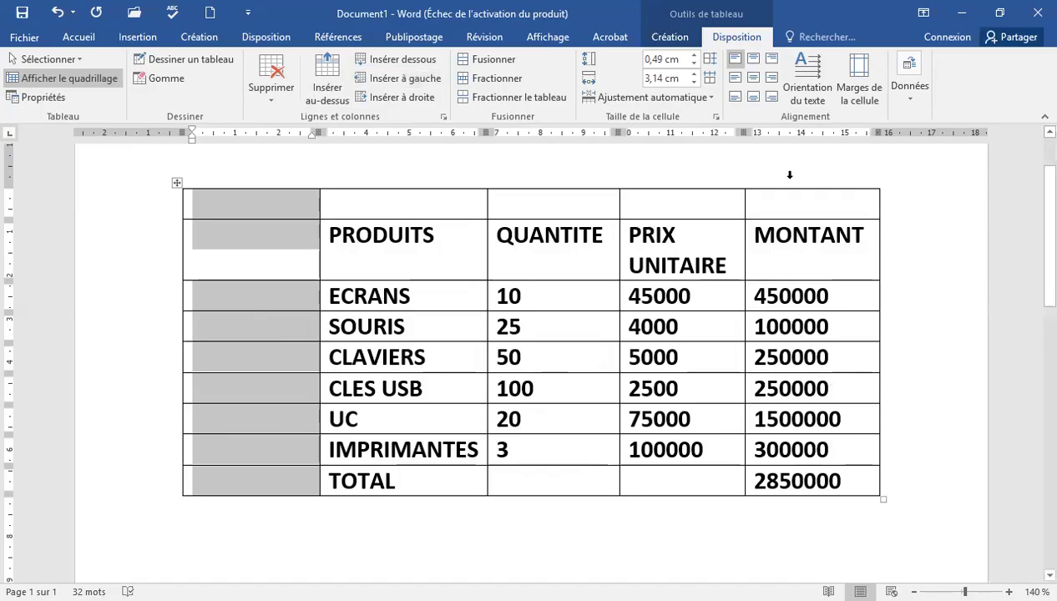
pyautogui.keyDown('ctrl'); pyautogui.click(812, 167); pyautogui.keyUp('ctrl')
pyautogui.click(812, 167)
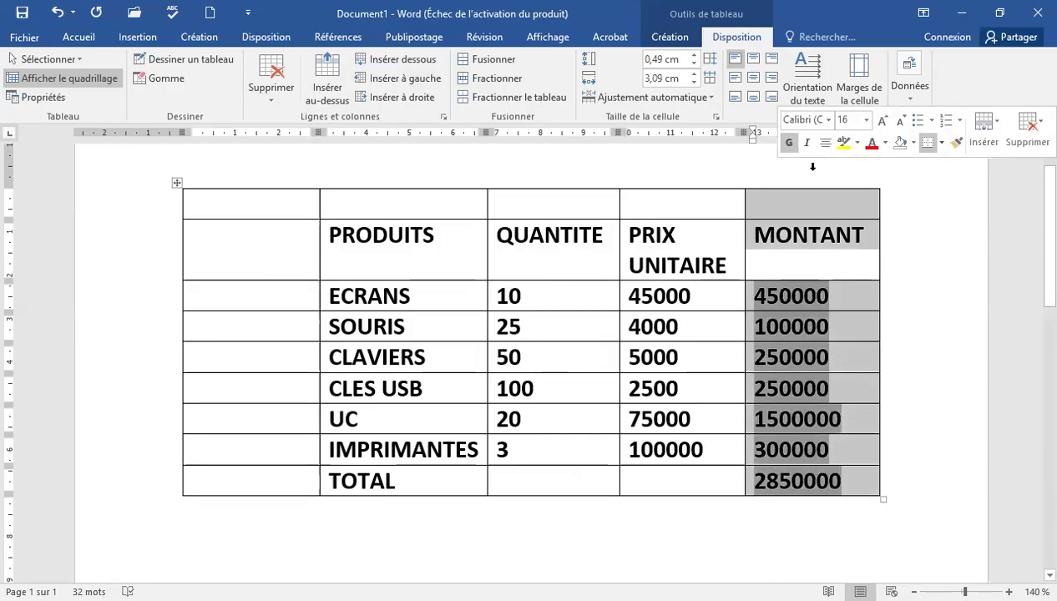
pyautogui.click(403, 98)
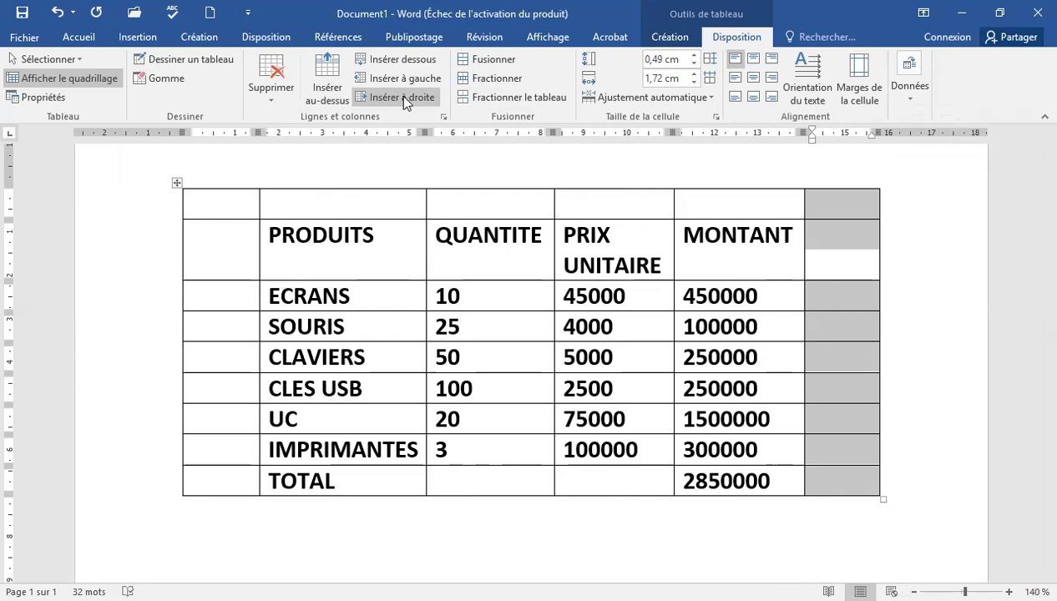
# Merge all cells of the empty row above the header into a single cell.
pyautogui.click(139, 206)
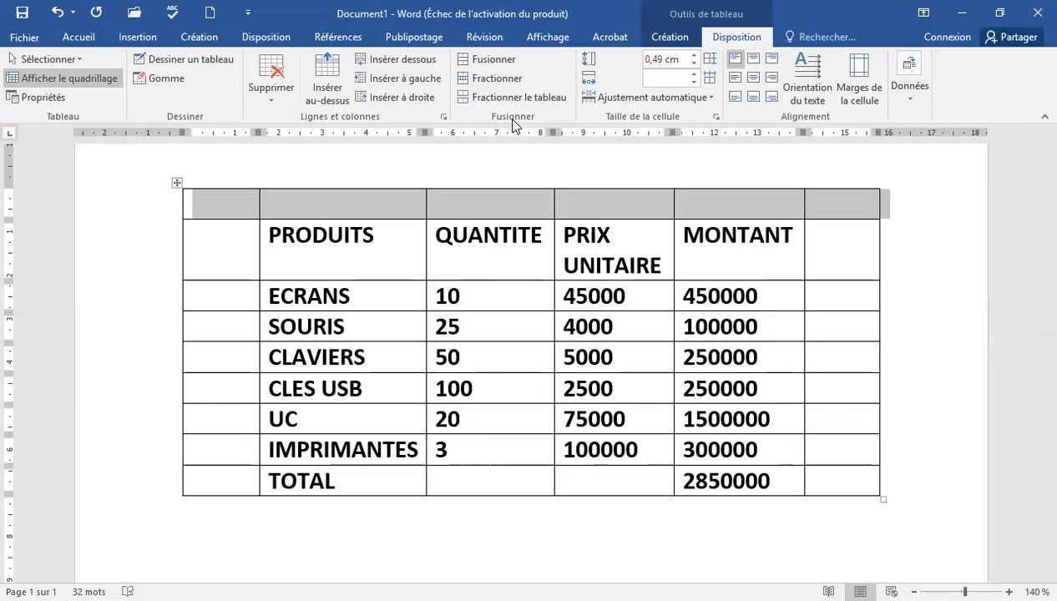
pyautogui.click(494, 62)
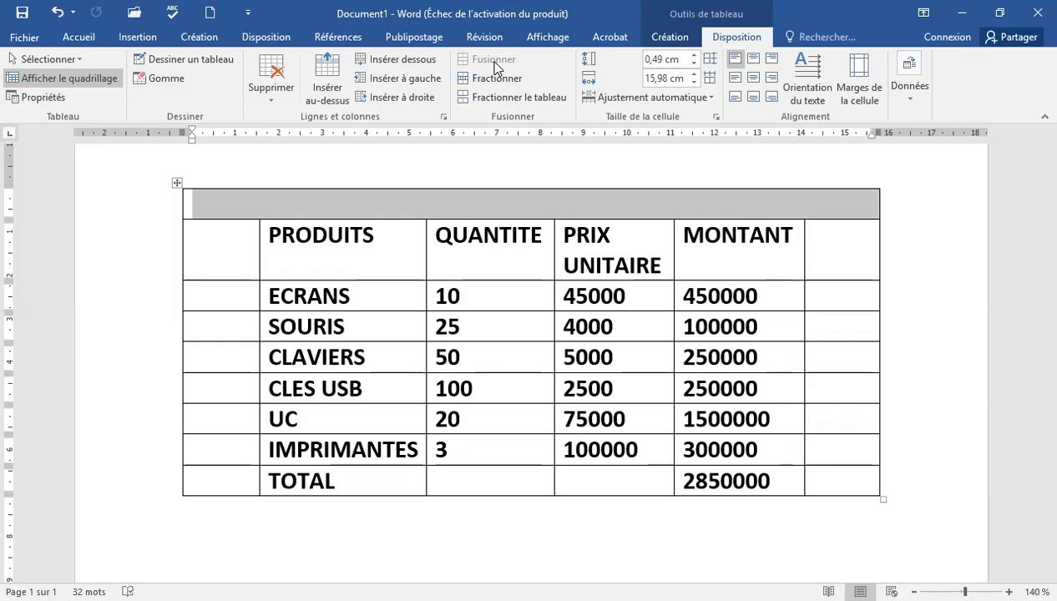
pyautogui.click(228, 246)
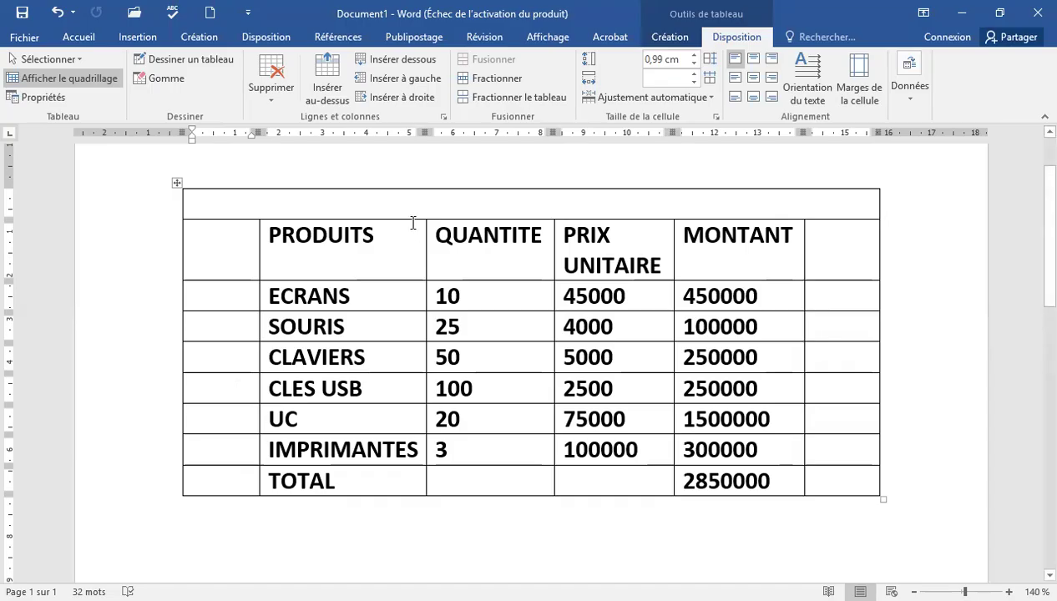
# Merge the empty cells before PRODUITS, from the header row down to the TOTAL row, into one cell.
pyautogui.click(213, 164)
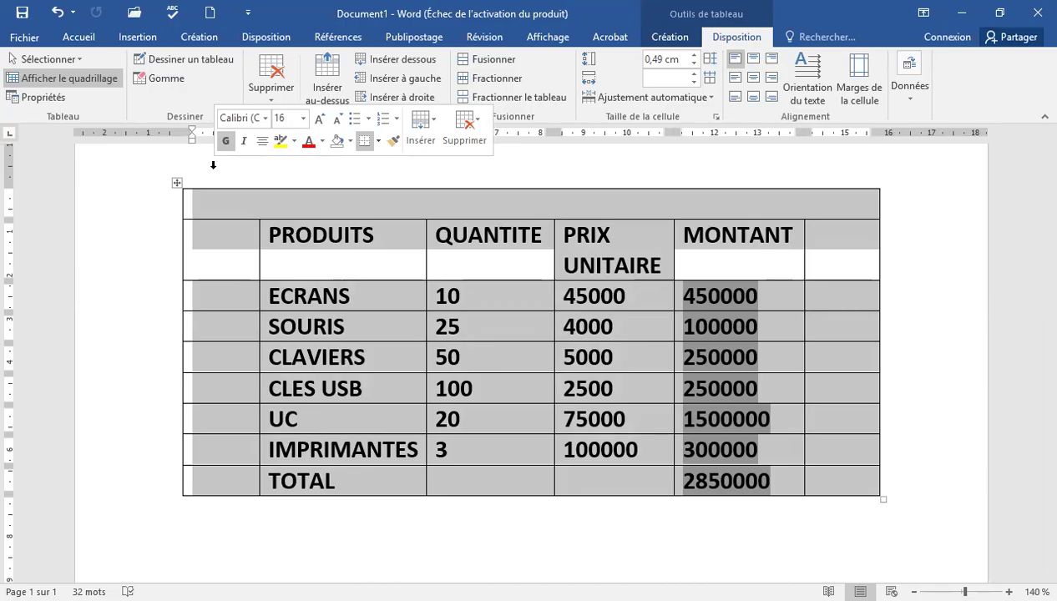
pyautogui.click(219, 225)
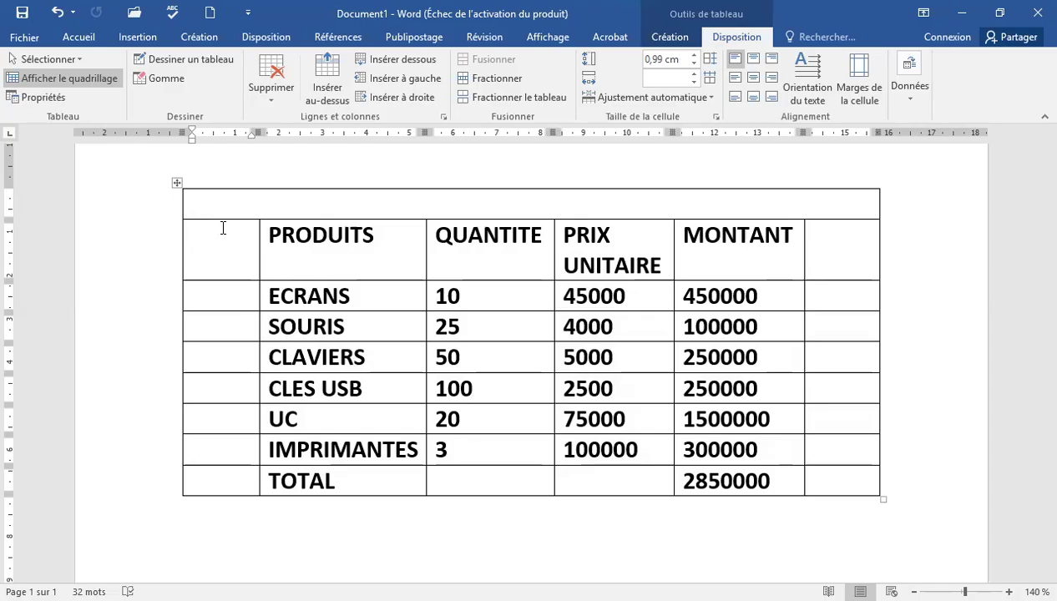
pyautogui.hotkey('shift', 'Down')
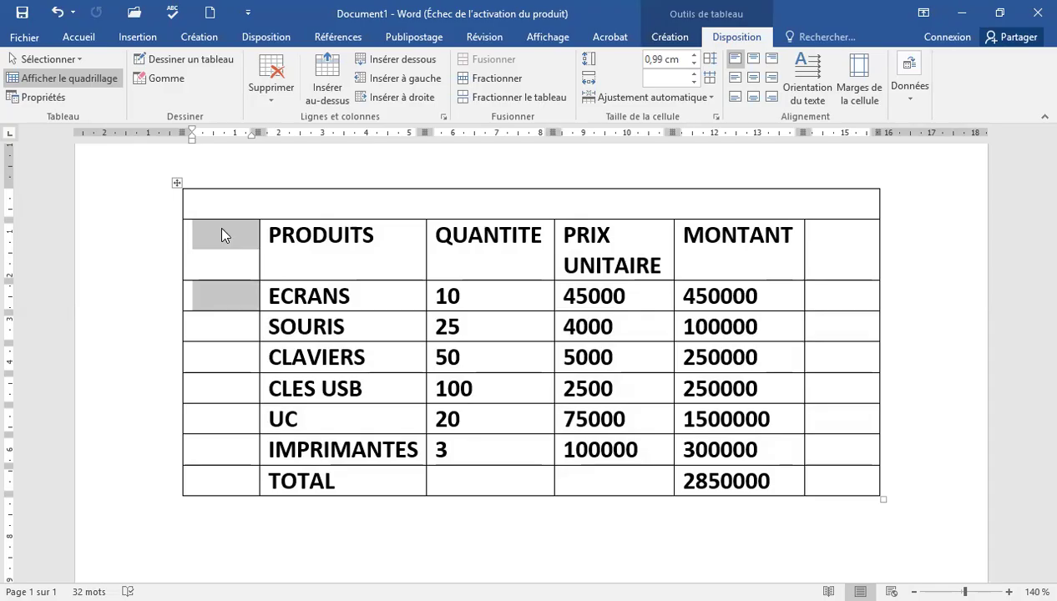
pyautogui.hotkey('shift', 'Down')
pyautogui.hotkey('shift', 'Down')
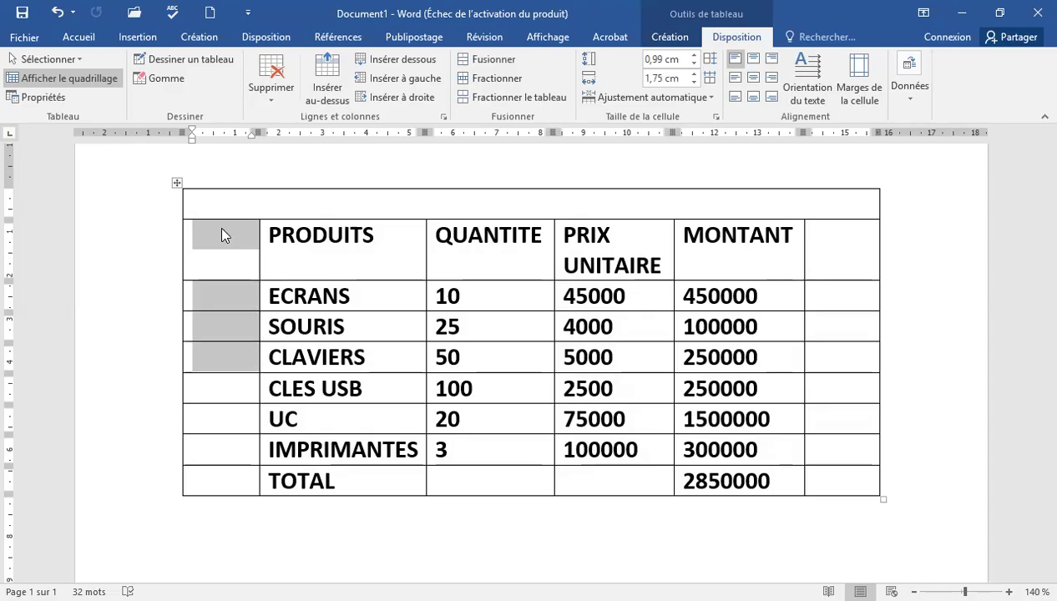
pyautogui.hotkey('shift', 'Down')
pyautogui.hotkey('shift', 'Down')
pyautogui.hotkey('shift', 'Down')
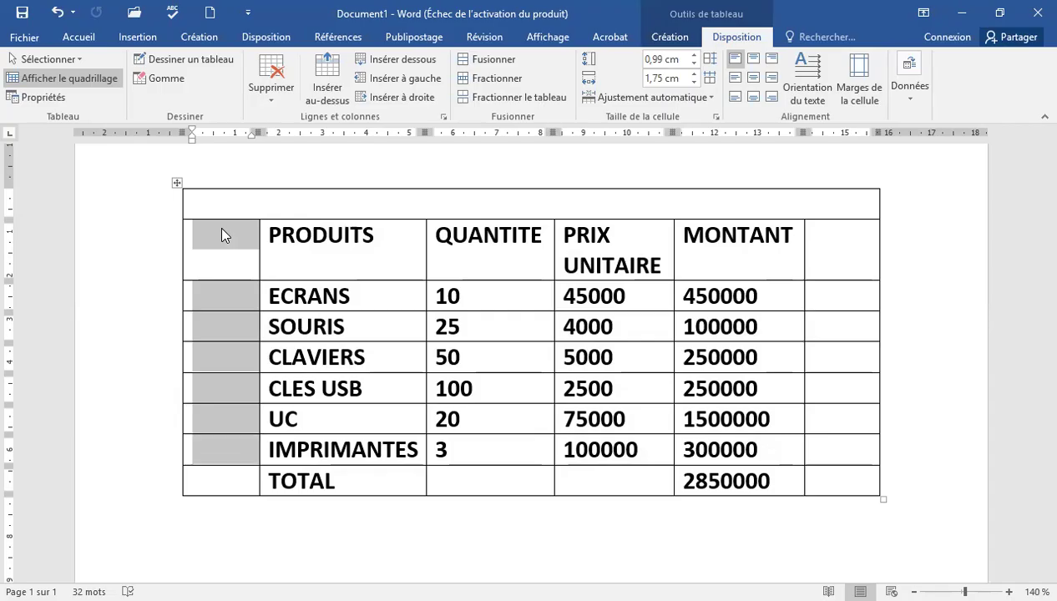
pyautogui.hotkey('shift', 'Down')
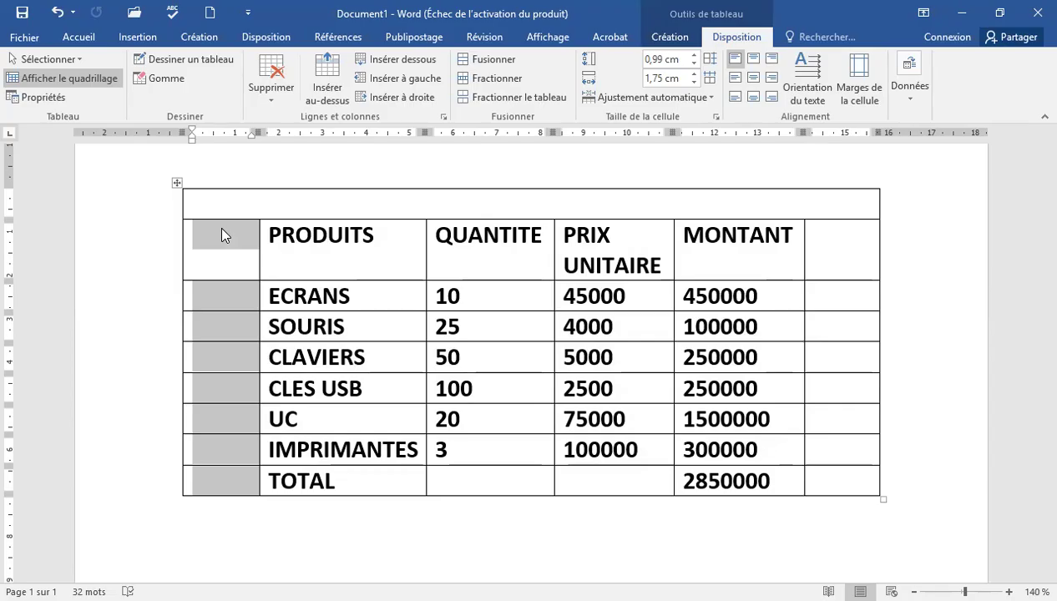
pyautogui.click(497, 60)
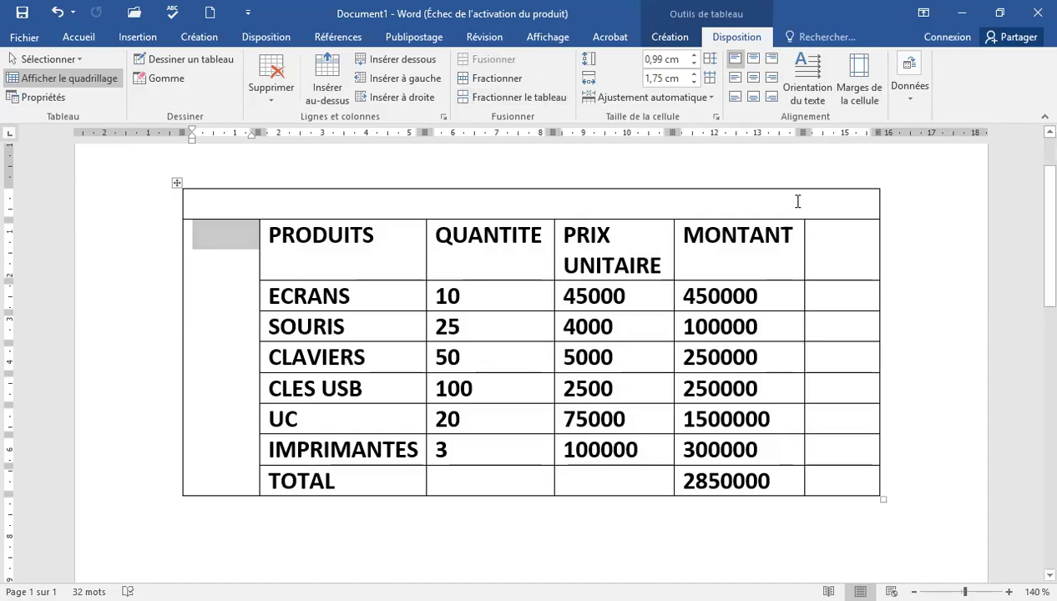
# Merge the empty cells after MONTANT, from the header row down to the TOTAL row, into one cell.
pyautogui.click(823, 253)
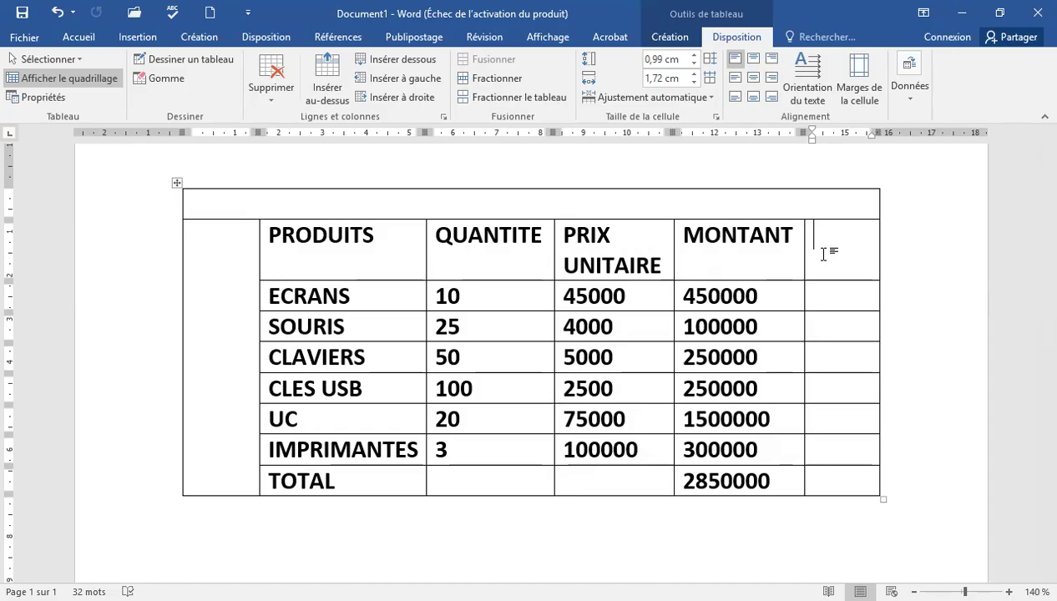
pyautogui.hotkey('shift', 'Down')
pyautogui.hotkey('shift', 'Down')
pyautogui.hotkey('shift', 'Down')
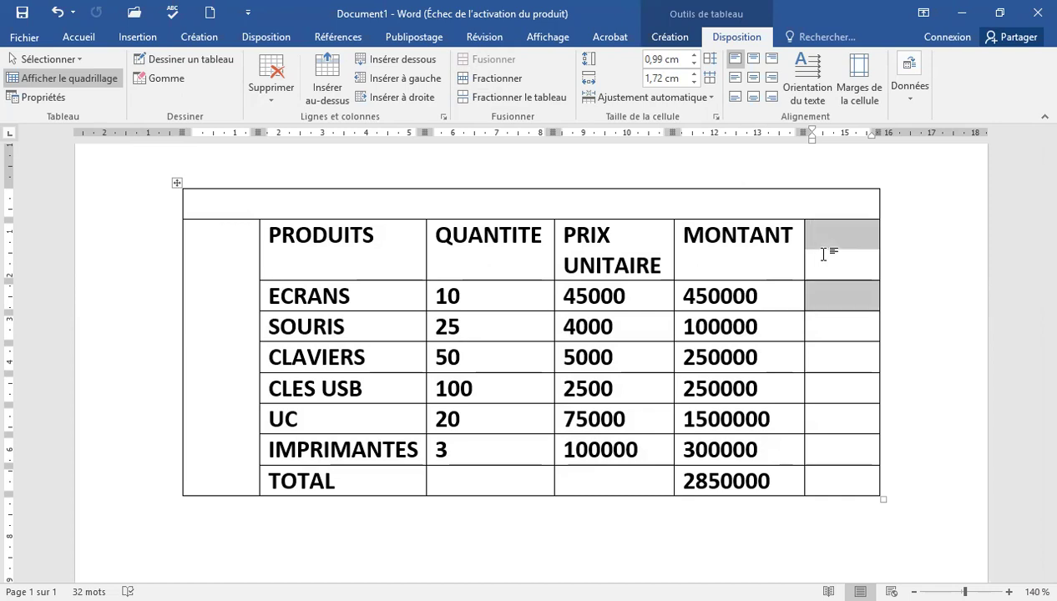
pyautogui.hotkey('shift', 'Down')
pyautogui.hotkey('shift', 'Down')
pyautogui.hotkey('shift', 'Down')
pyautogui.hotkey('shift', 'Down')
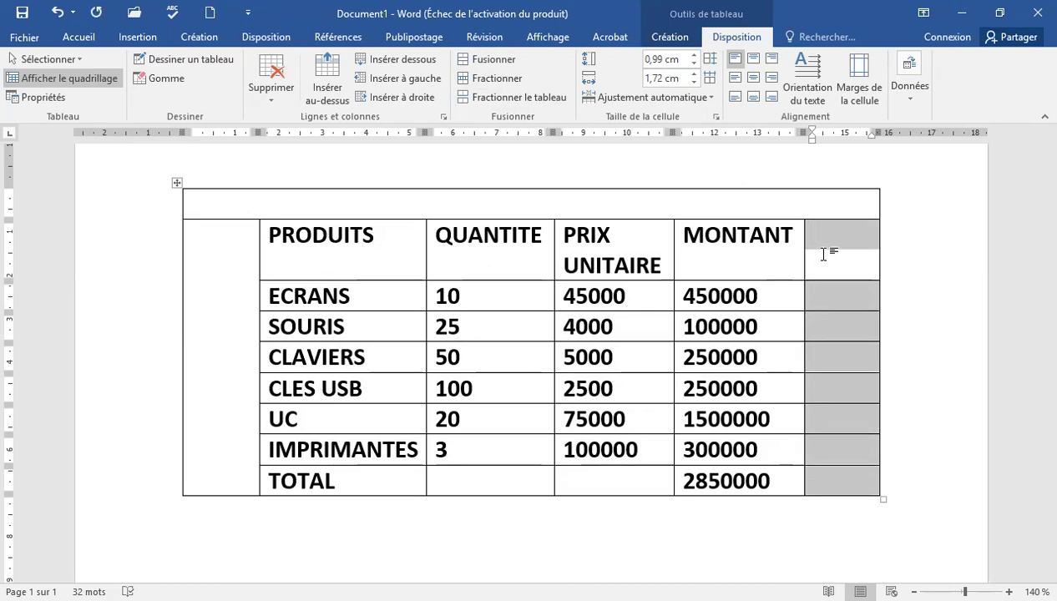
pyautogui.click(485, 62)
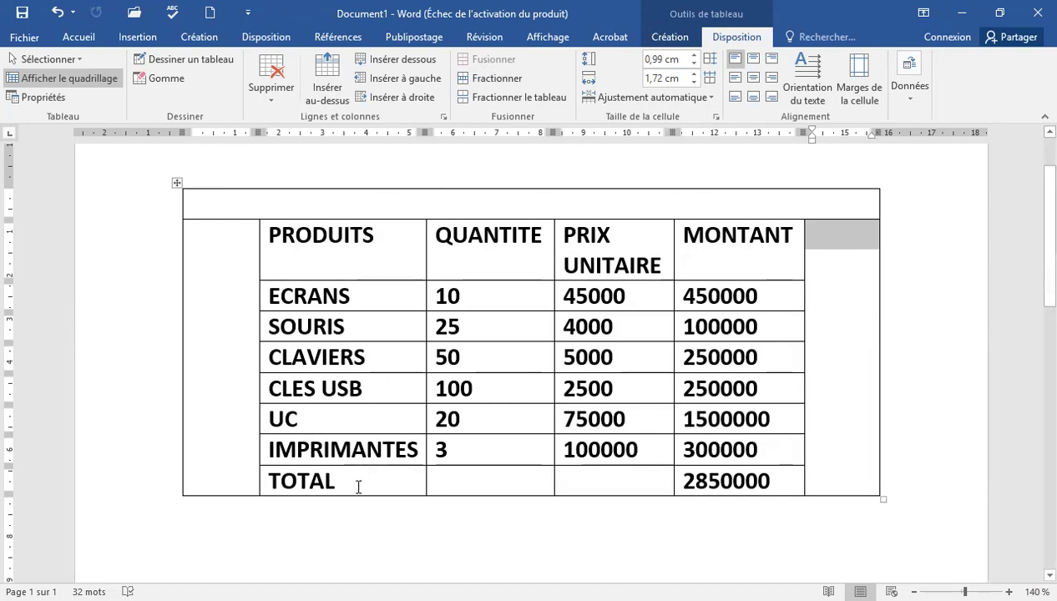
# Merge the TOTAL label cell with the empty QUANTITE cell next to it.
pyautogui.click(455, 478)
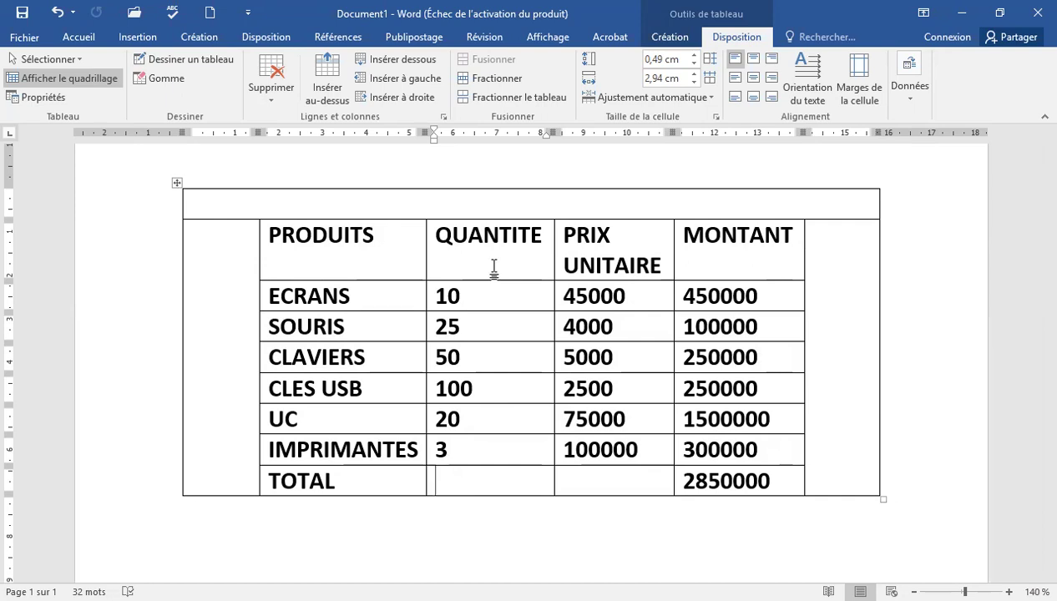
pyautogui.hotkey('shift', 'Left')
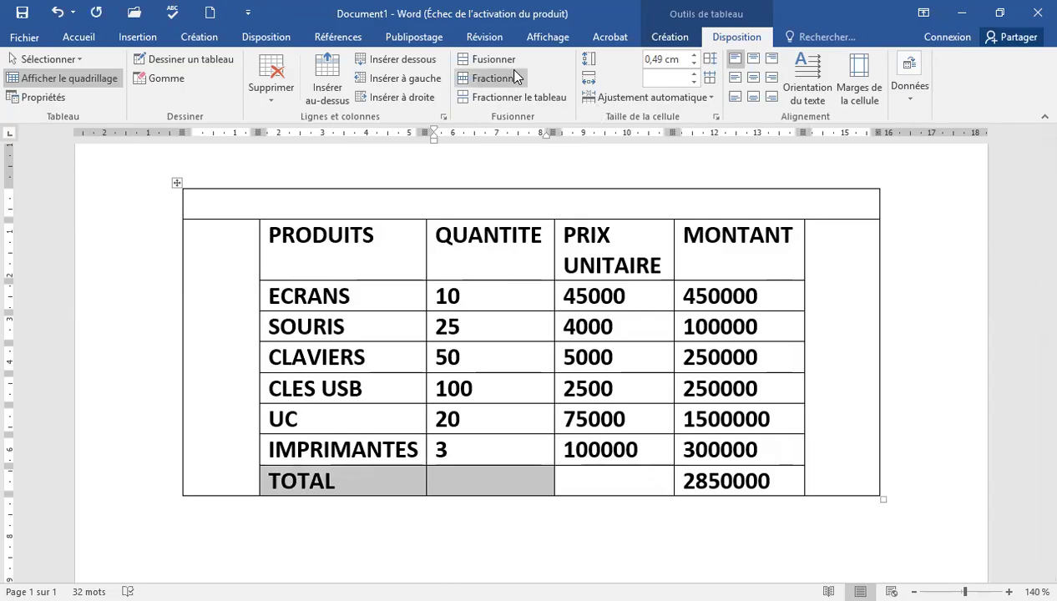
pyautogui.click(488, 59)
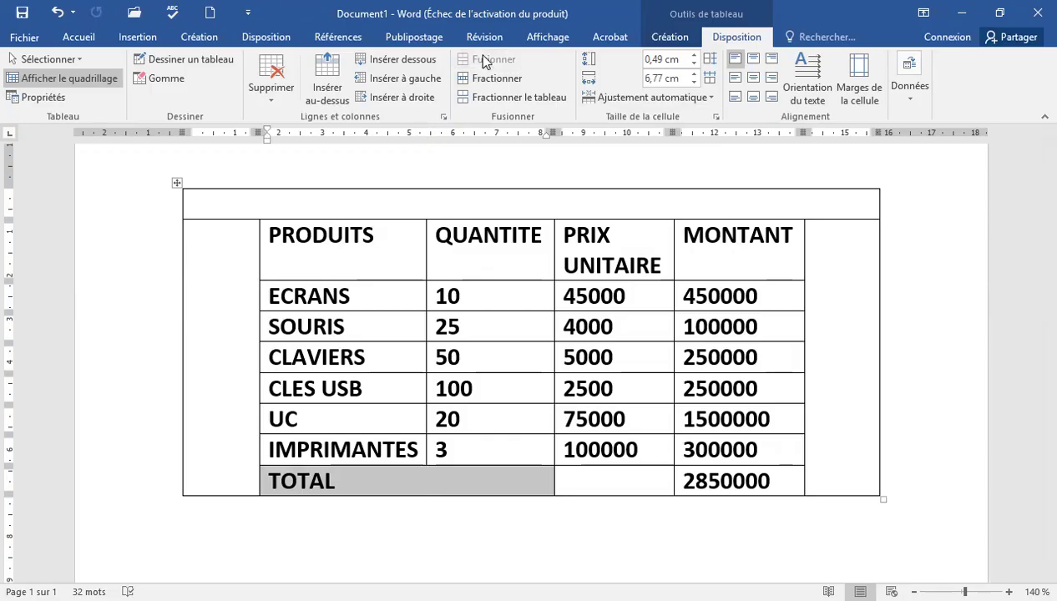
# Merge the empty PRIX UNITAIRE cell of the TOTAL row with the cell holding the total amount.
pyautogui.click(588, 488)
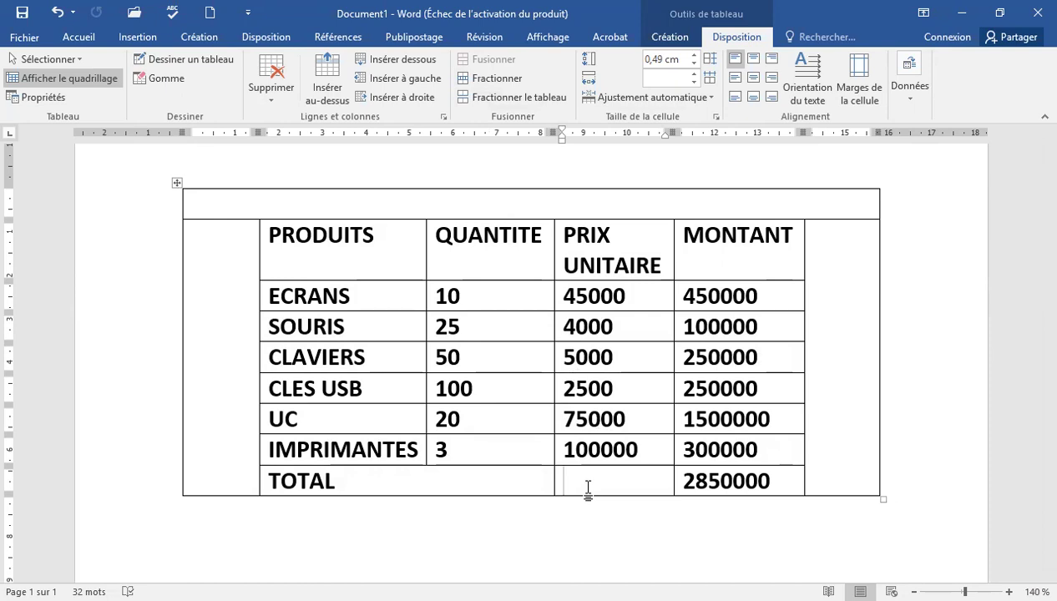
pyautogui.click(589, 494)
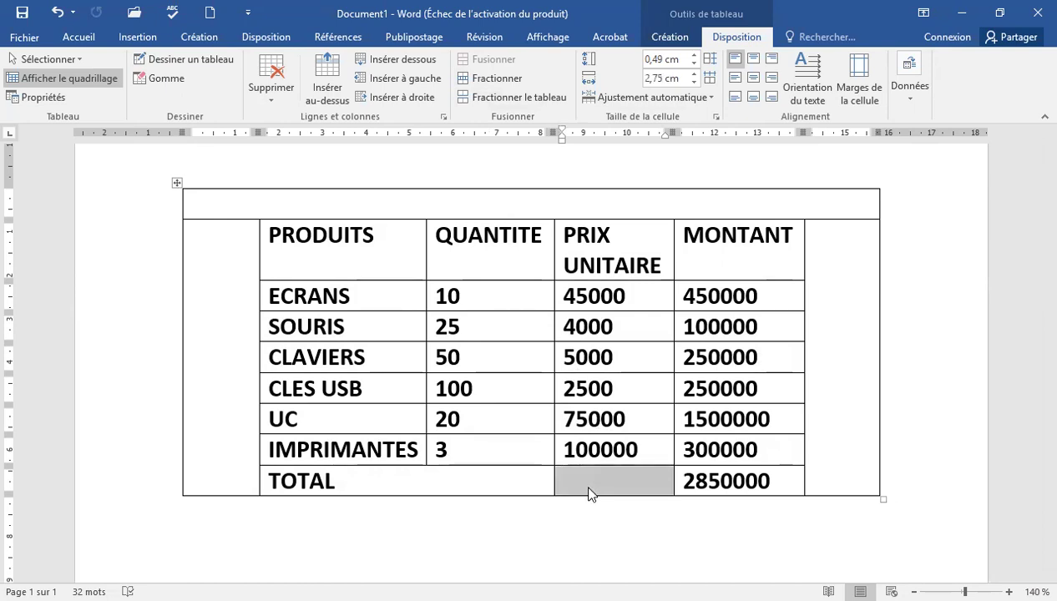
pyautogui.hotkey('shift', 'Right')
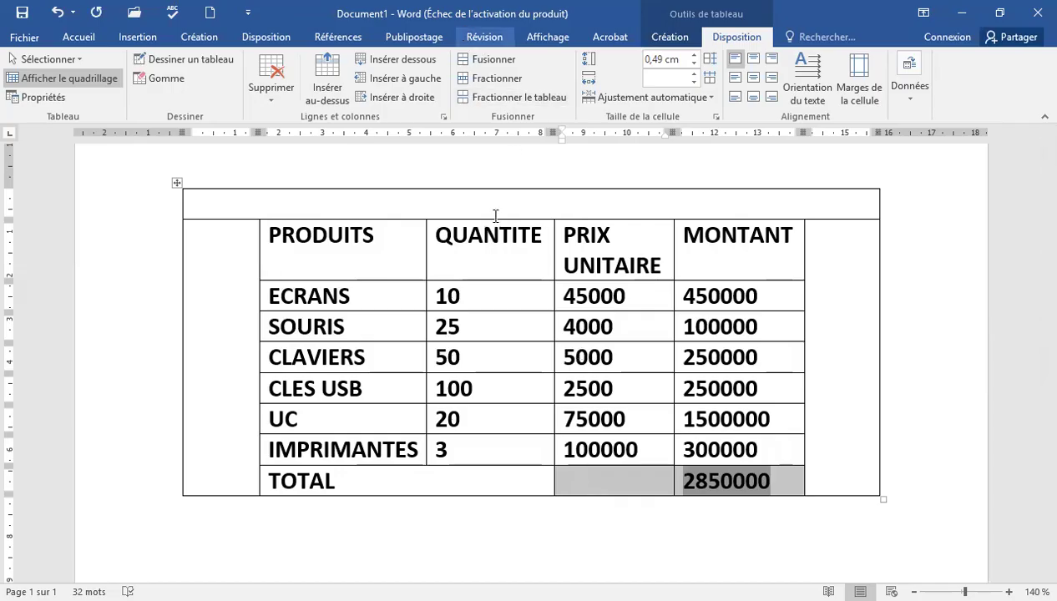
pyautogui.click(488, 60)
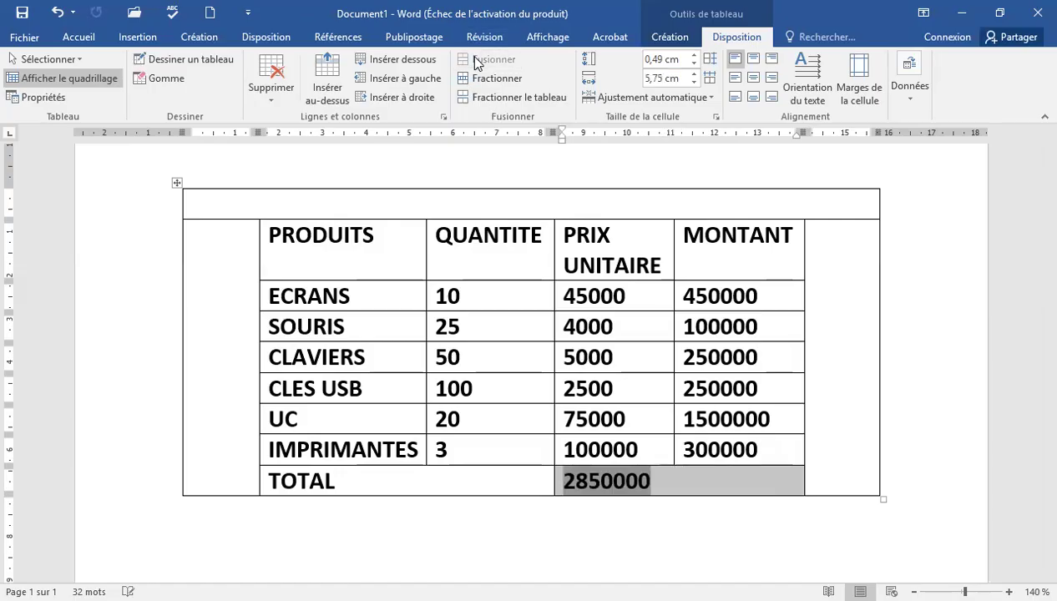
pyautogui.click(672, 487)
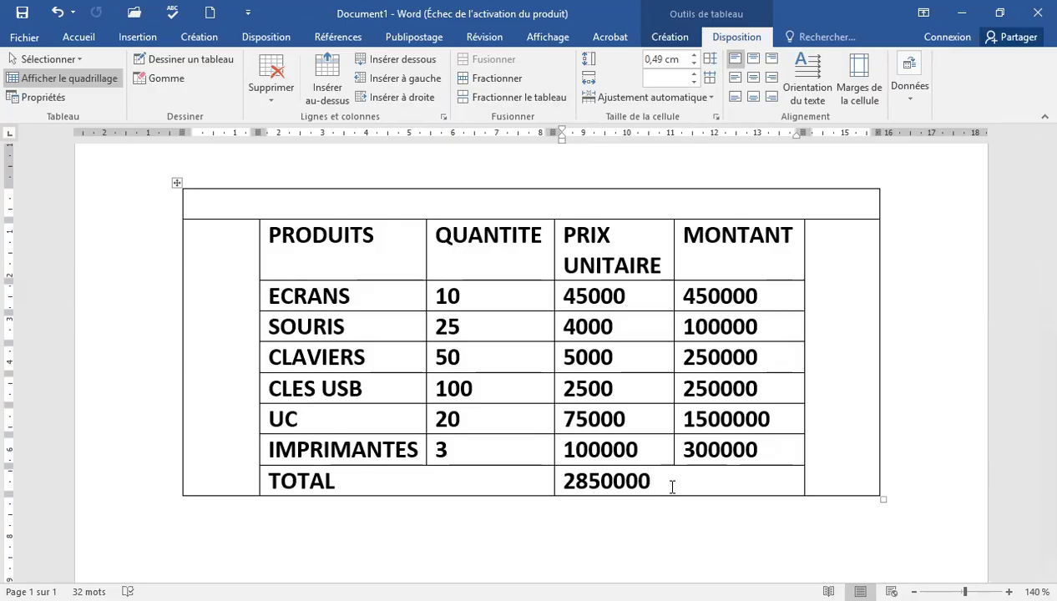
# Enter the title BON DE COMMANDE in the merged row above the header.
pyautogui.click(475, 209)
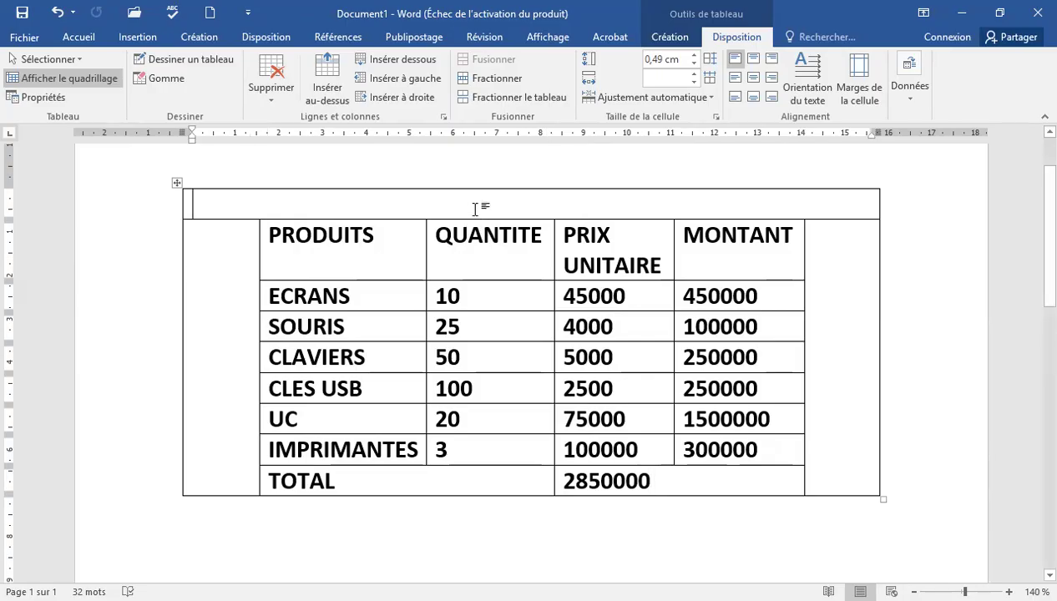
pyautogui.write('V')
pyautogui.press('BackSpace')
pyautogui.write('BON DE C')
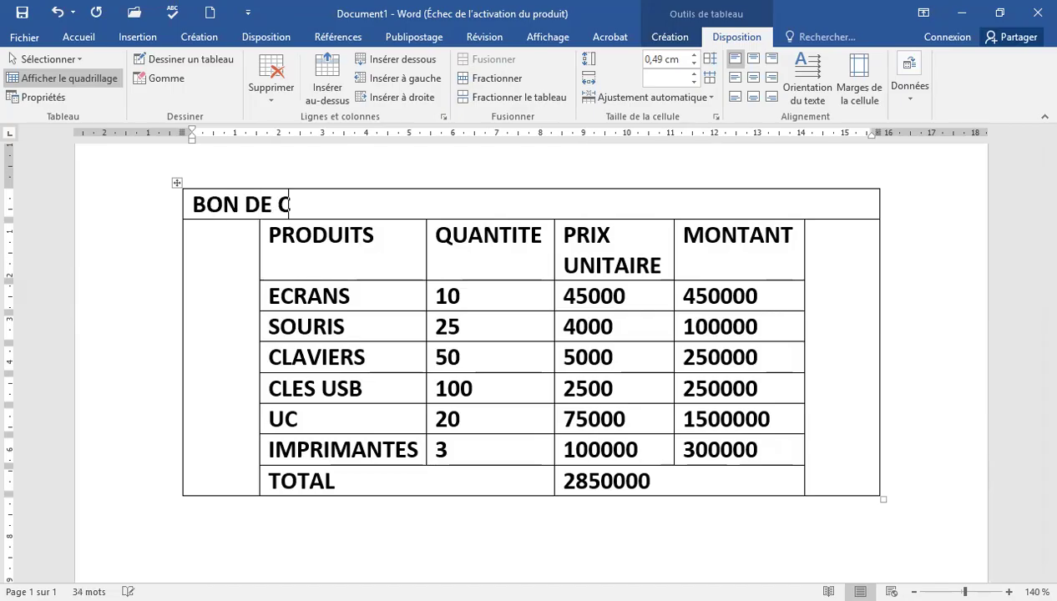
pyautogui.write('OMMANDE')
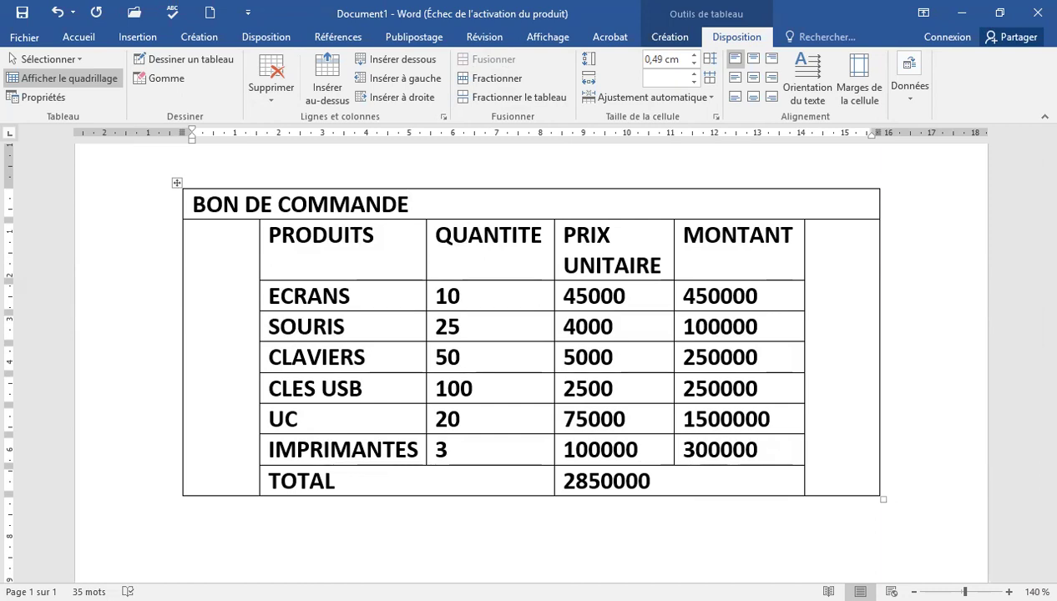
# Enter FACTURE in the tall merged cell before the PRODUITS column.
pyautogui.click(214, 312)
pyautogui.write('F')
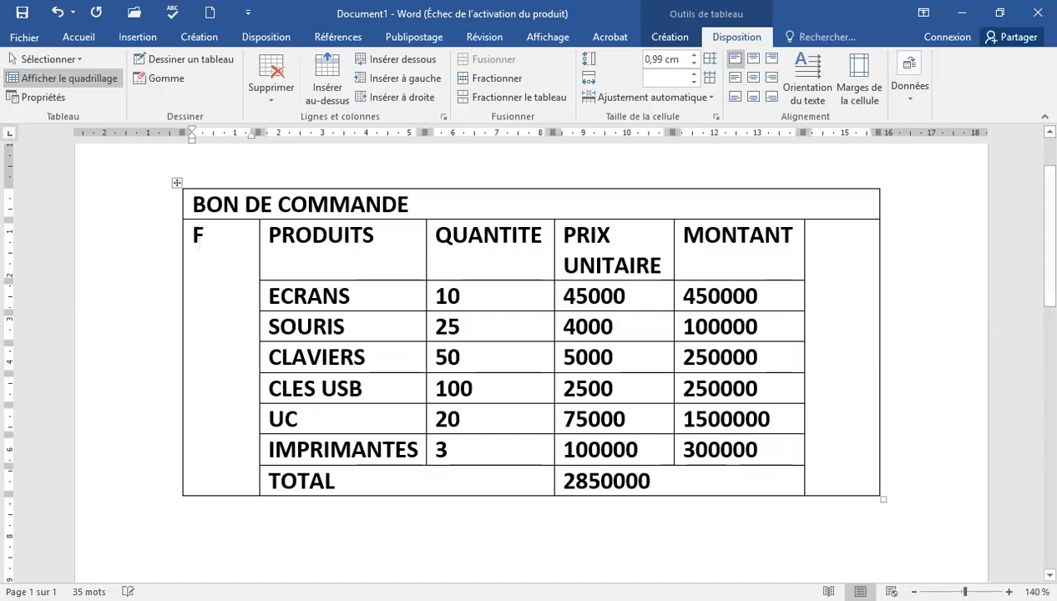
pyautogui.write('ACTURE')
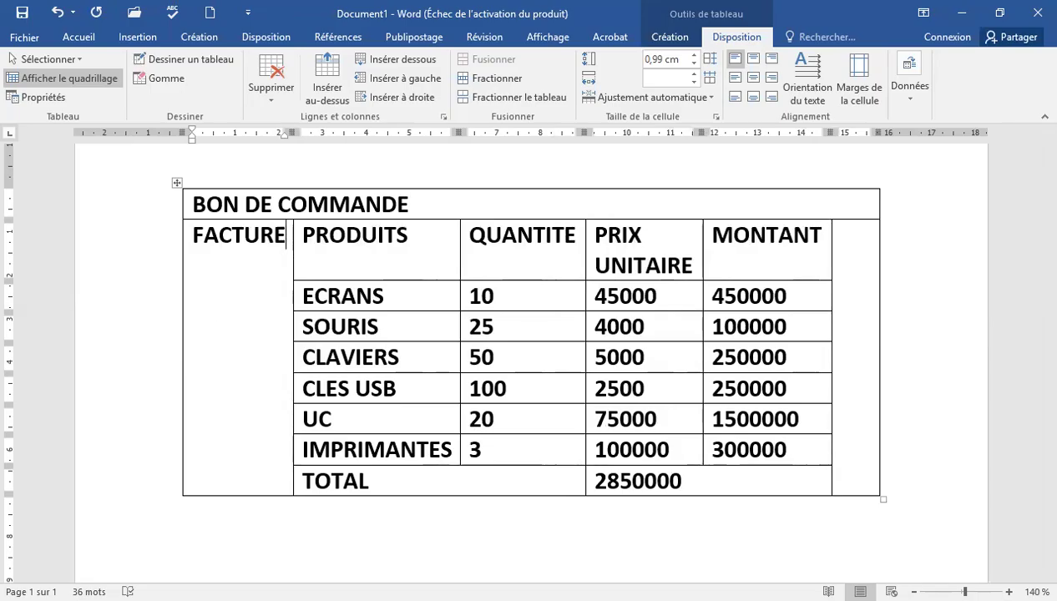
# Enter 2KS INFORMATIQUE in the tall merged cell after the MONTANT column.
pyautogui.click(860, 296)
pyautogui.write('2KS')
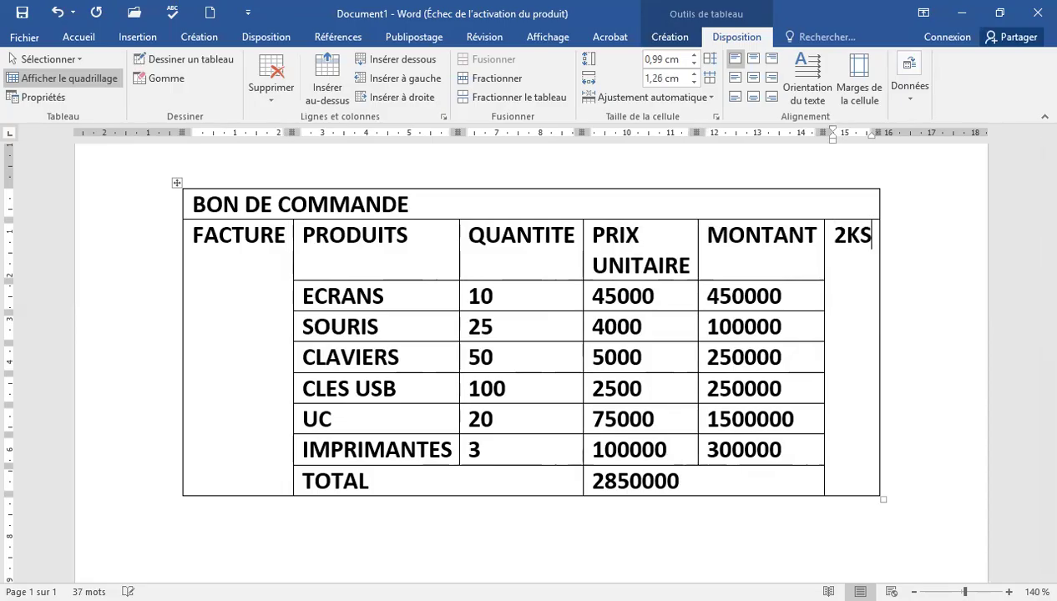
pyautogui.write(' FOR')
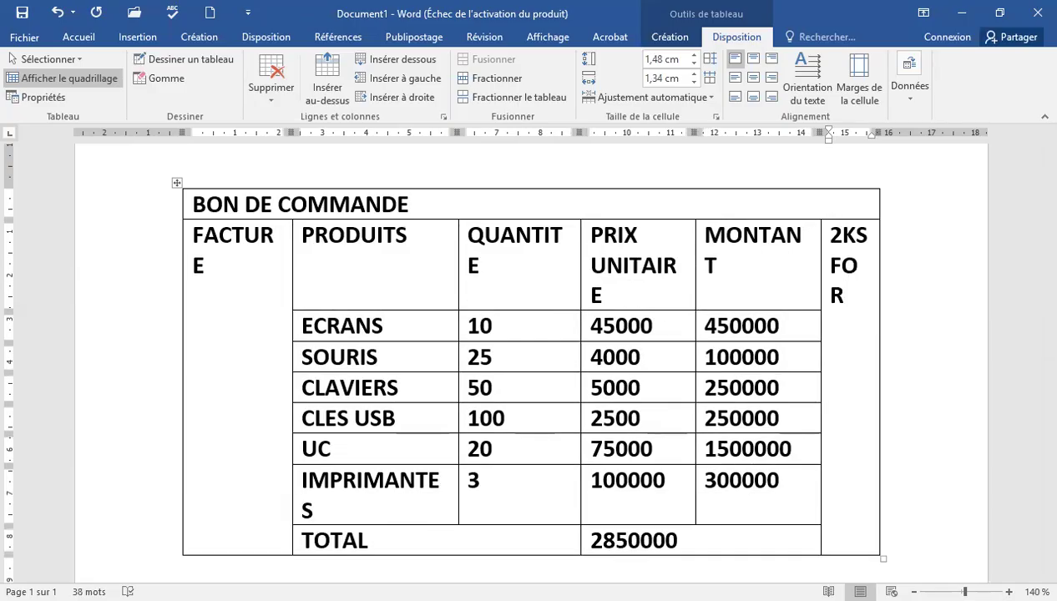
pyautogui.press('BackSpace')
pyautogui.press('BackSpace')
pyautogui.press('BackSpace')
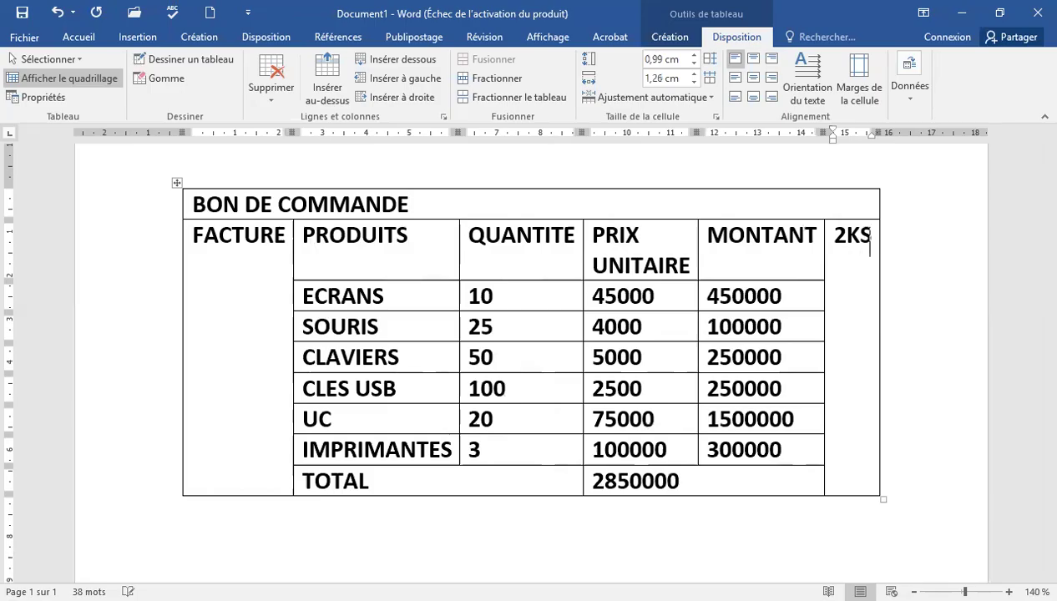
pyautogui.write('INFO')
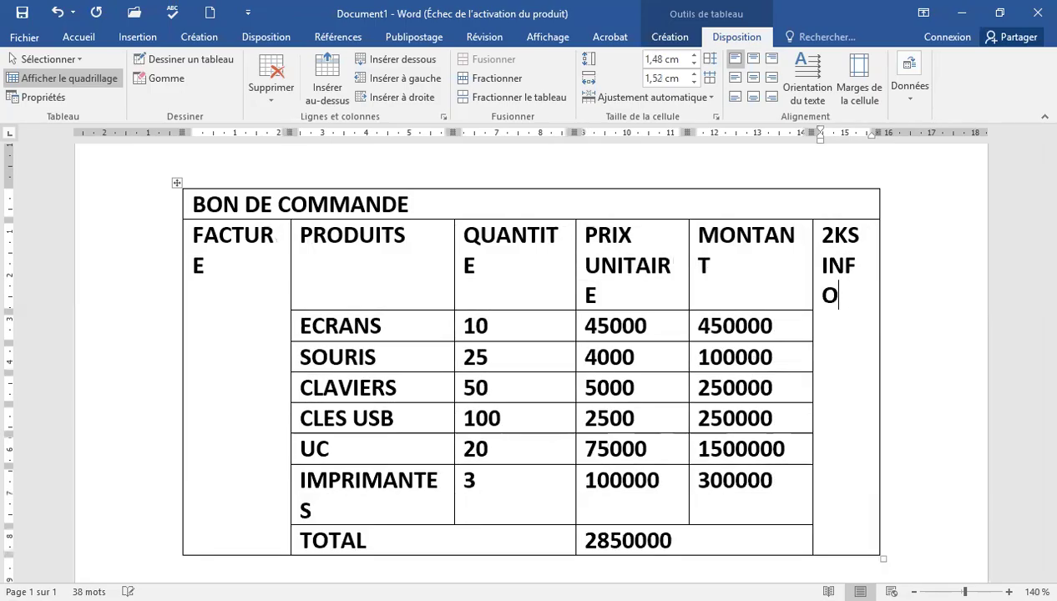
pyautogui.write('RMATIQUE')
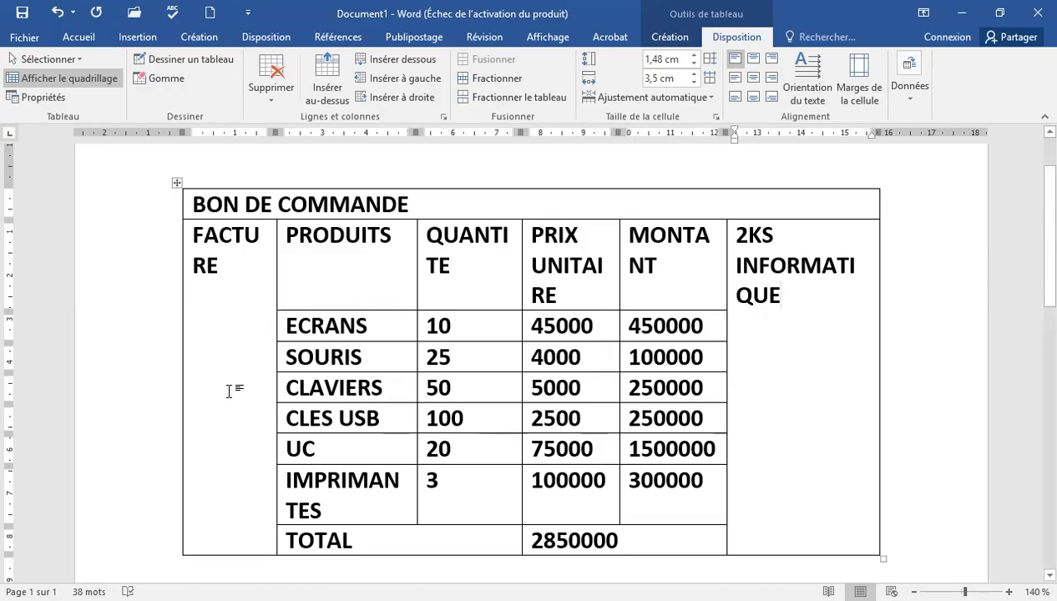
# Rotate the FACTURE text to read from bottom to top and the 2KS INFORMATIQUE text to read from top to bottom.
pyautogui.click(182, 338)
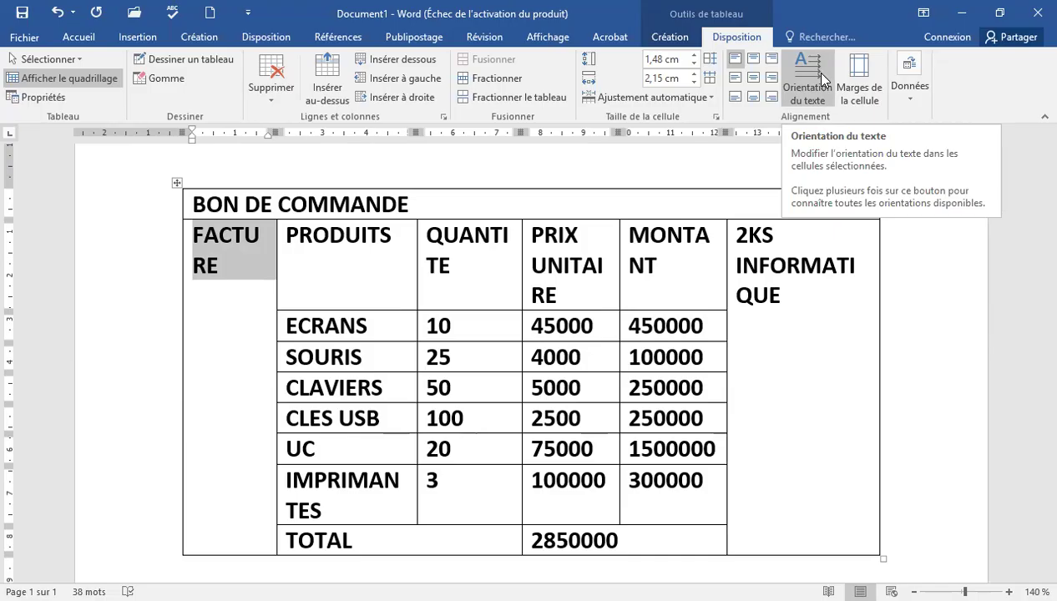
pyautogui.click(822, 79)
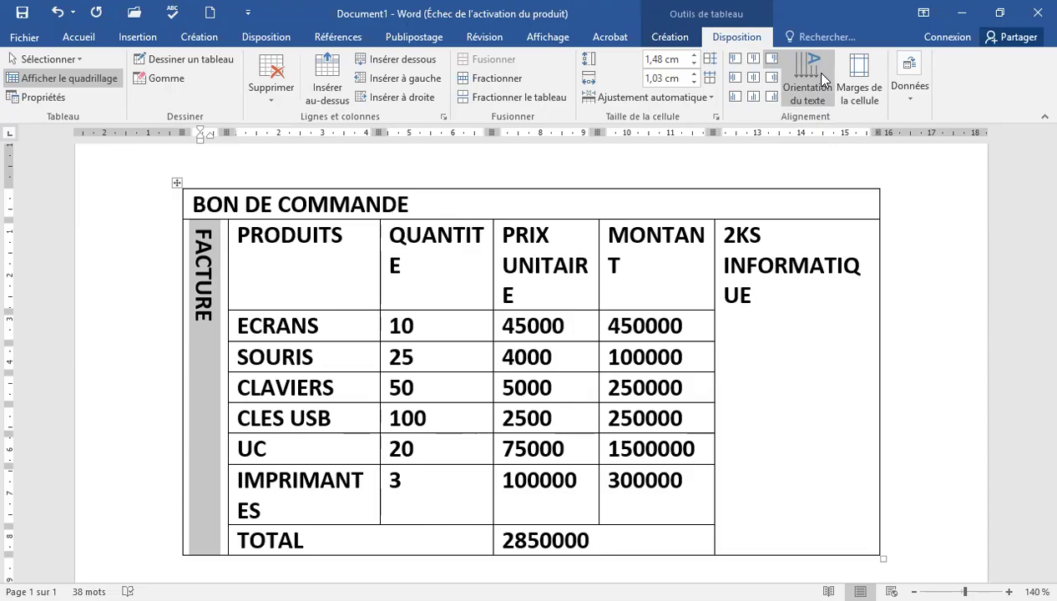
pyautogui.click(823, 80)
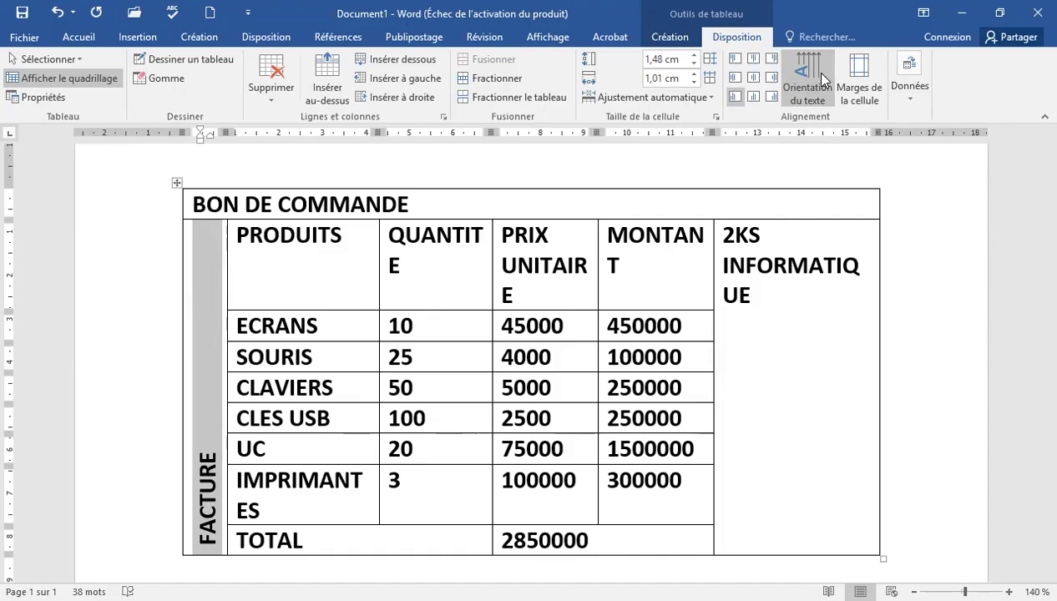
pyautogui.click(824, 79)
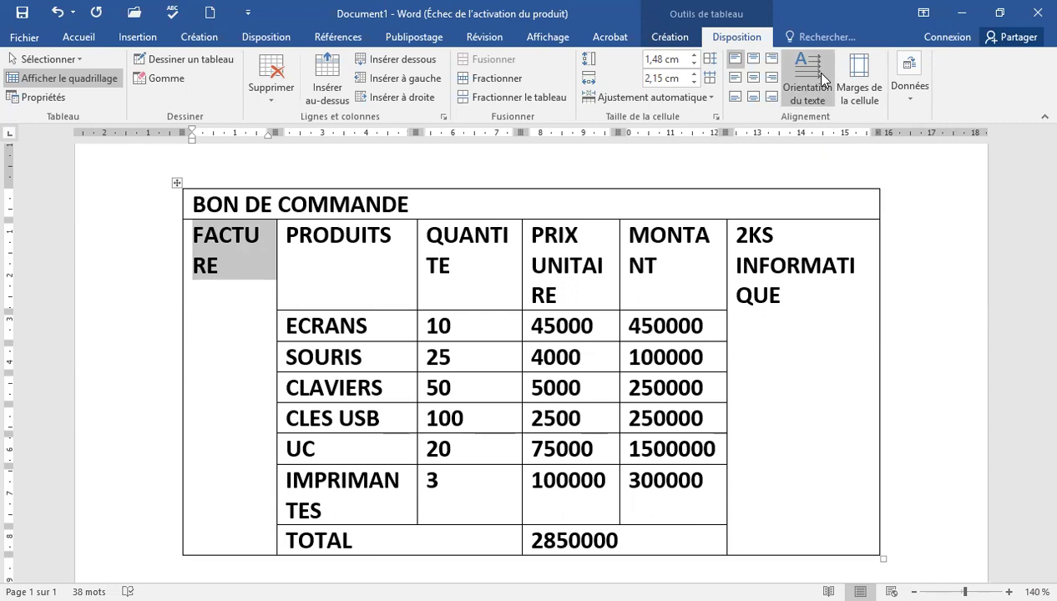
pyautogui.click(822, 75)
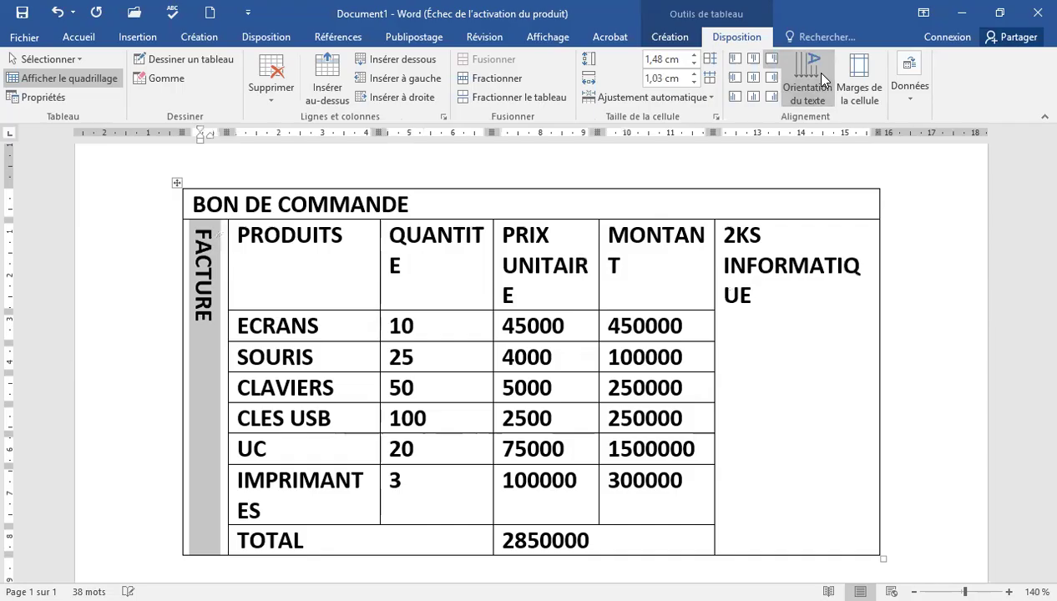
pyautogui.click(821, 75)
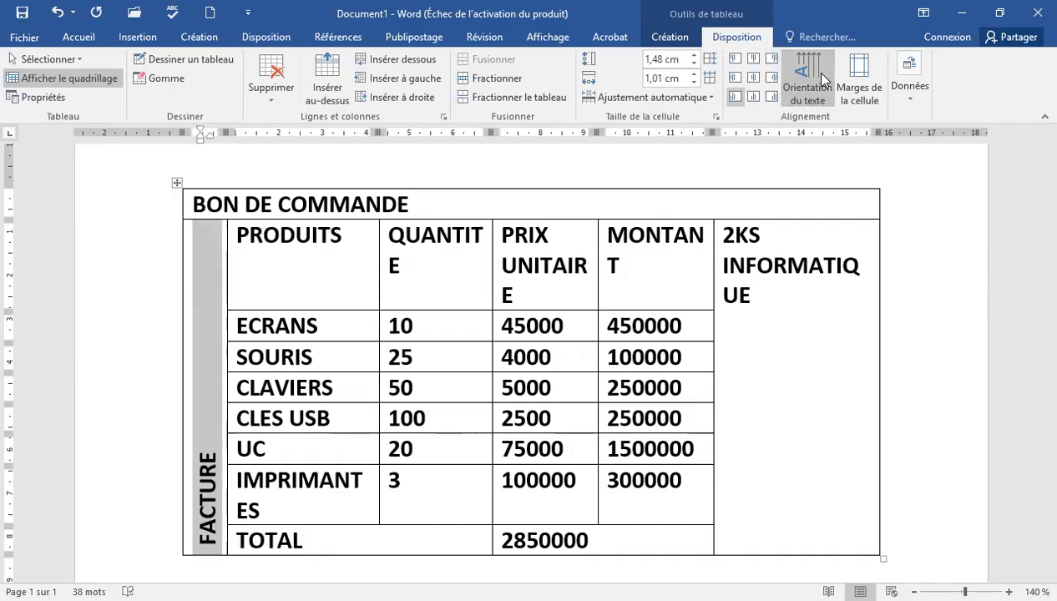
pyautogui.click(716, 286)
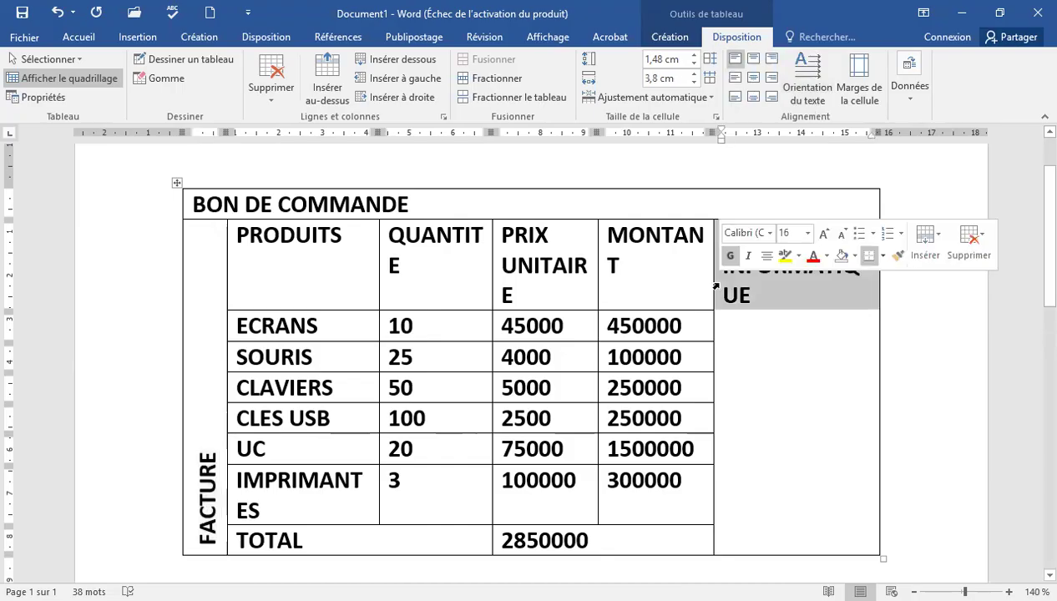
pyautogui.click(807, 84)
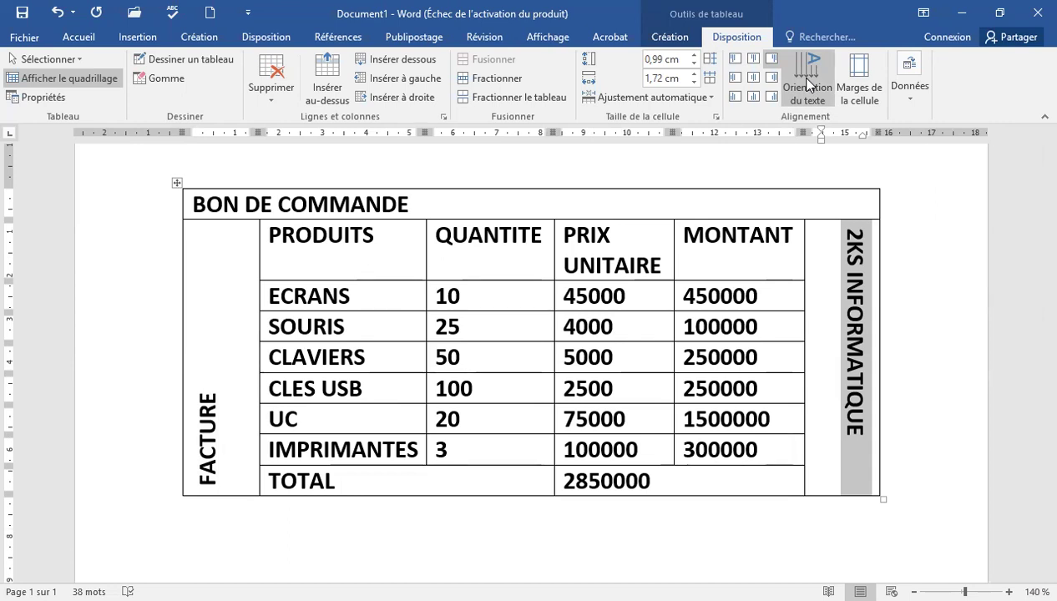
# Set the text of the whole table to font size 12 and remove its bold formatting.
pyautogui.click(175, 185)
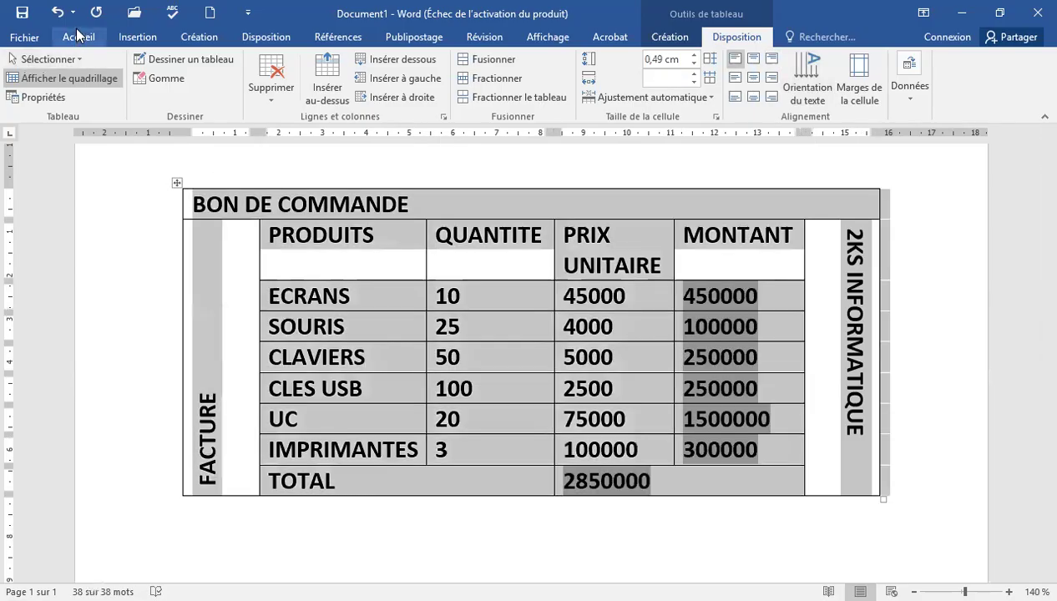
pyautogui.click(78, 35)
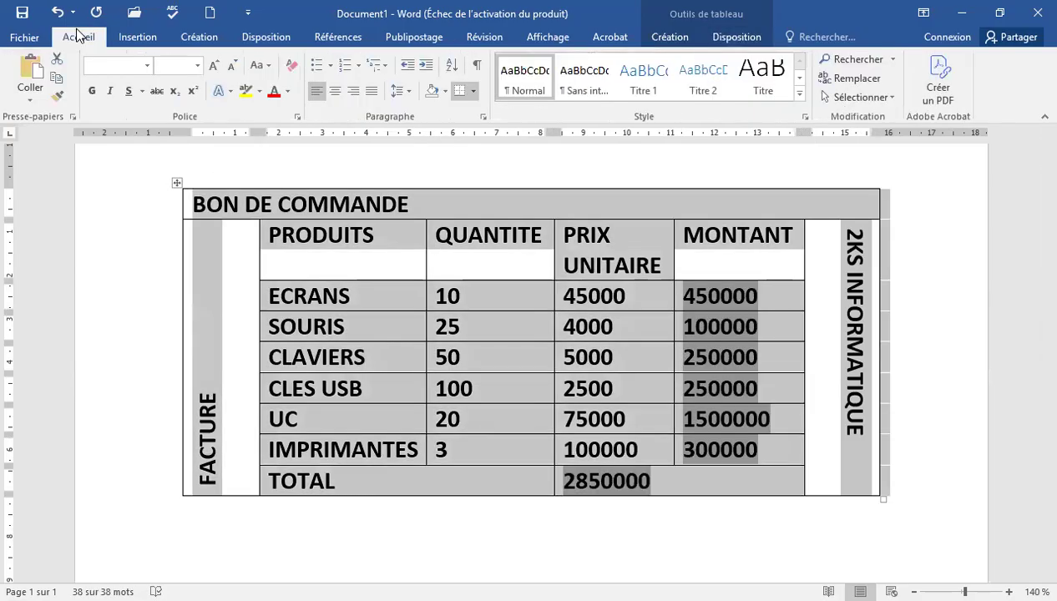
pyautogui.click(198, 68)
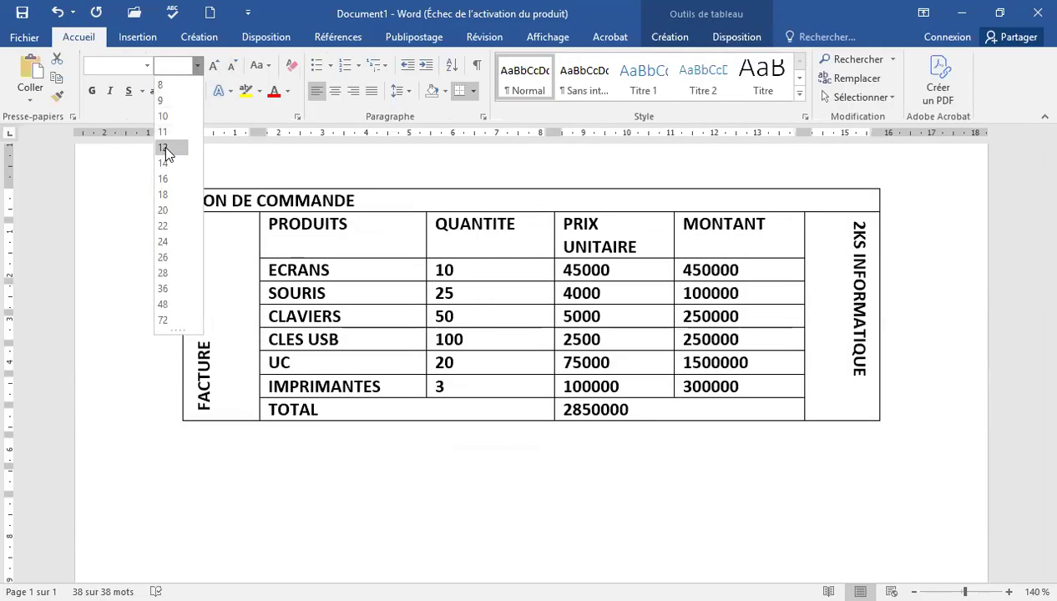
pyautogui.click(164, 147)
pyautogui.click(94, 87)
pyautogui.click(94, 87)
pyautogui.click(94, 87)
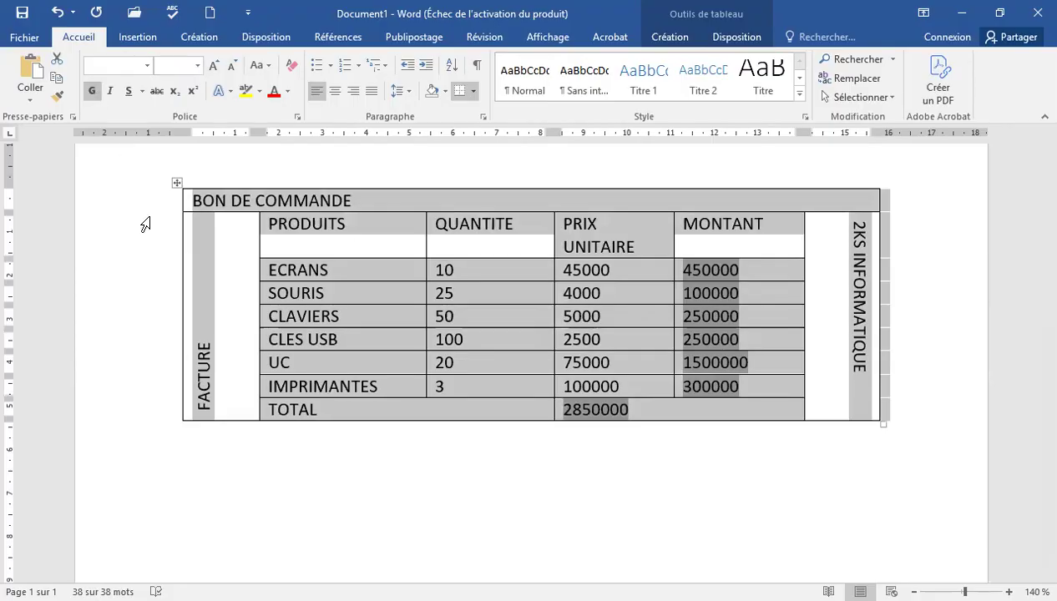
pyautogui.click(158, 314)
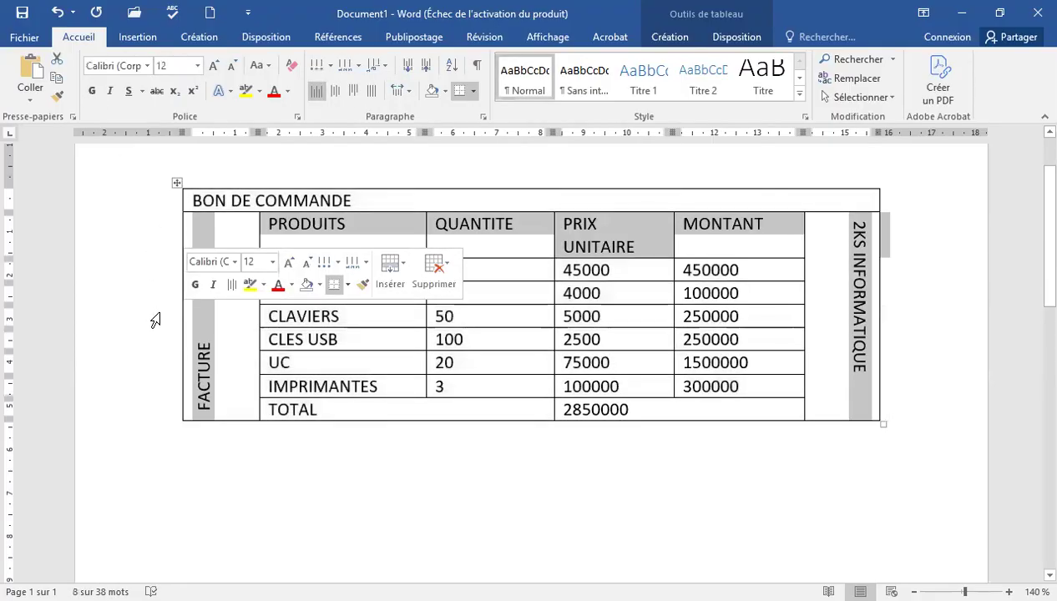
# Make the BON DE COMMANDE title bold and italic, and set its font size to 22.
pyautogui.click(367, 386)
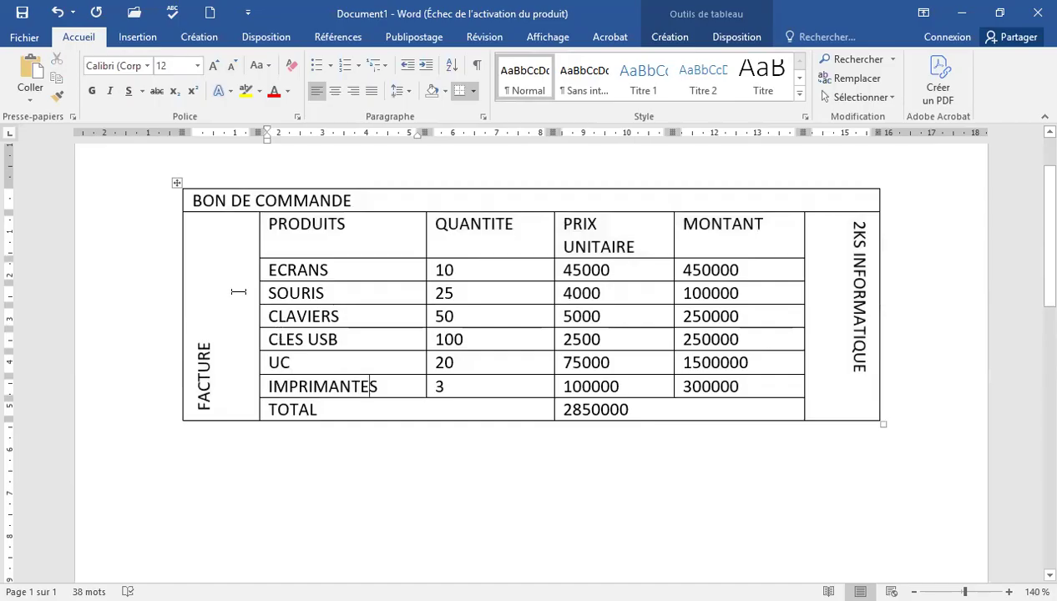
pyautogui.click(132, 206)
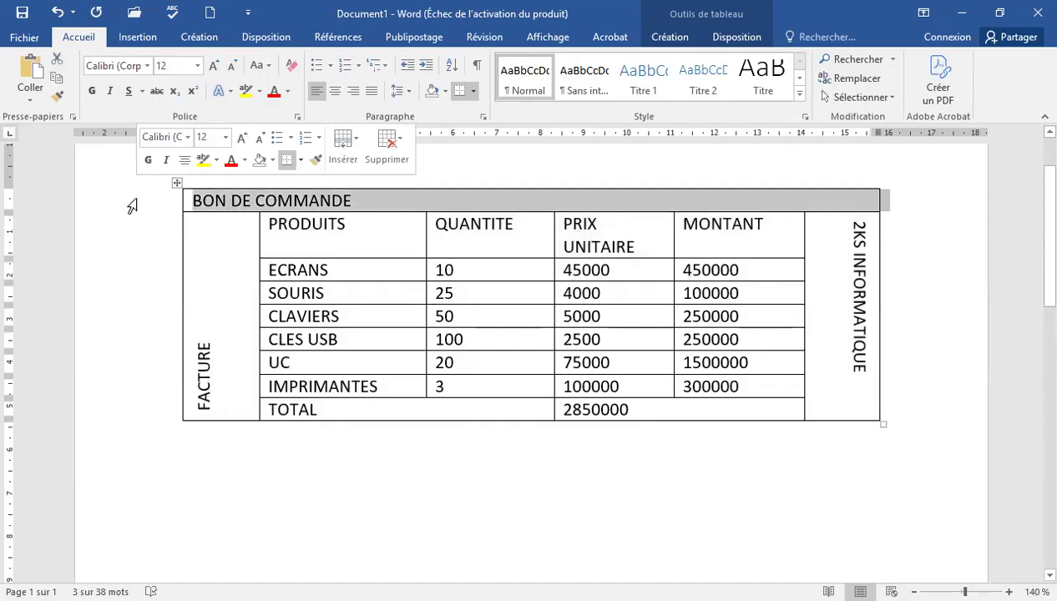
pyautogui.click(91, 91)
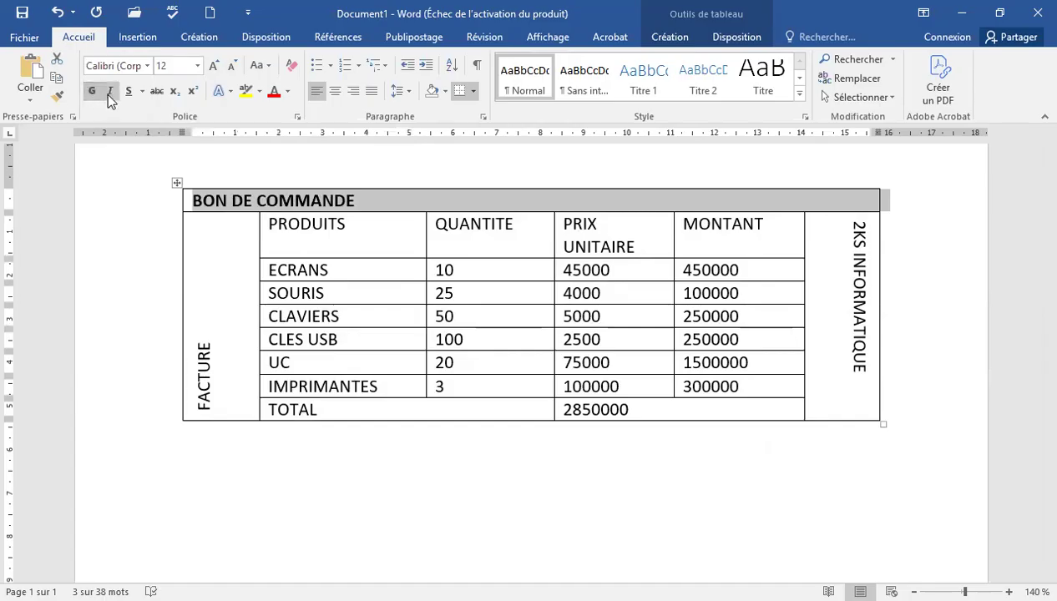
pyautogui.click(108, 92)
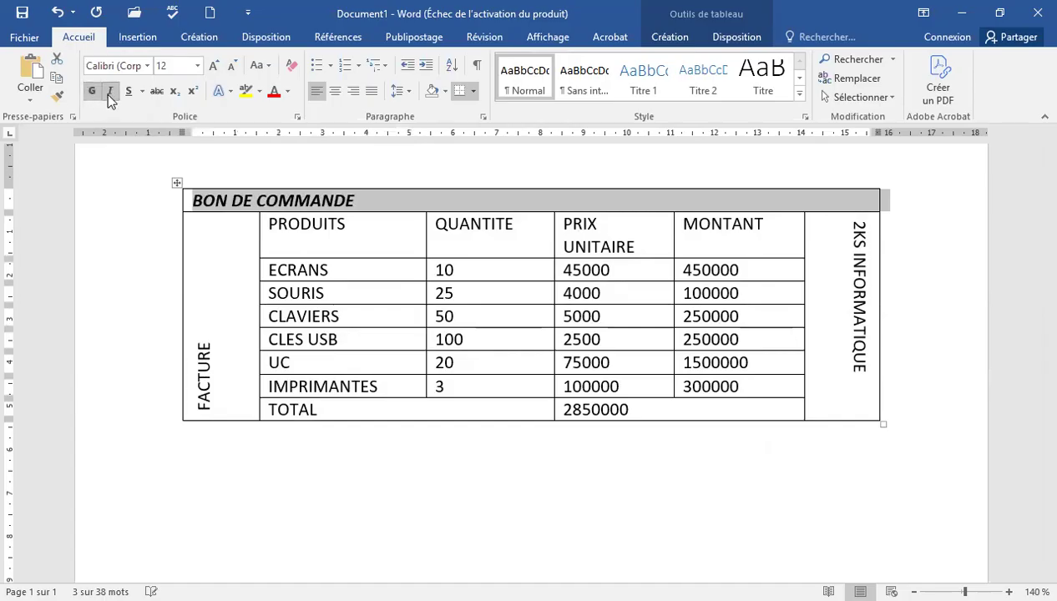
pyautogui.click(197, 70)
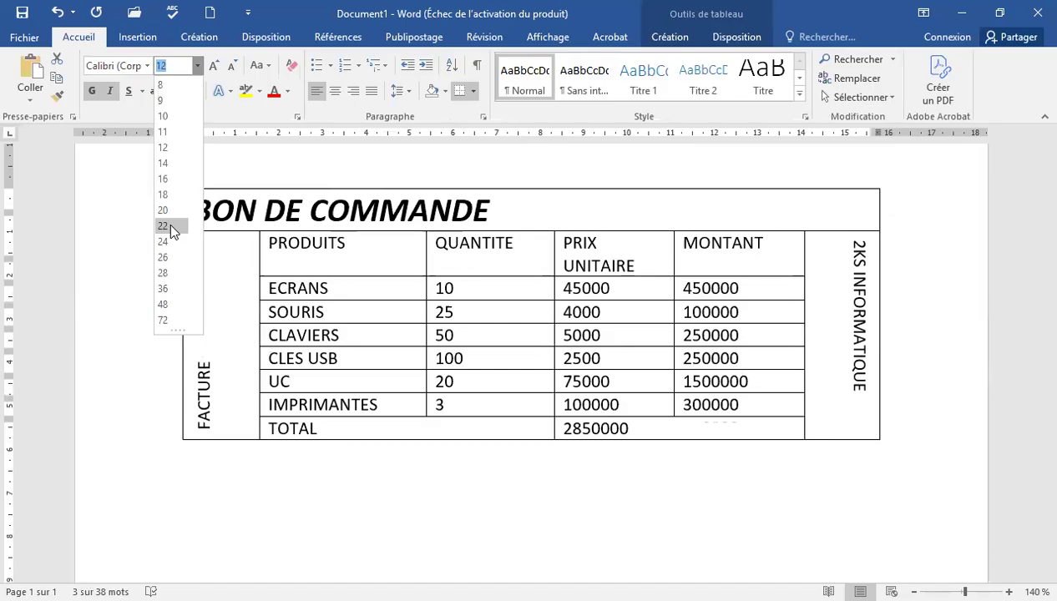
pyautogui.click(172, 227)
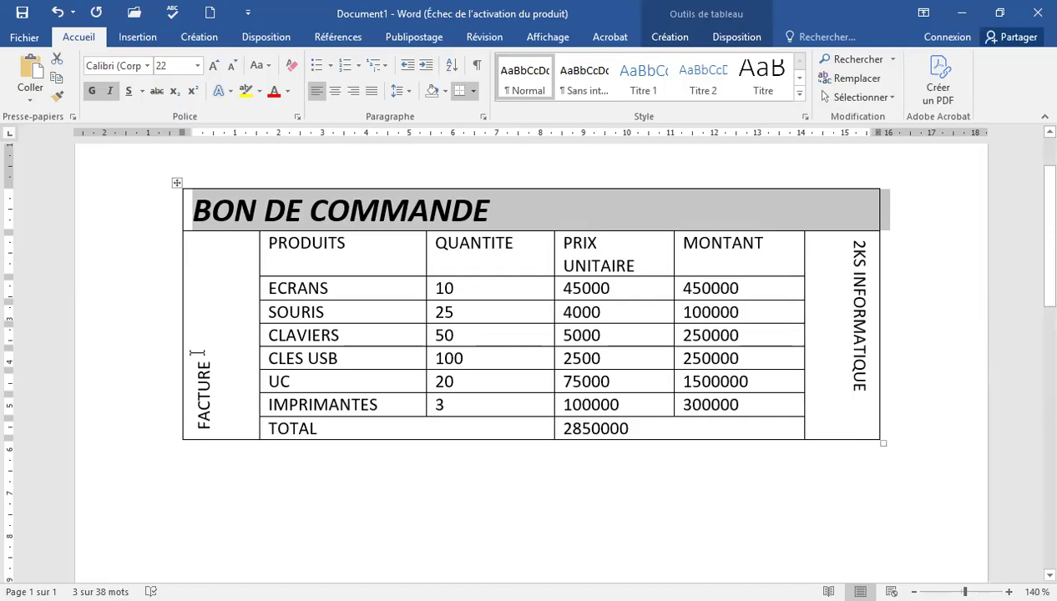
pyautogui.click(204, 248)
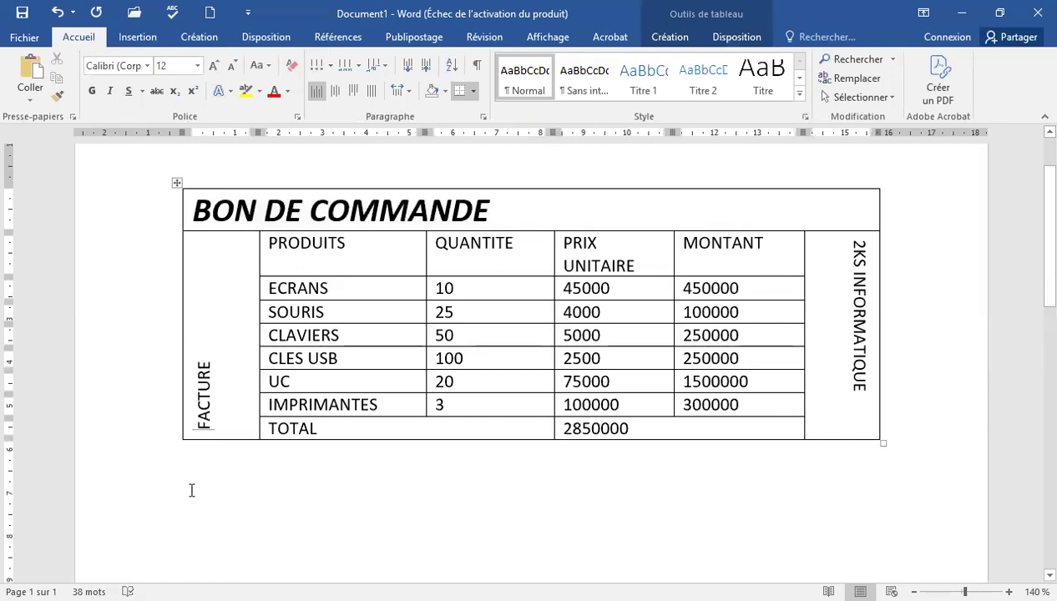
pyautogui.press('Up')
pyautogui.press('Up')
pyautogui.press('Up')
pyautogui.press('Down')
pyautogui.press('Down')
pyautogui.press('Down')
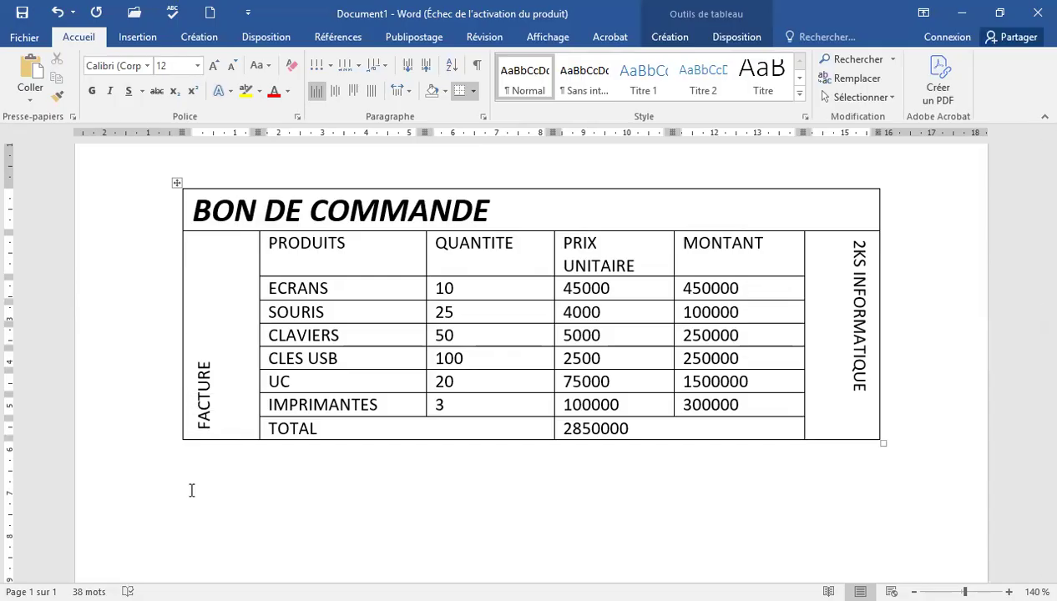
pyautogui.hotkey('shift', 'Up')
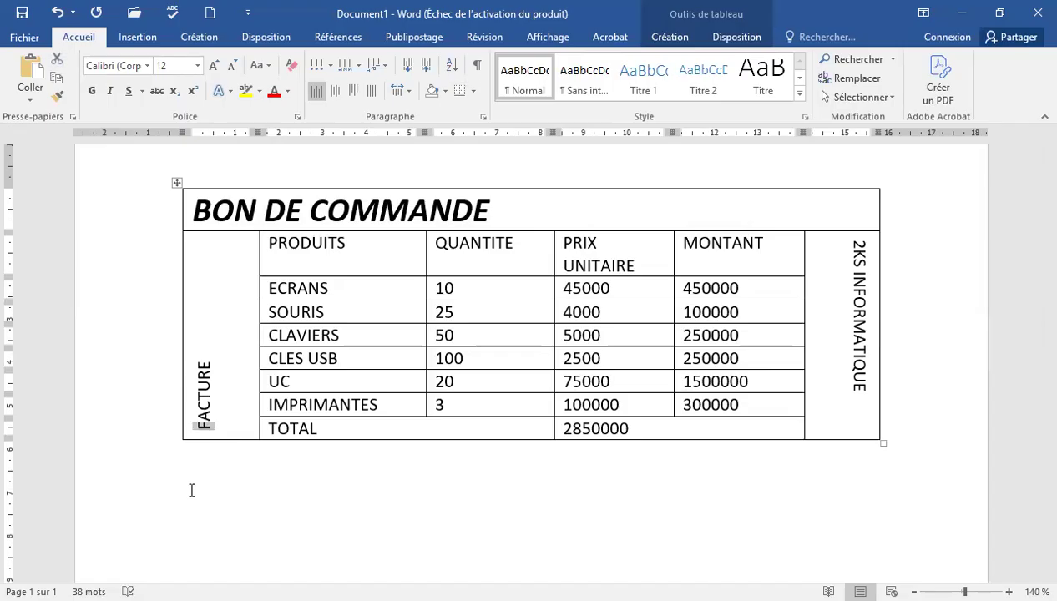
pyautogui.hotkey('shift', 'Up')
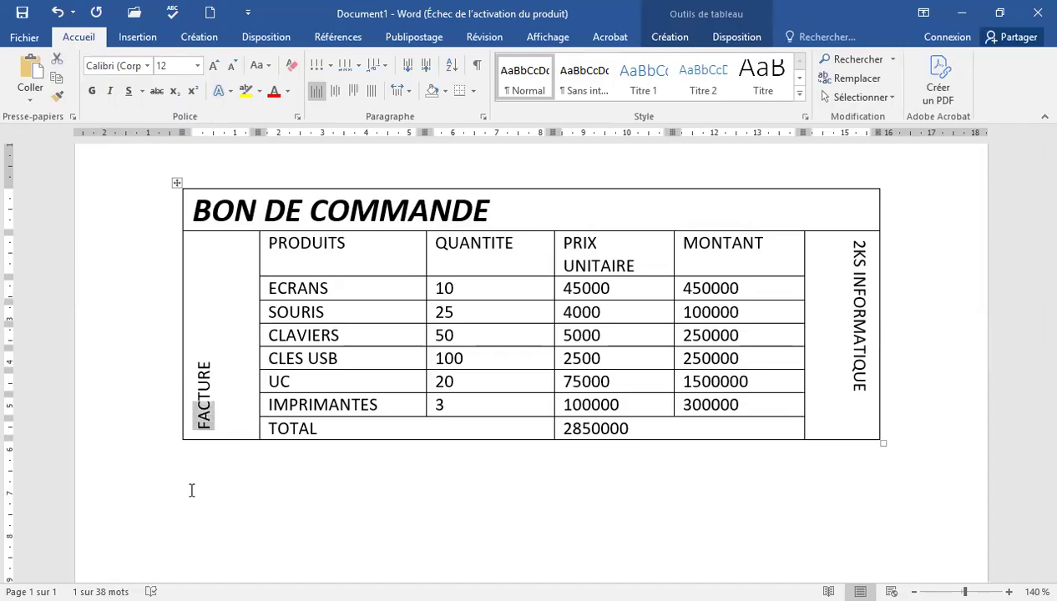
pyautogui.hotkey('shift', 'Up')
pyautogui.hotkey('shift', 'Up')
pyautogui.hotkey('shift', 'Up')
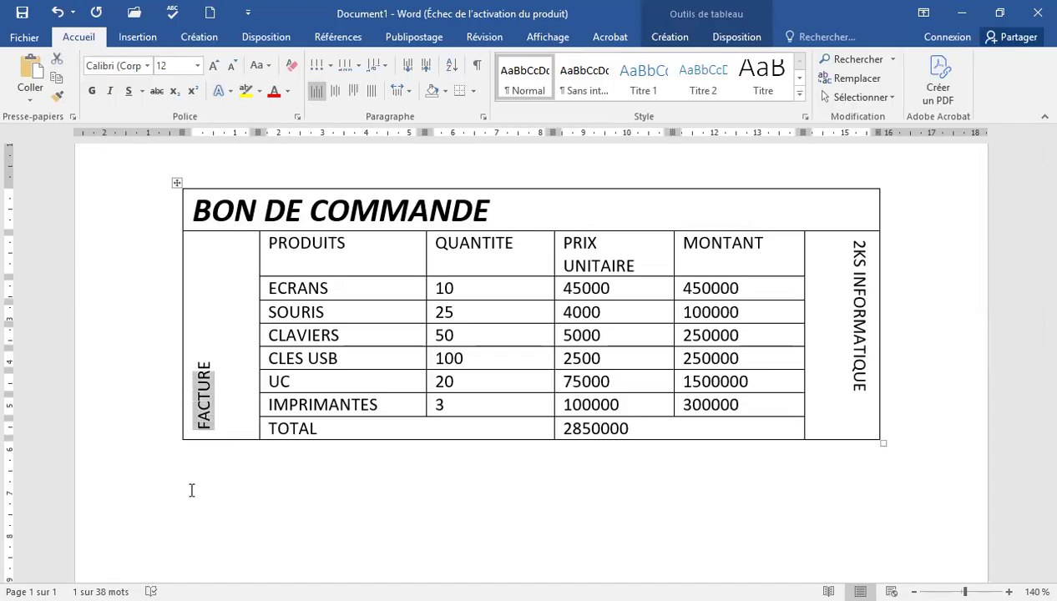
pyautogui.hotkey('shift', 'Up')
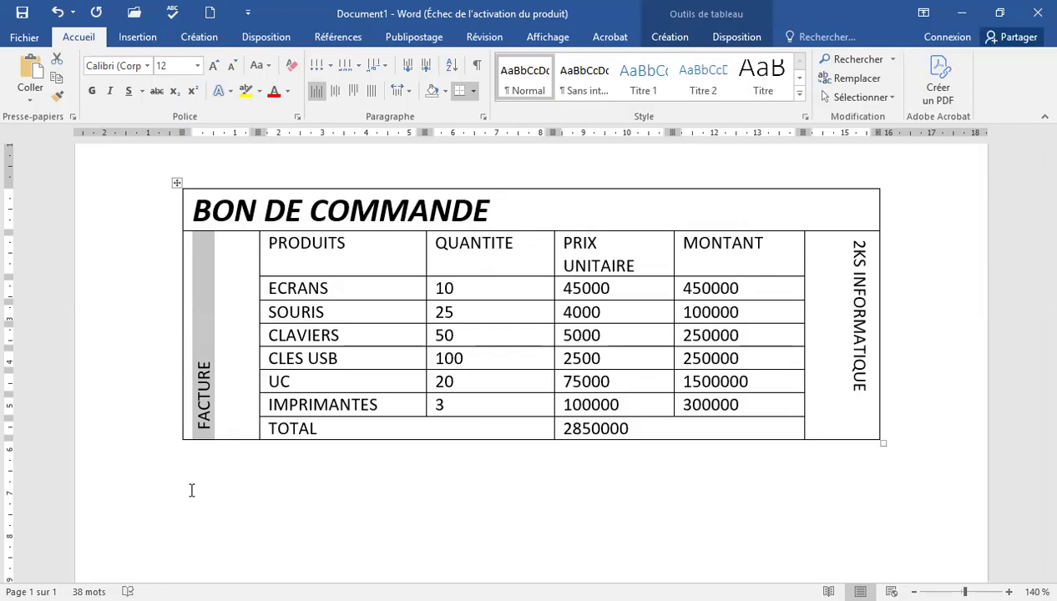
pyautogui.press('Up')
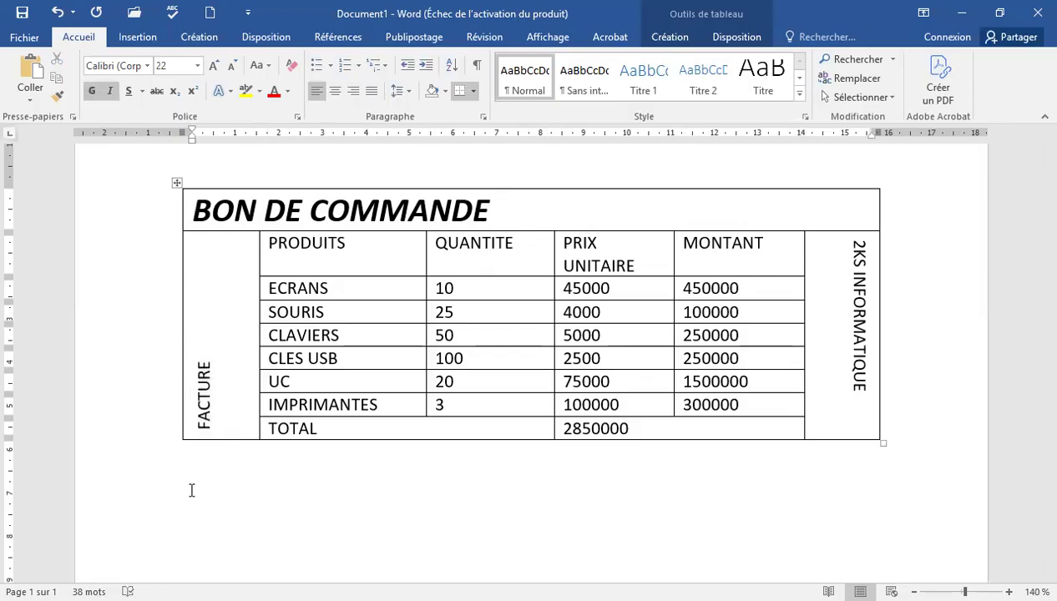
pyautogui.click(310, 359)
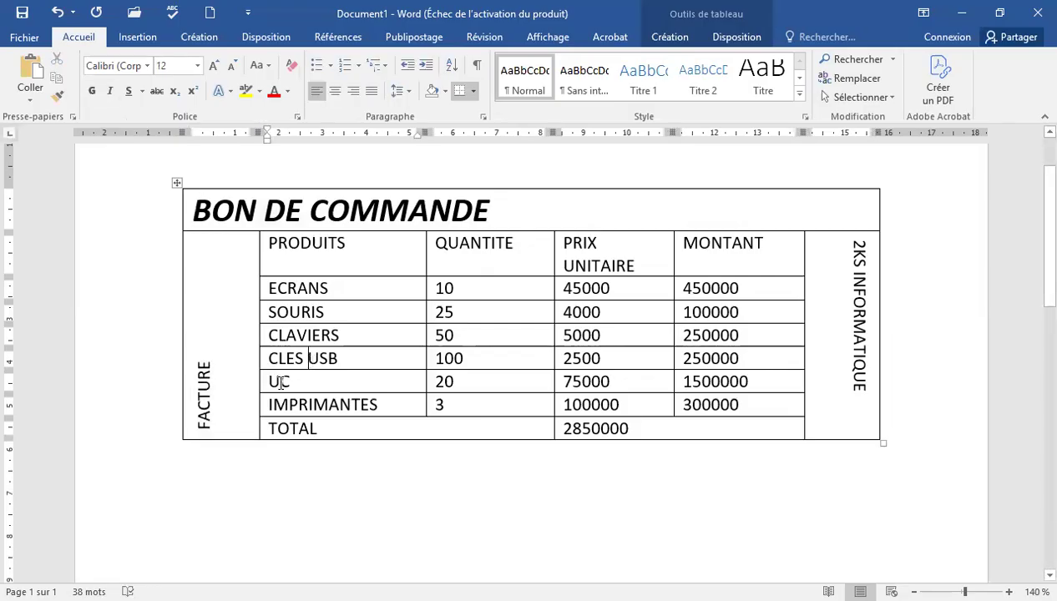
pyautogui.press('Left')
pyautogui.press('Left')
pyautogui.press('Left')
pyautogui.press('Left')
pyautogui.press('Left')
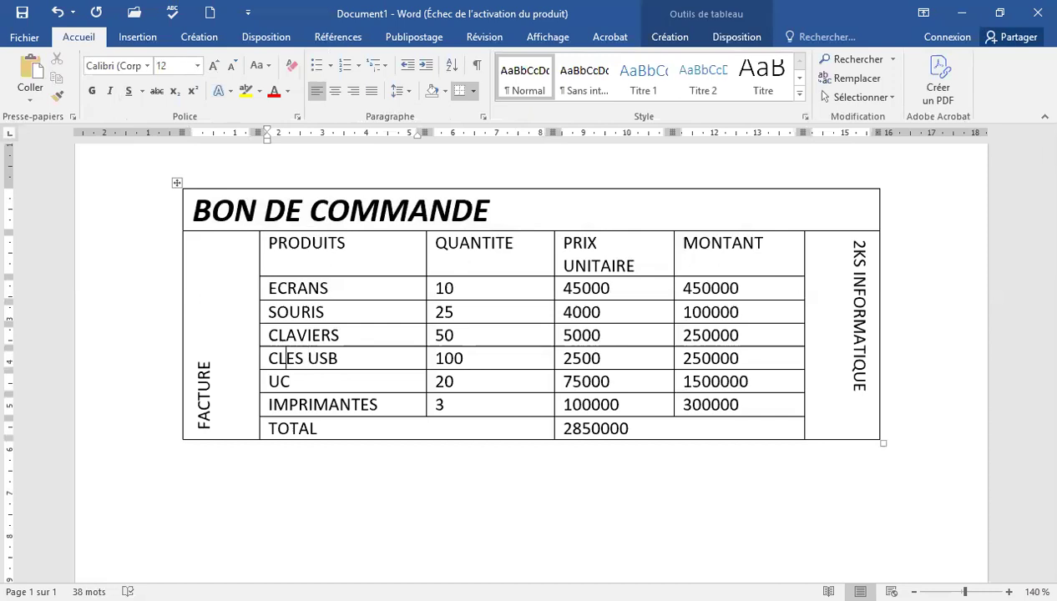
pyautogui.hotkey('shift', 'Tab')
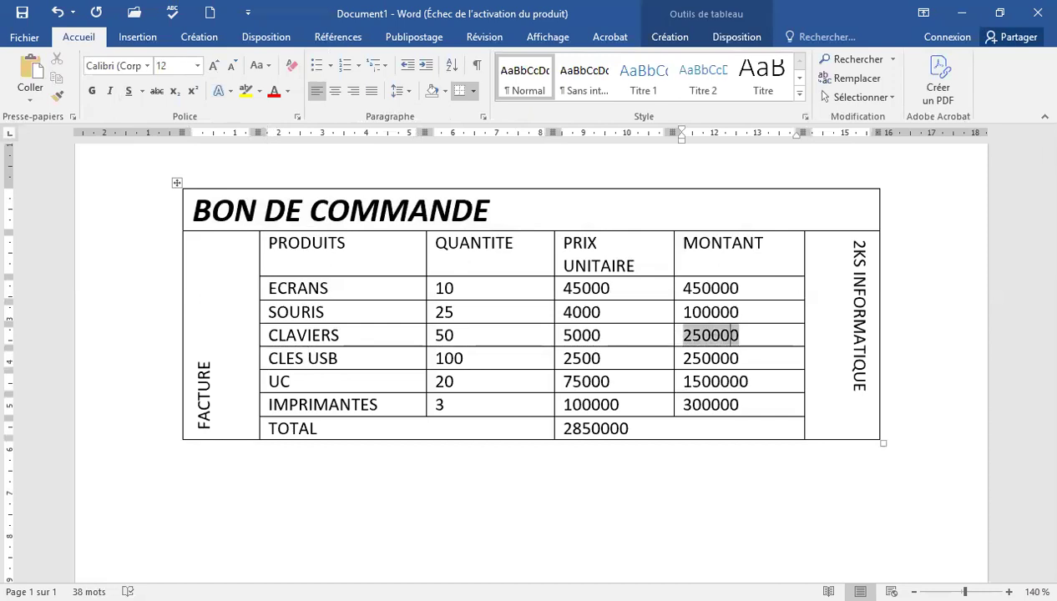
pyautogui.doubleClick(730, 398)
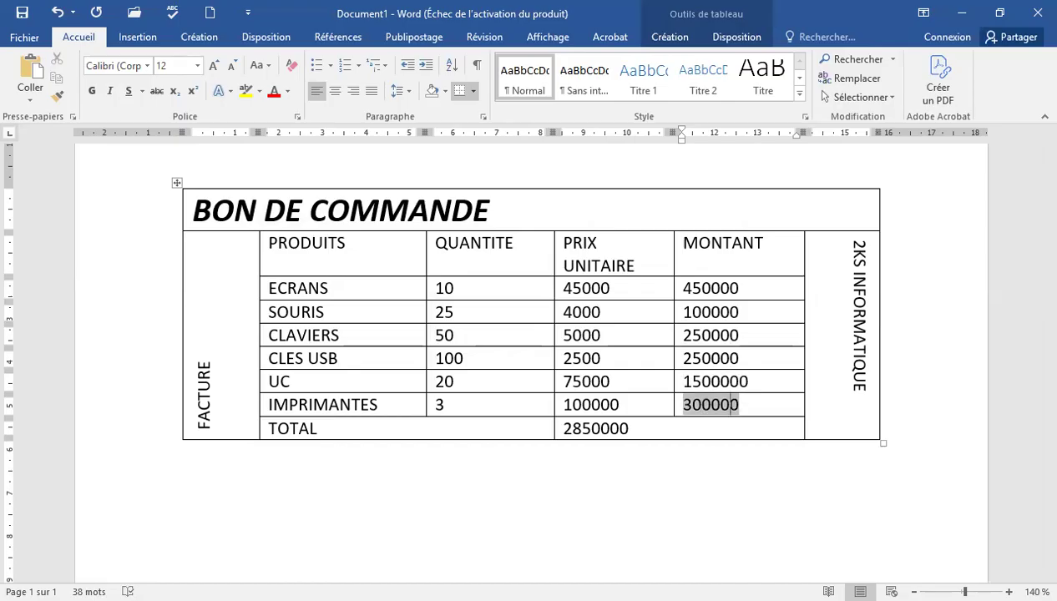
# Make the vertical FACTURE label bold and set its font size to 20.
pyautogui.click(213, 281)
pyautogui.press('Down')
pyautogui.press('Down')
pyautogui.press('Down')
pyautogui.press('Down')
pyautogui.press('Down')
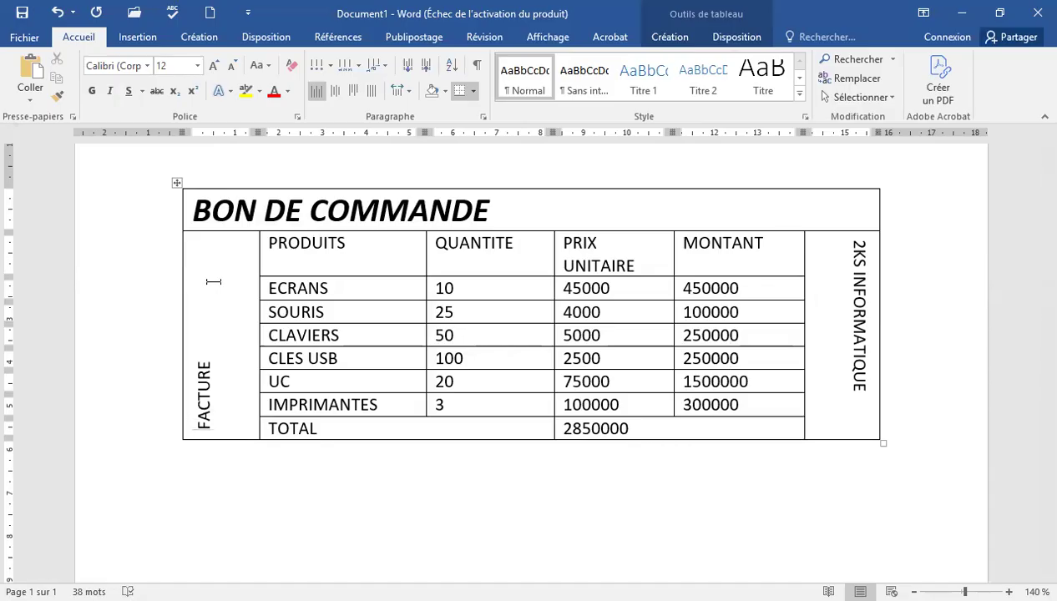
pyautogui.hotkey('shift', 'Up')
pyautogui.hotkey('shift', 'Up')
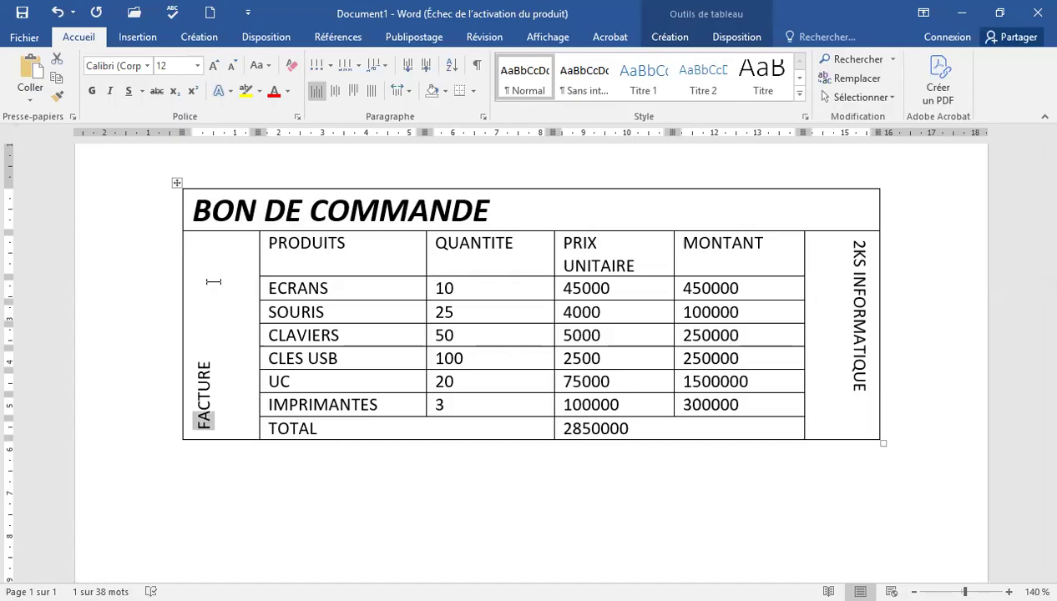
pyautogui.hotkey('shift', 'Up')
pyautogui.hotkey('shift', 'Up')
pyautogui.hotkey('shift', 'Up')
pyautogui.hotkey('shift', 'Up')
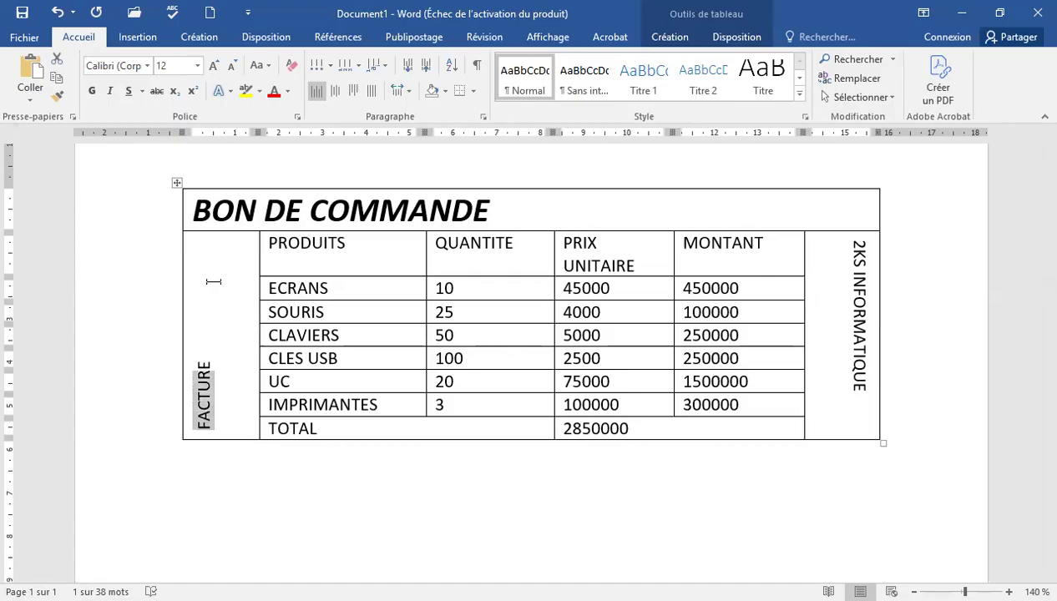
pyautogui.hotkey('shift', 'Up')
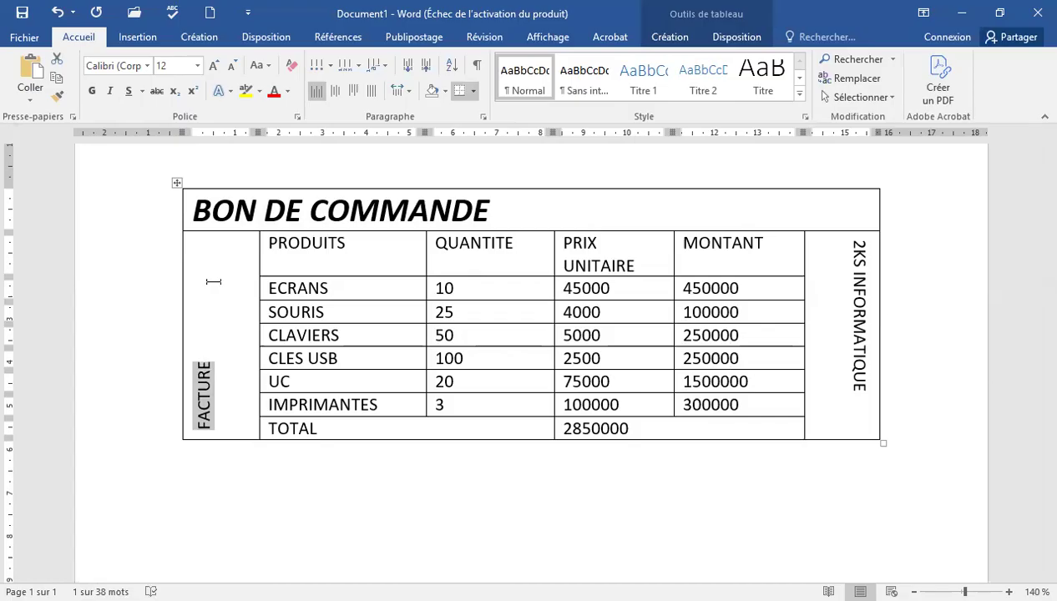
pyautogui.hotkey('shift', 'Up')
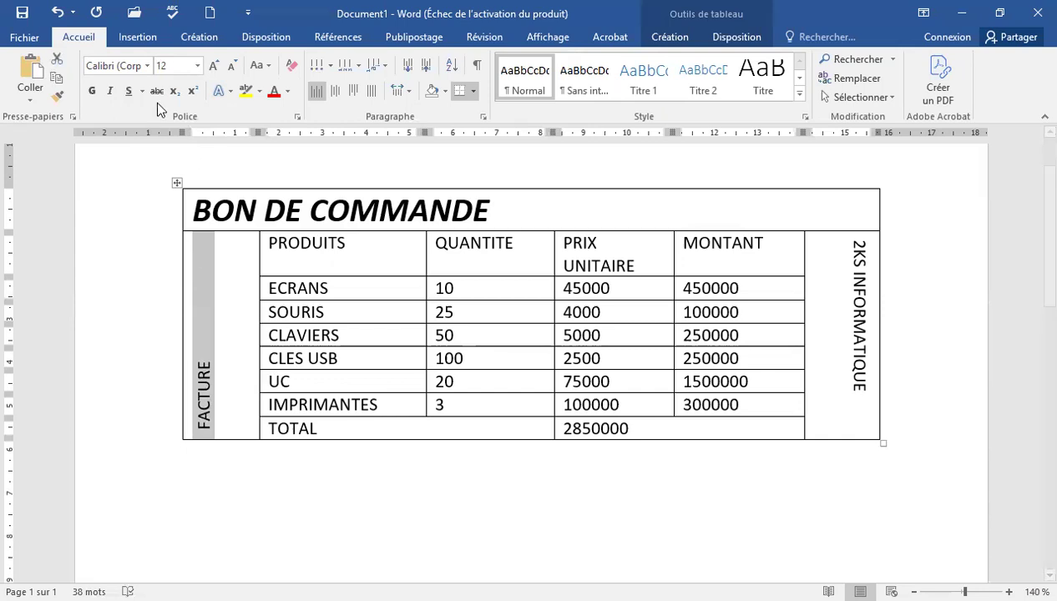
pyautogui.click(94, 92)
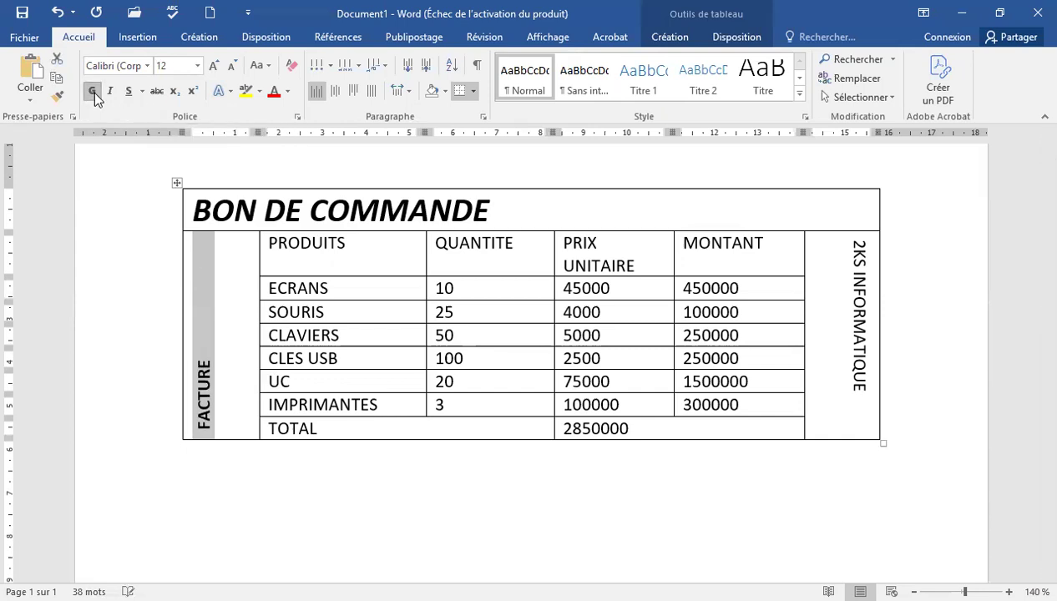
pyautogui.click(198, 67)
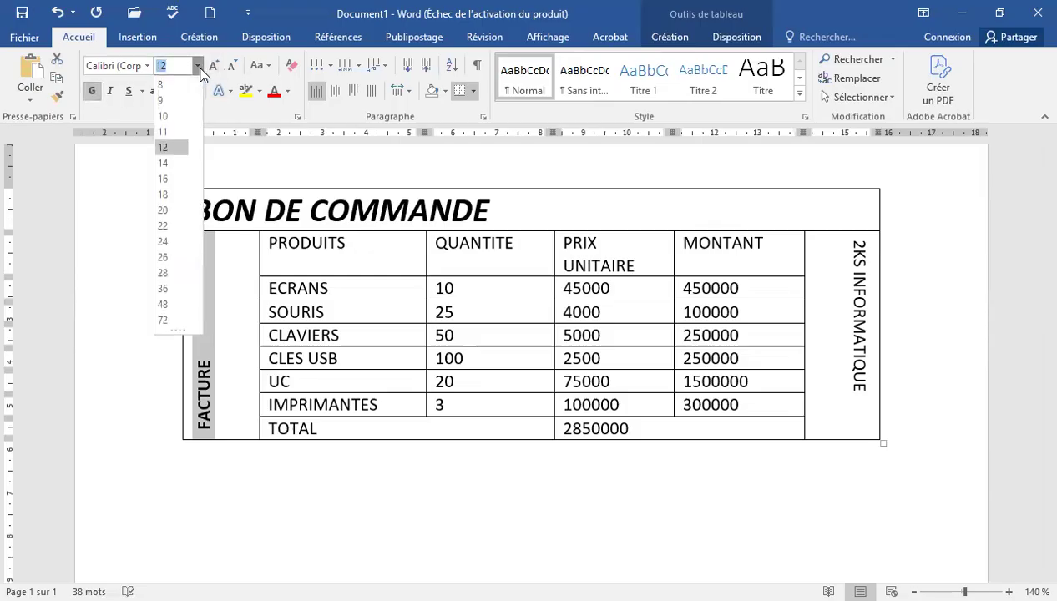
pyautogui.click(164, 211)
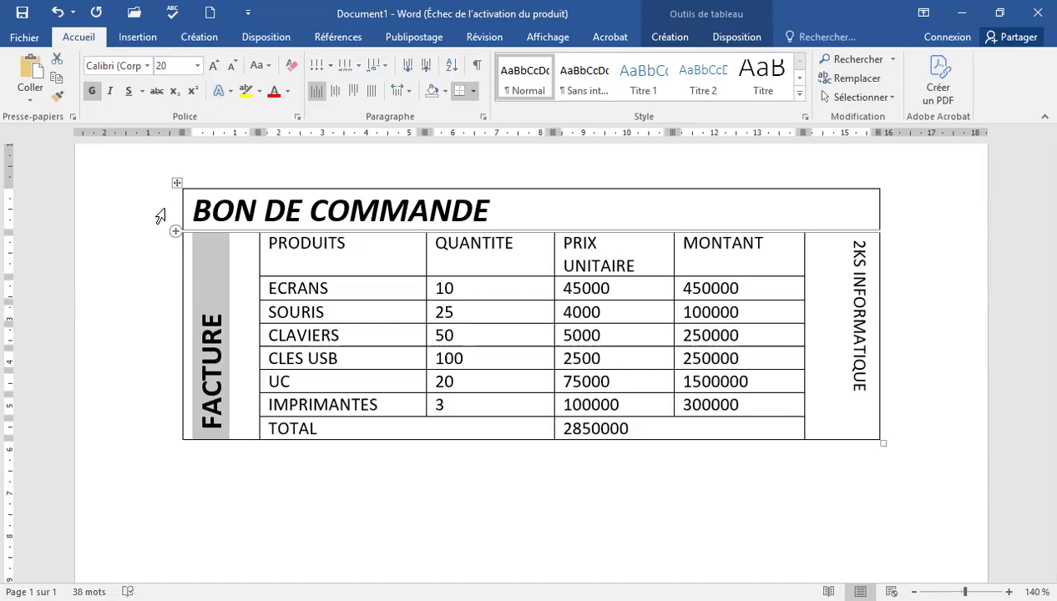
# Set the vertical 2KS INFORMATIQUE label to font size 16 and make it bold.
pyautogui.click(860, 243)
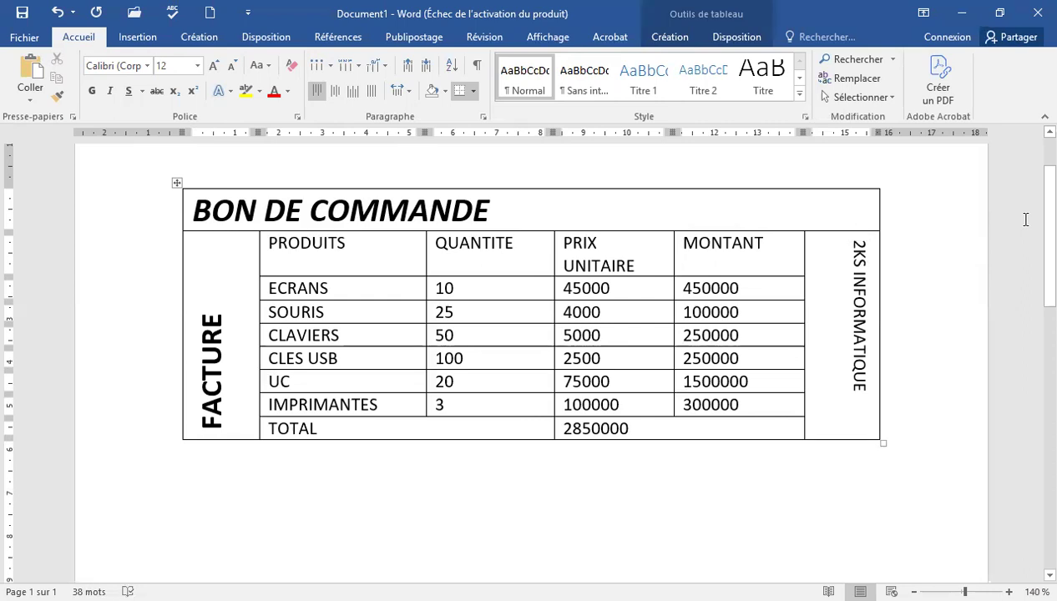
pyautogui.hotkey('shift', 'Down')
pyautogui.hotkey('shift', 'Down')
pyautogui.hotkey('shift', 'Down')
pyautogui.hotkey('shift', 'Down')
pyautogui.hotkey('shift', 'Down')
pyautogui.hotkey('shift', 'Down')
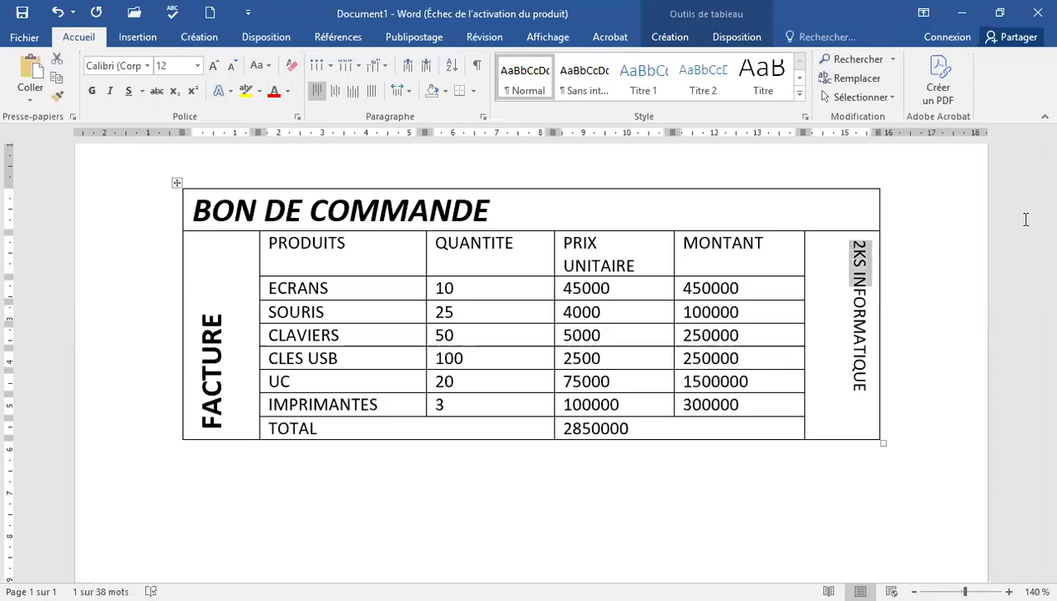
pyautogui.hotkey('shift', 'Down')
pyautogui.hotkey('shift', 'Down')
pyautogui.hotkey('shift', 'Down')
pyautogui.hotkey('shift', 'Down')
pyautogui.hotkey('shift', 'Down')
pyautogui.hotkey('shift', 'Down')
pyautogui.hotkey('shift', 'Down')
pyautogui.hotkey('shift', 'Down')
pyautogui.hotkey('shift', 'Down')
pyautogui.hotkey('shift', 'Down')
pyautogui.hotkey('shift', 'Down')
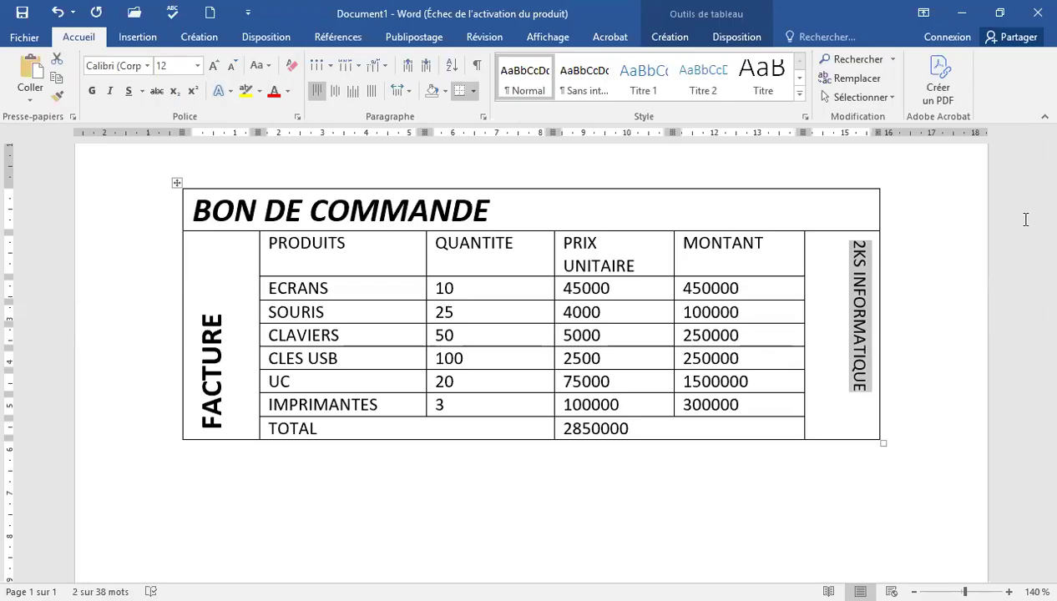
pyautogui.hotkey('shift', 'Down')
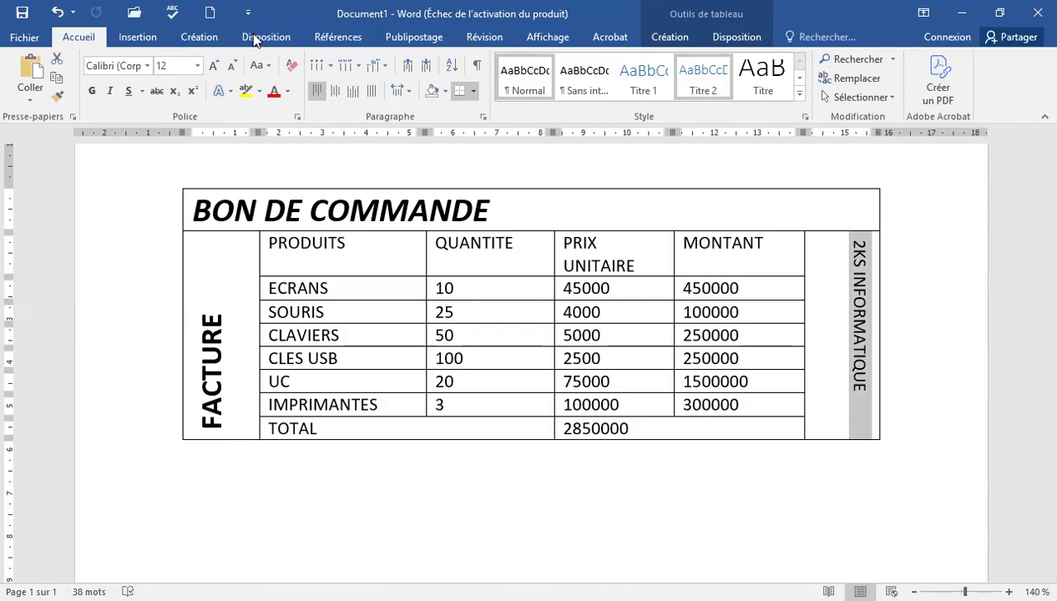
pyautogui.click(197, 69)
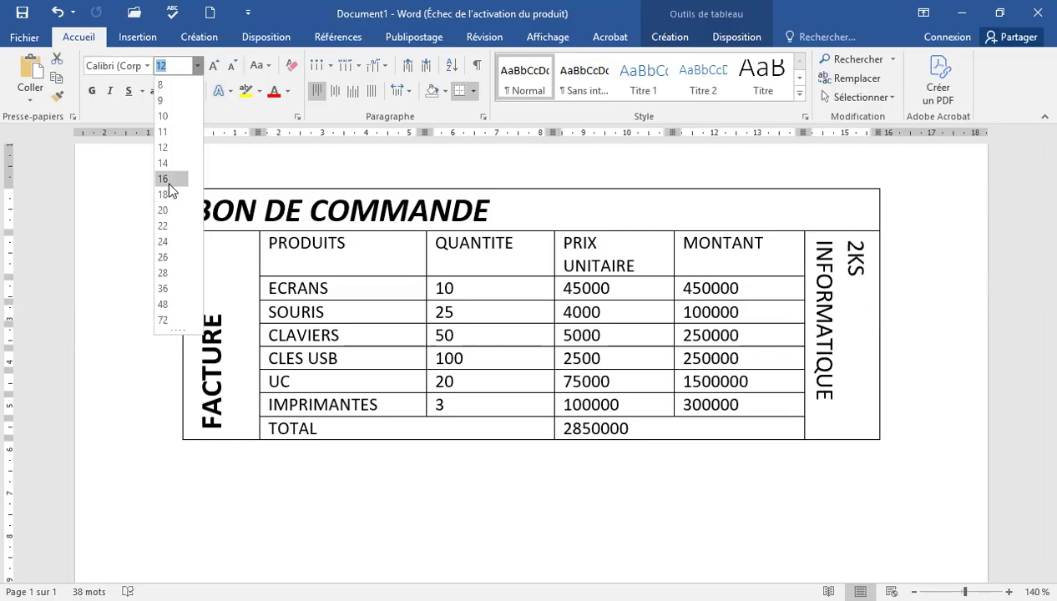
pyautogui.click(167, 182)
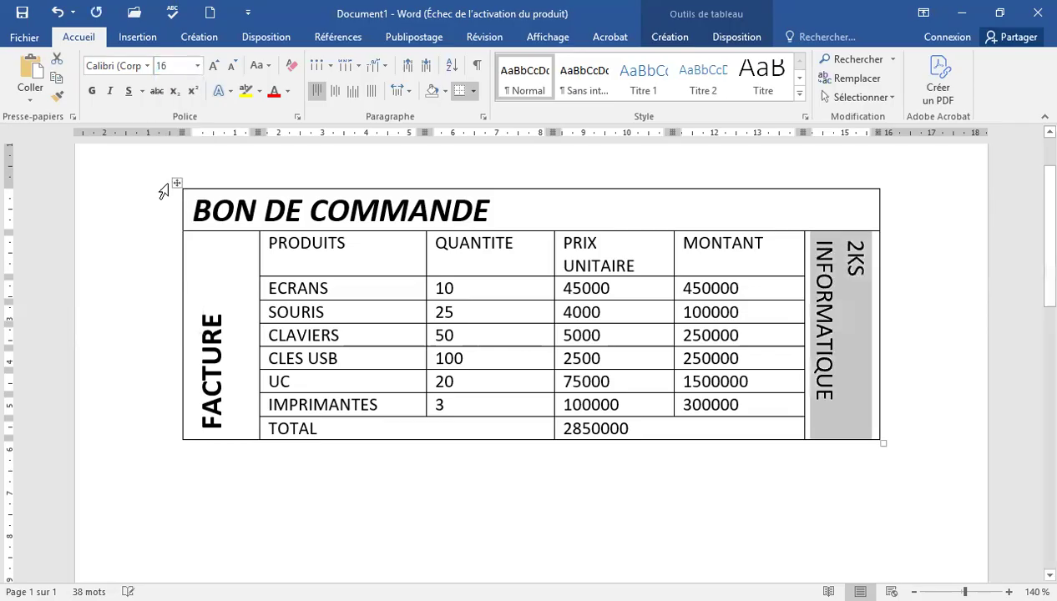
pyautogui.click(95, 89)
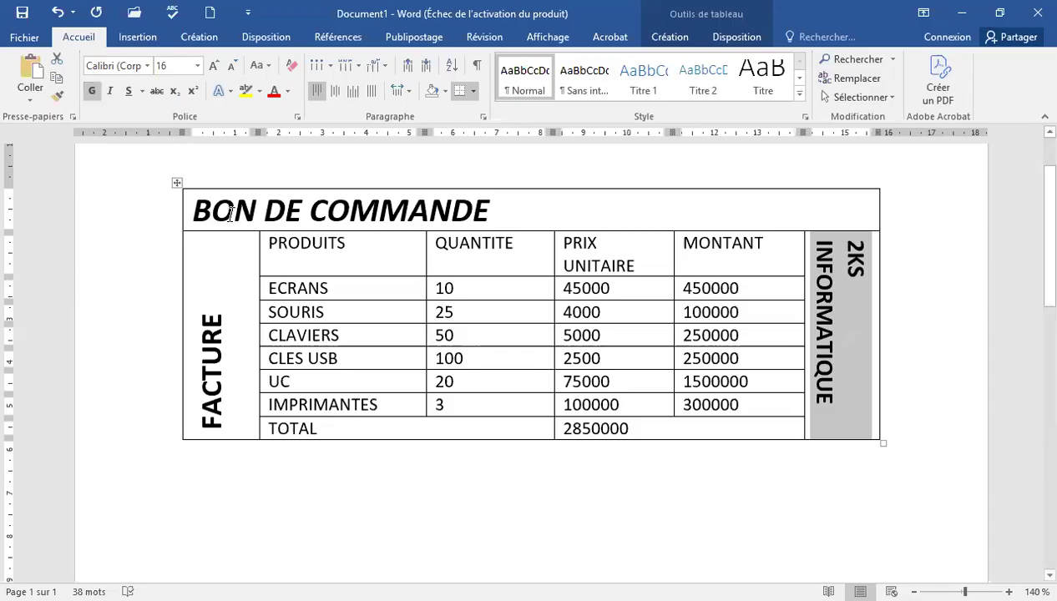
# Make the TOTAL row, including its amount, bold and set its font size to 14.
pyautogui.click(325, 429)
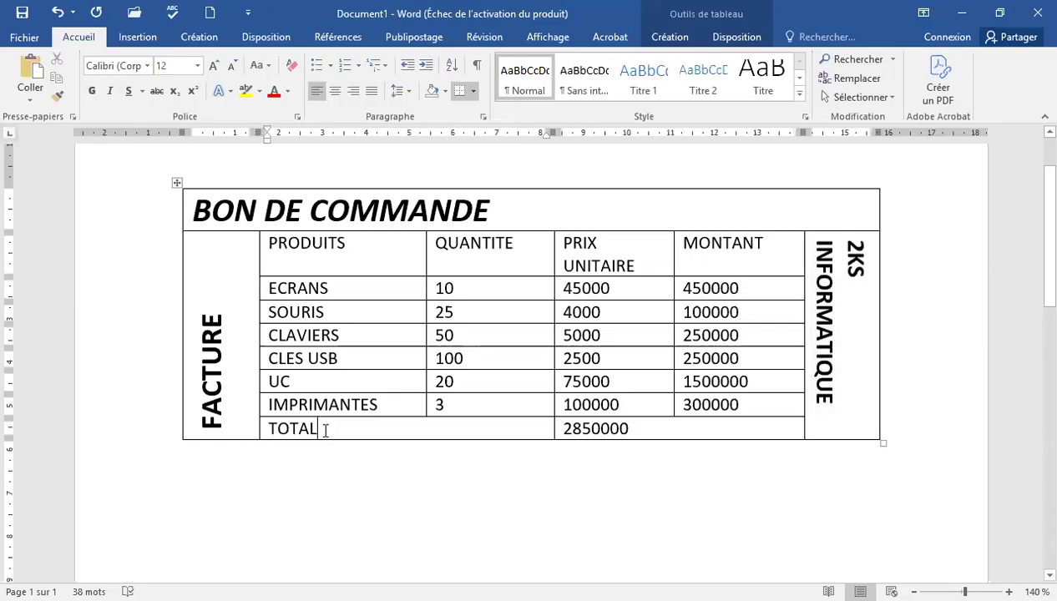
pyautogui.tripleClick(325, 429)
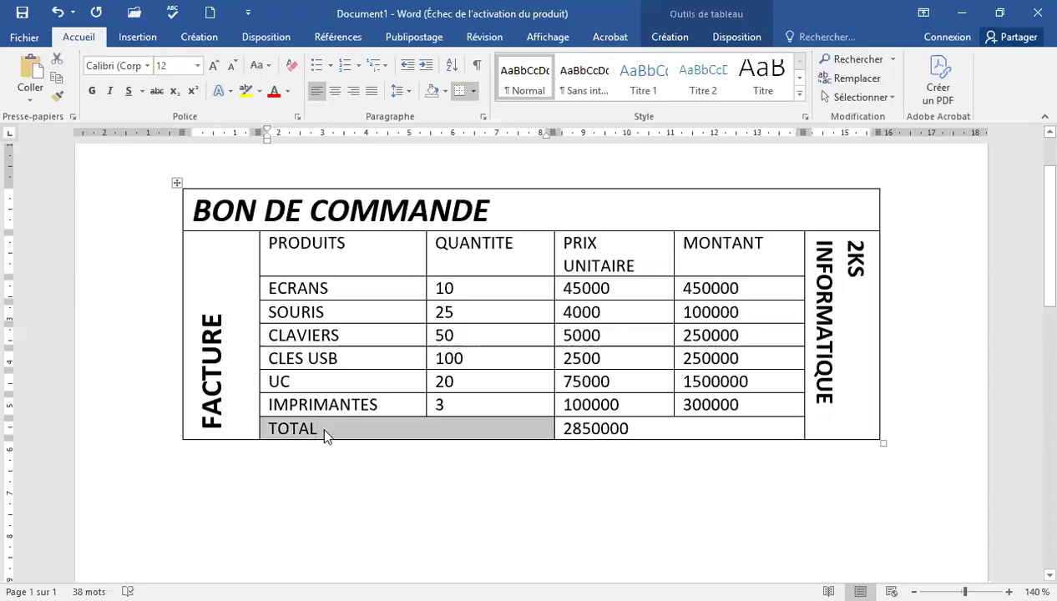
pyautogui.hotkey('shift', 'Right')
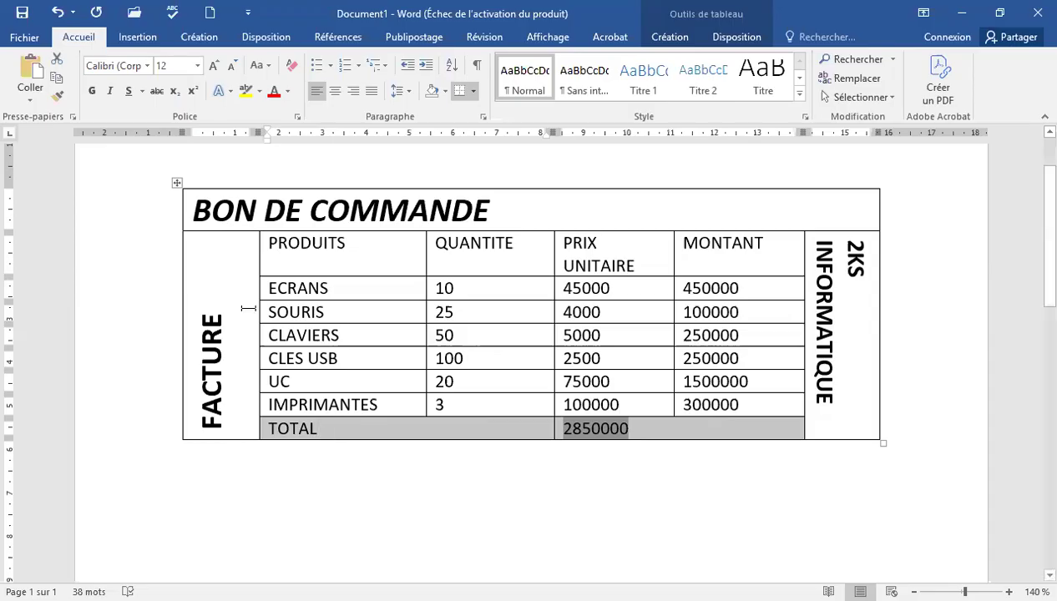
pyautogui.click(91, 91)
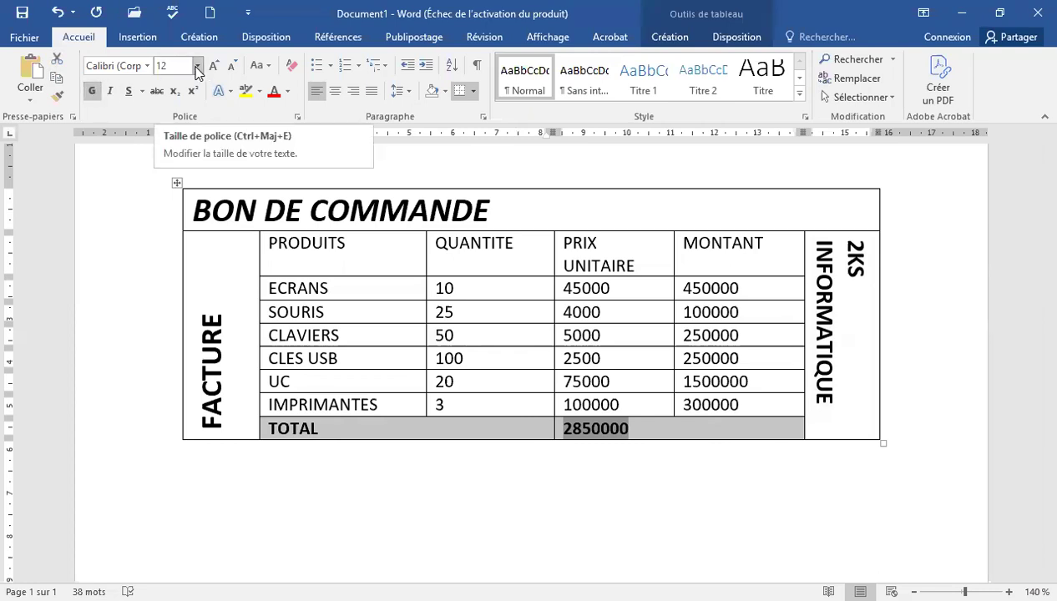
pyautogui.click(197, 67)
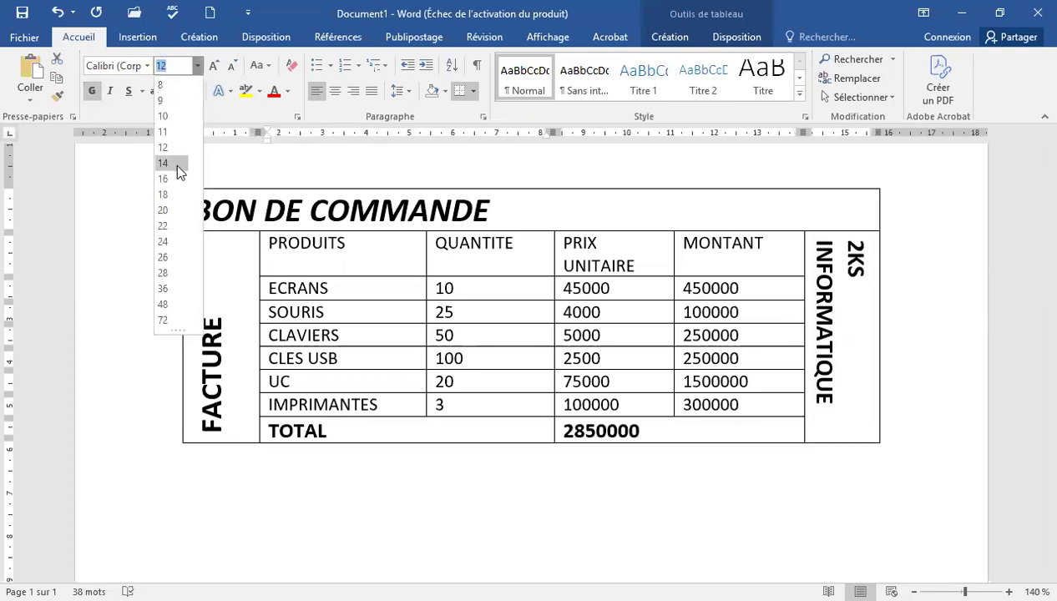
pyautogui.click(177, 167)
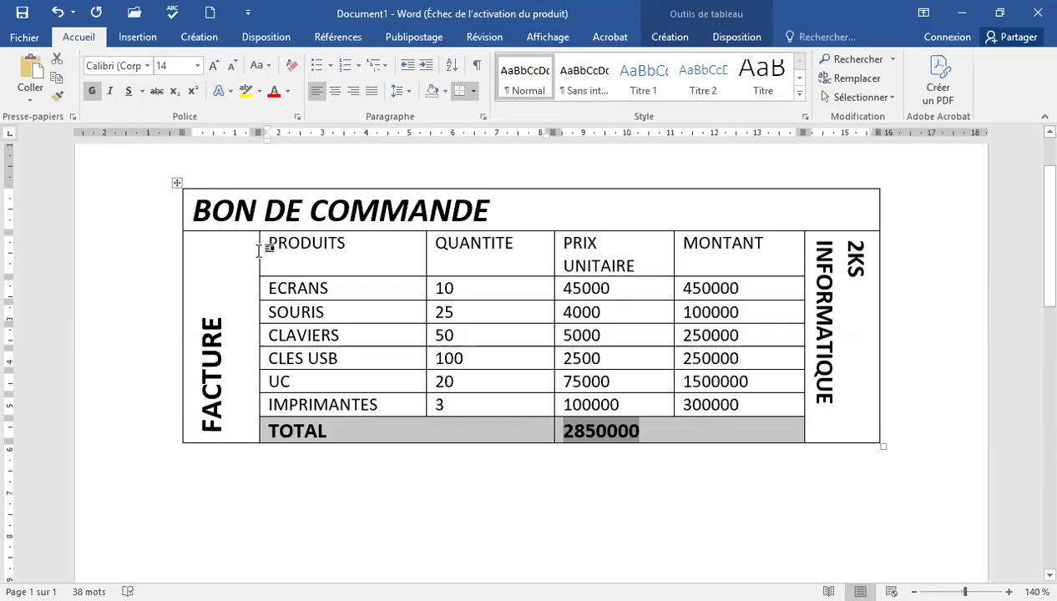
pyautogui.press('Down')
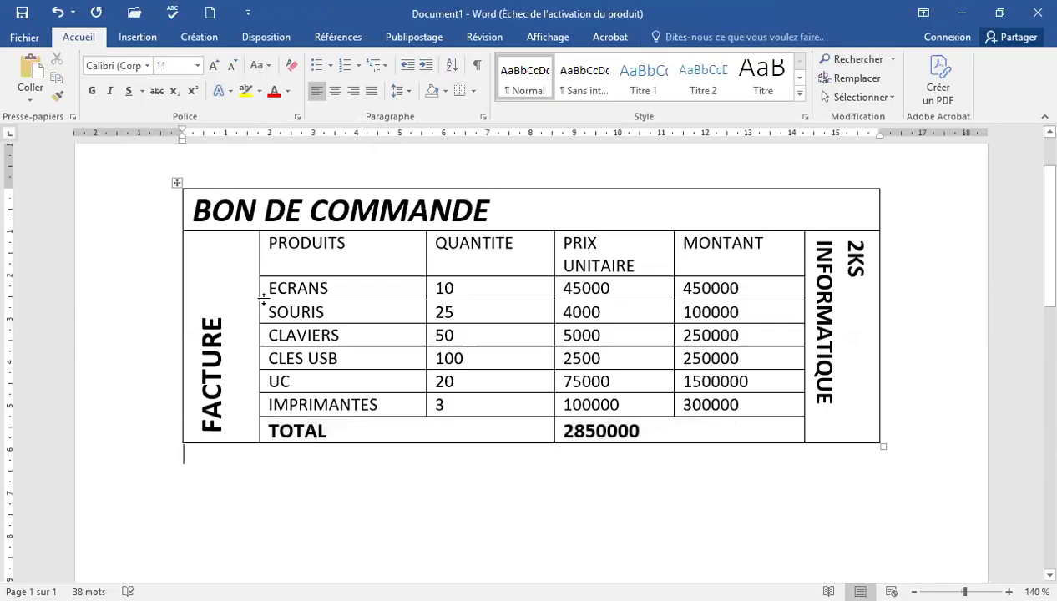
# Make the header cells PRODUITS, QUANTITE, PRIX UNITAIRE and MONTANT bold and set their font size to 14.
pyautogui.click(258, 249)
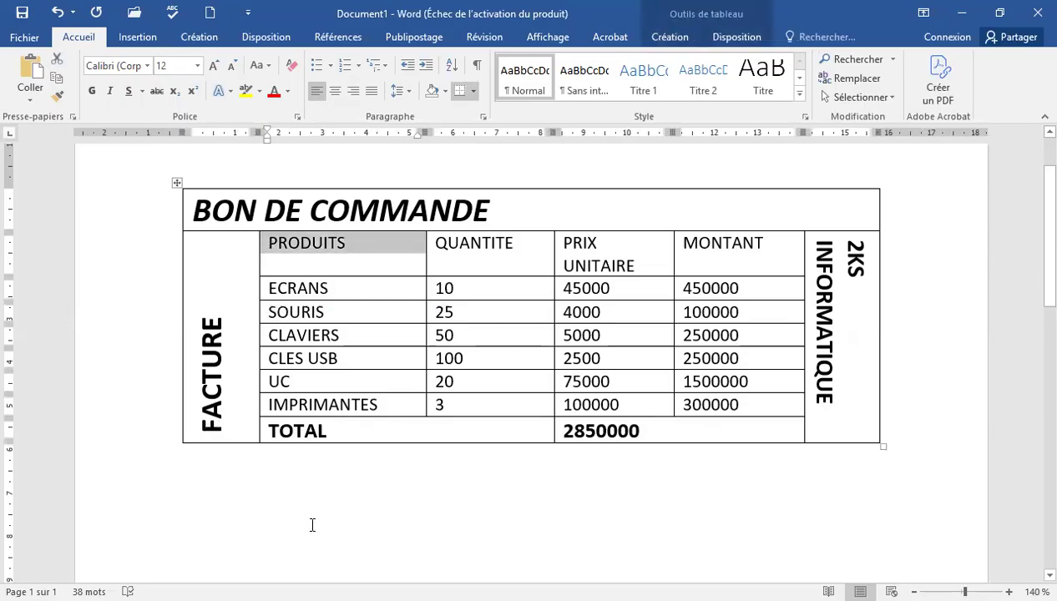
pyautogui.hotkey('shift', 'Right')
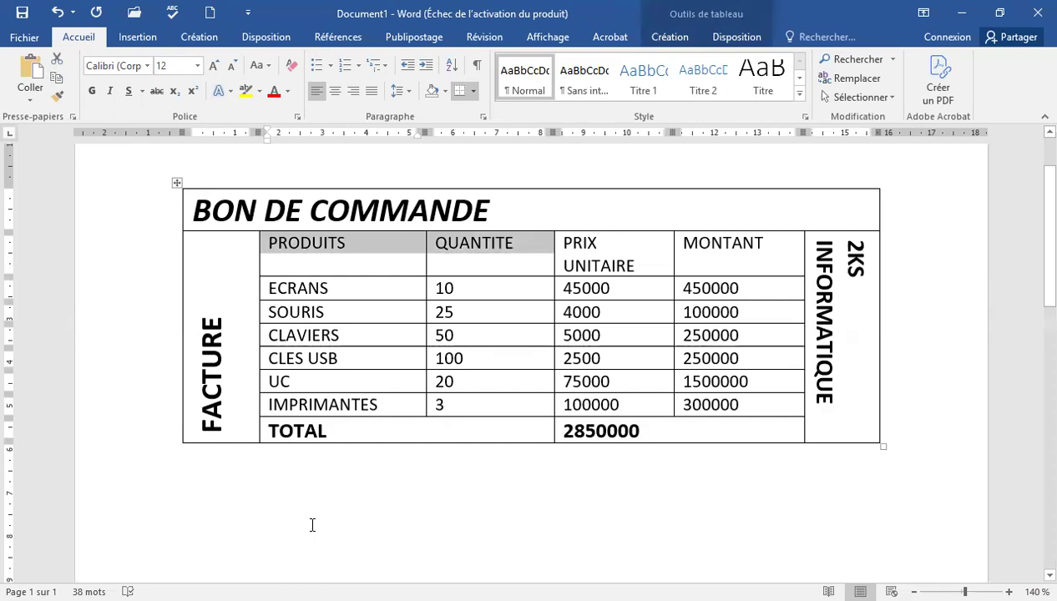
pyautogui.hotkey('shift', 'Right')
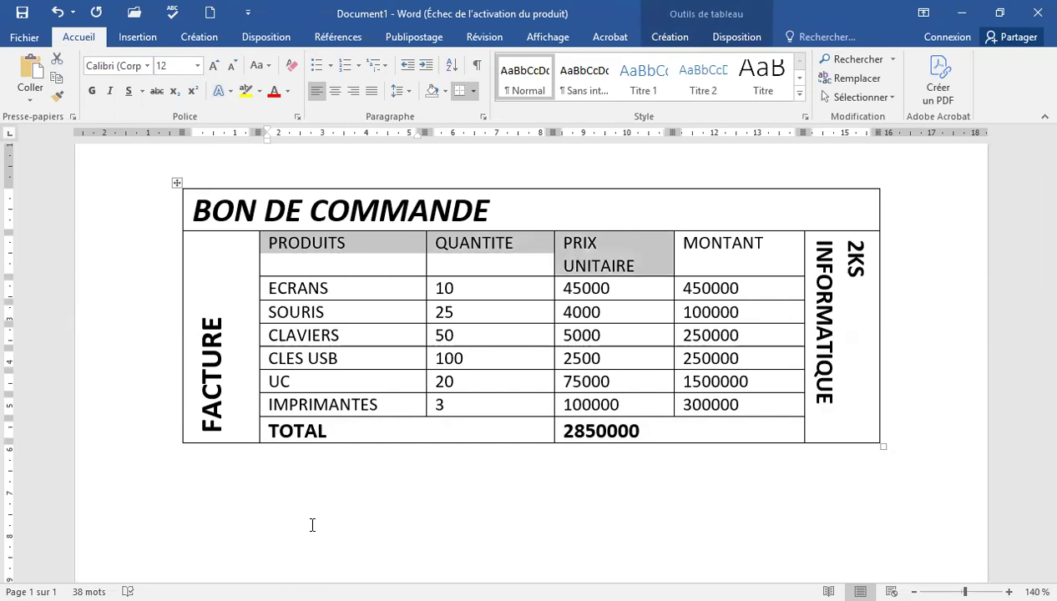
pyautogui.hotkey('shift', 'Right')
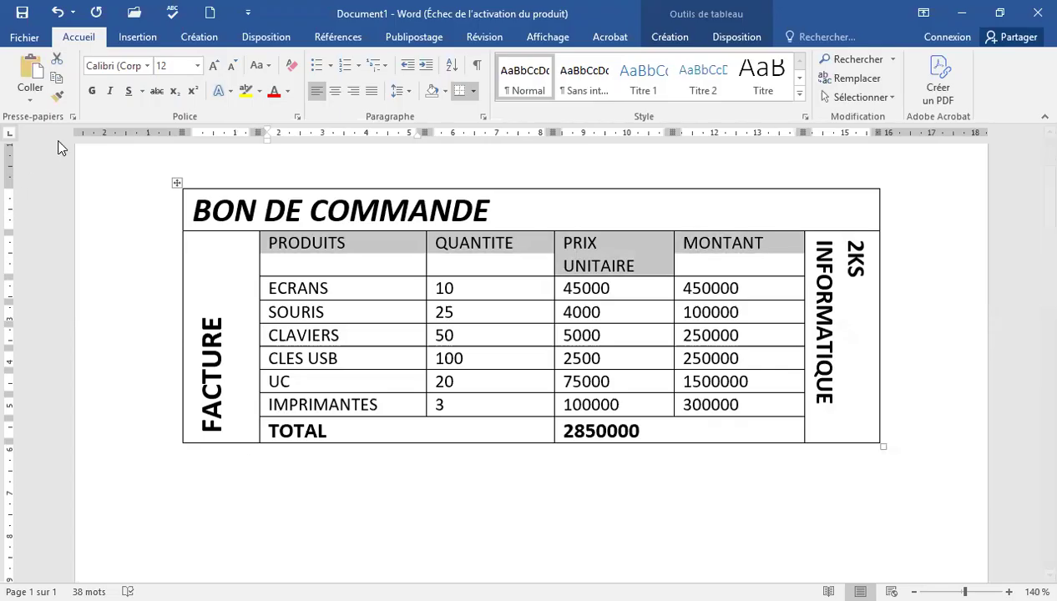
pyautogui.click(93, 93)
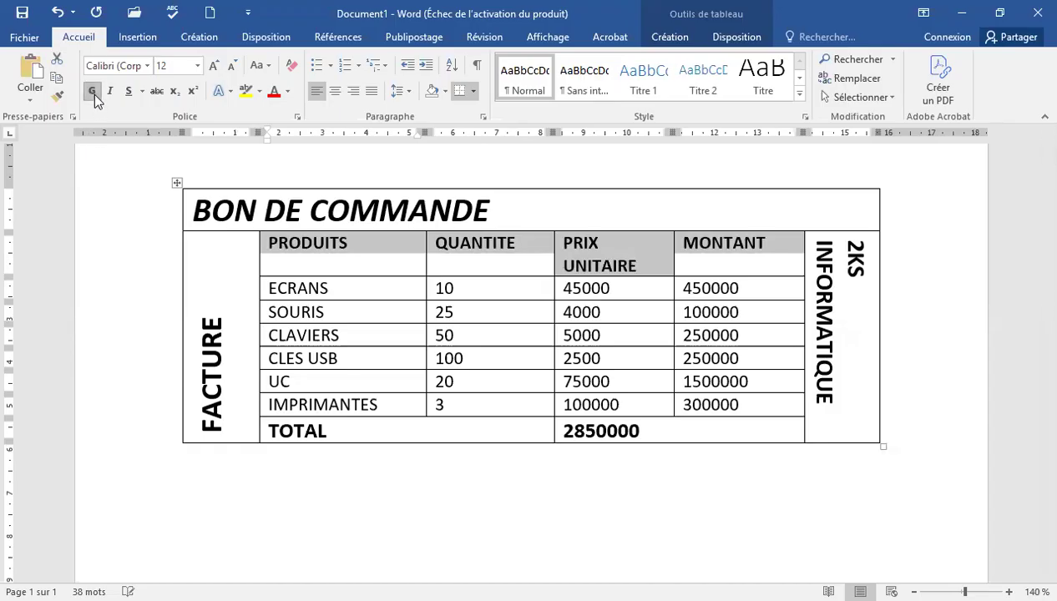
pyautogui.click(198, 66)
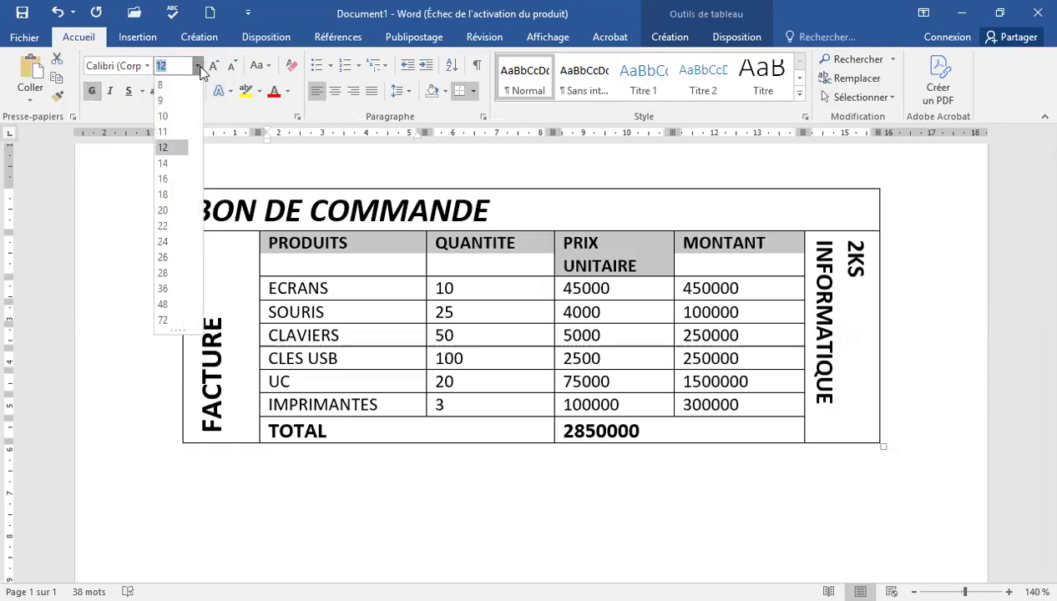
pyautogui.click(170, 165)
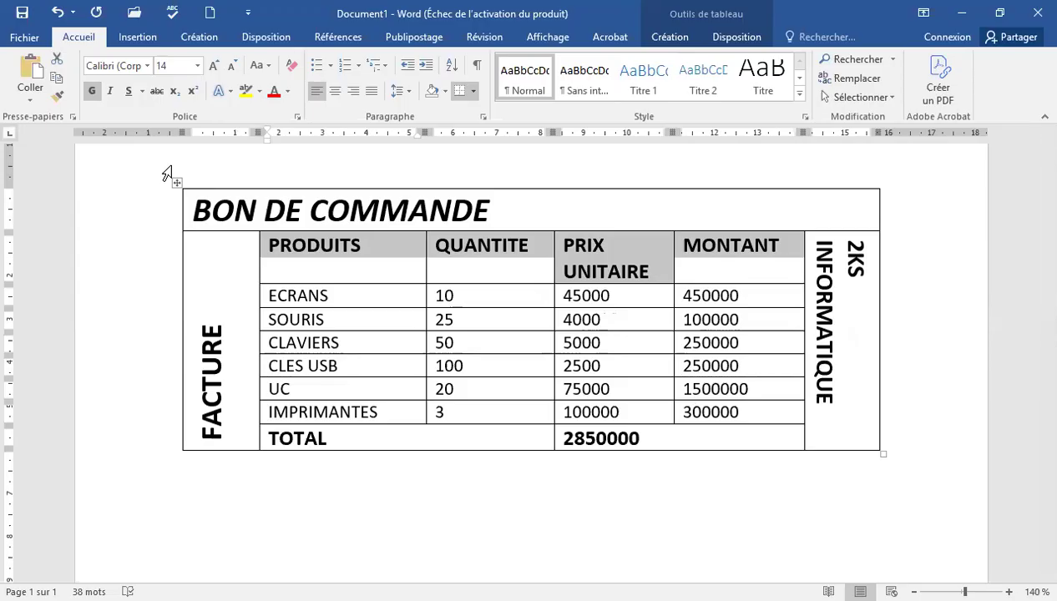
pyautogui.press('Right')
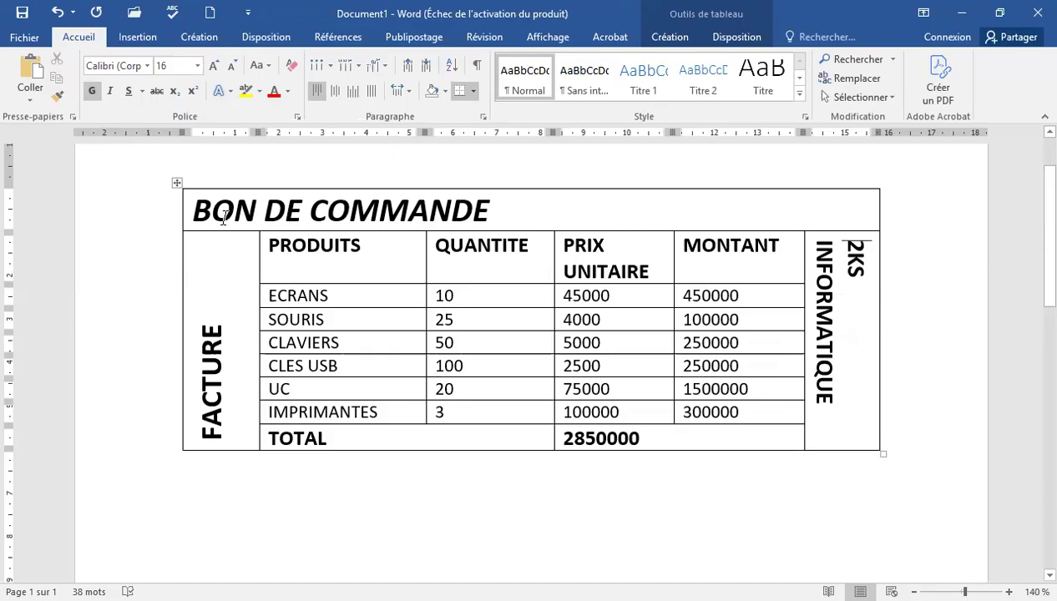
# Apply the table style Tableau Grille 5 Foncé - Accentuation 5 to the whole table.
pyautogui.click(178, 184)
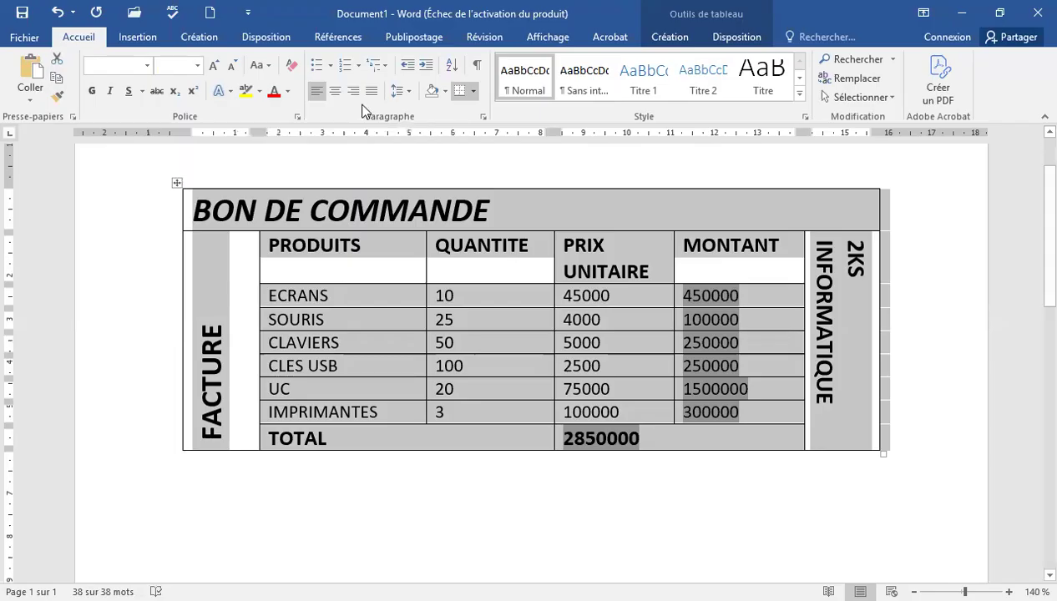
pyautogui.click(668, 38)
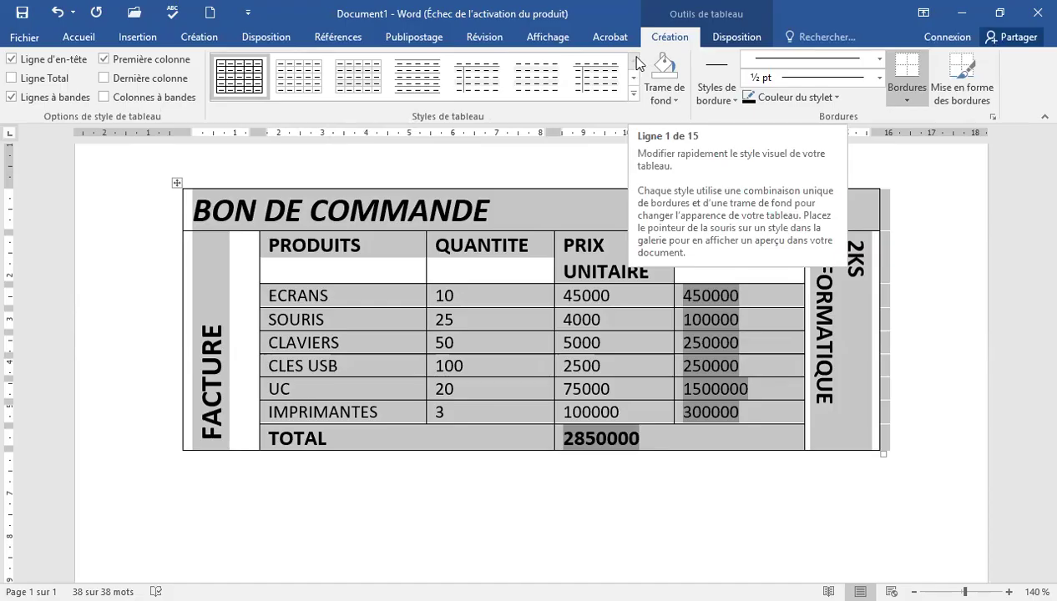
pyautogui.click(634, 100)
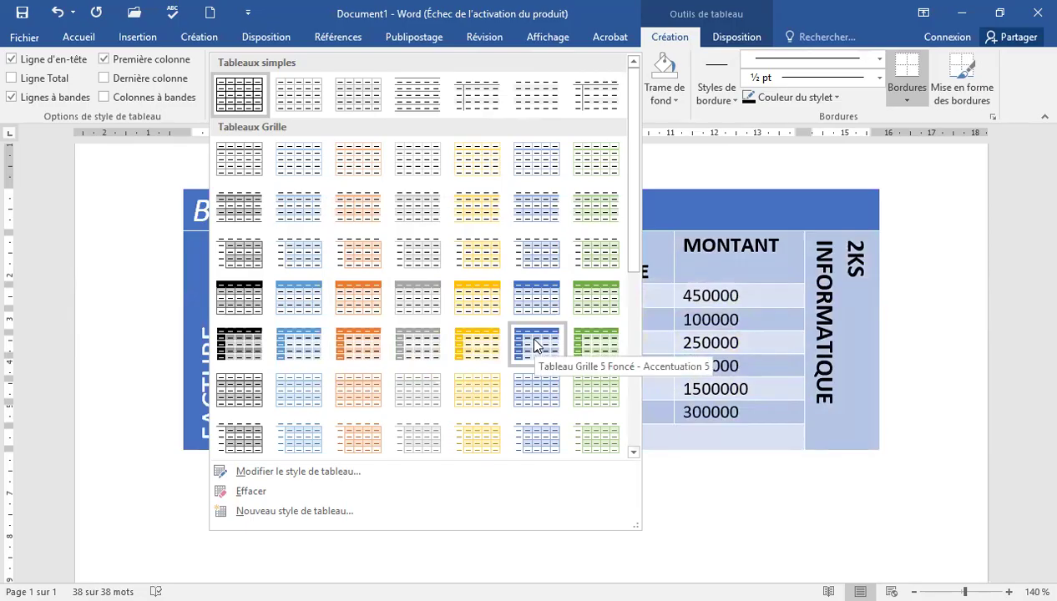
pyautogui.click(534, 344)
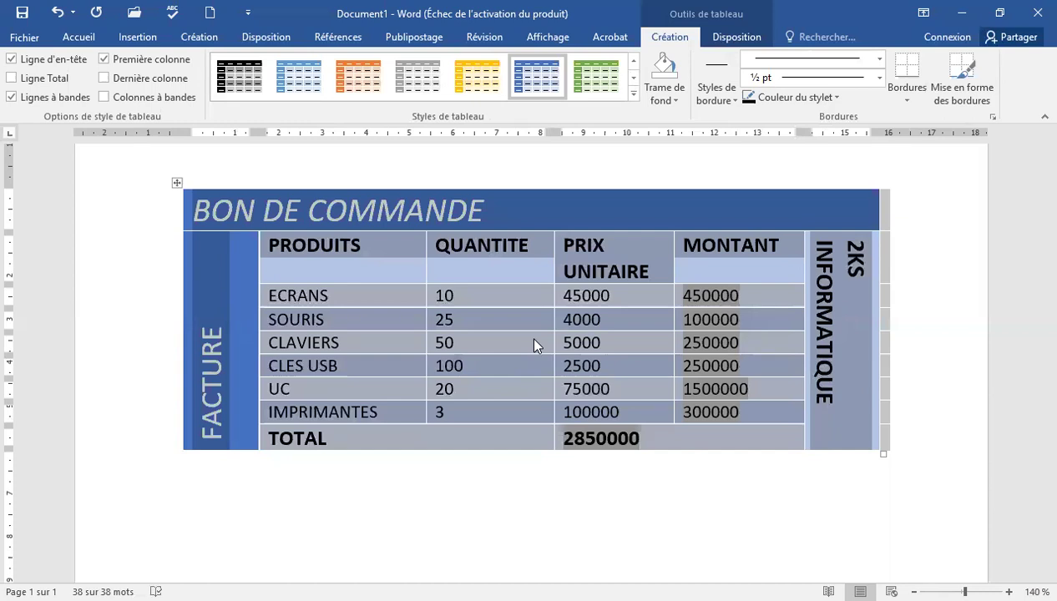
# Try the top-centre, top-right and centre-left cell alignments on the whole table.
pyautogui.click(737, 39)
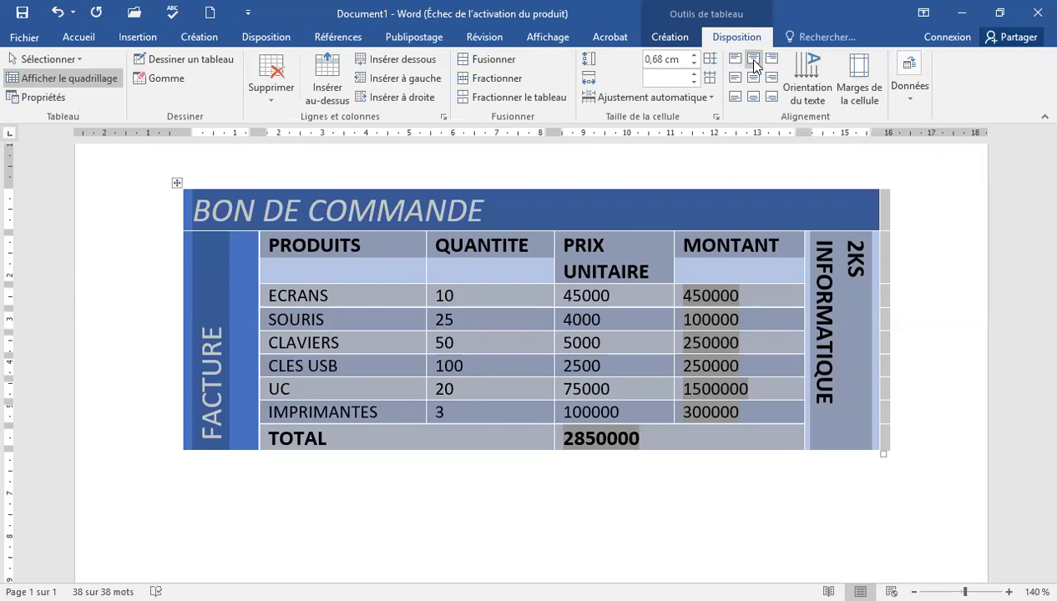
pyautogui.click(754, 60)
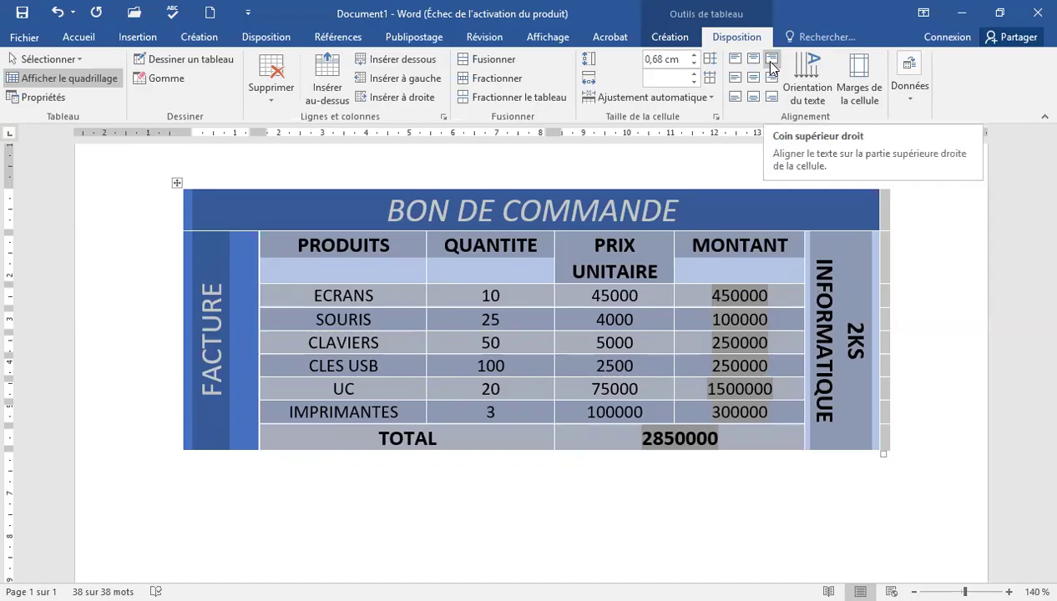
pyautogui.click(772, 59)
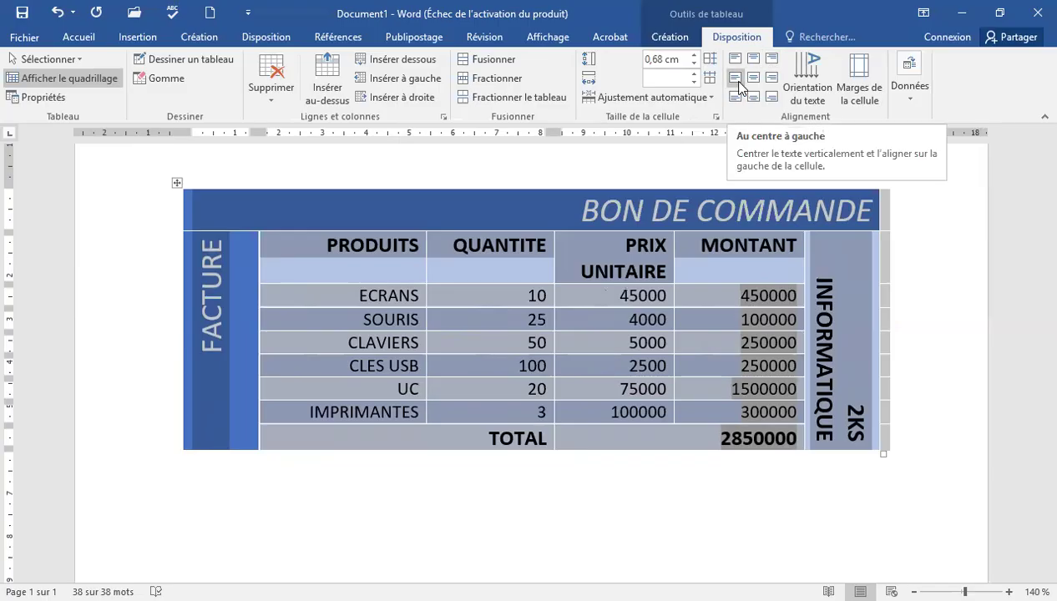
pyautogui.click(737, 82)
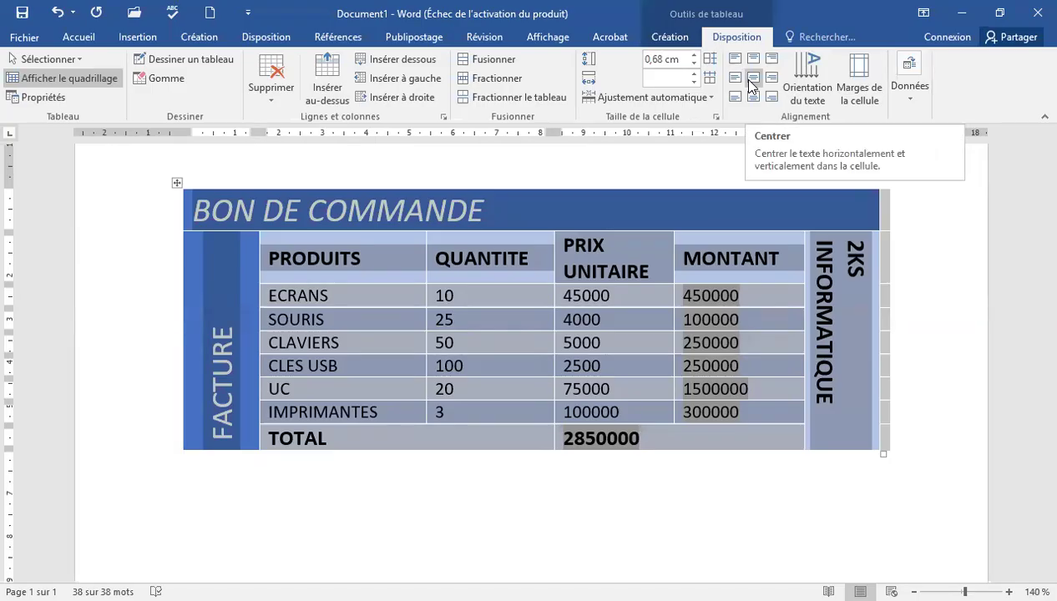
# Centre the text of the whole table horizontally and vertically in its cells, and deselect the table.
pyautogui.click(750, 82)
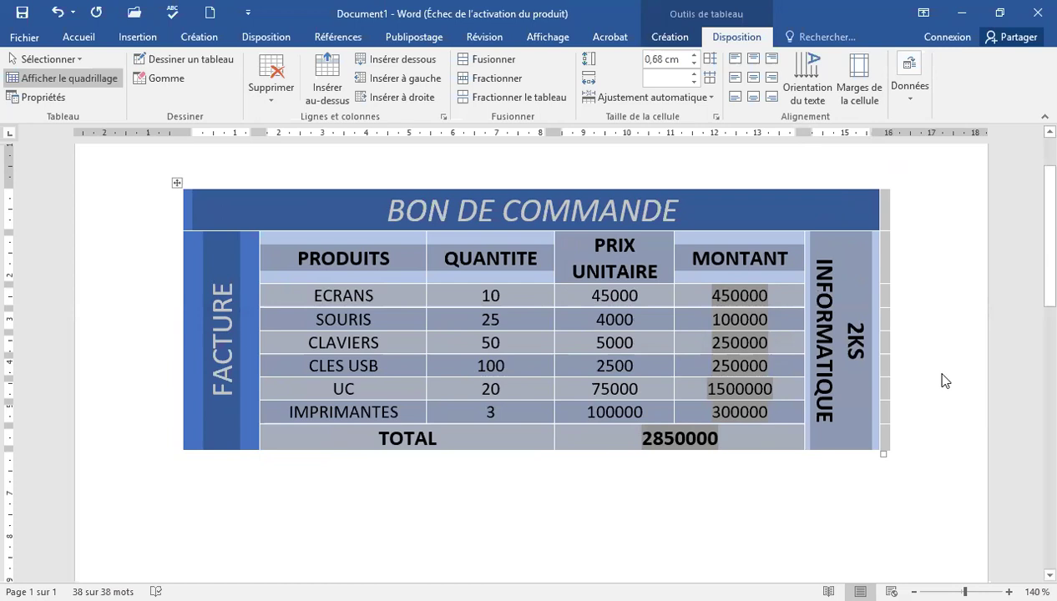
pyautogui.click(902, 480)
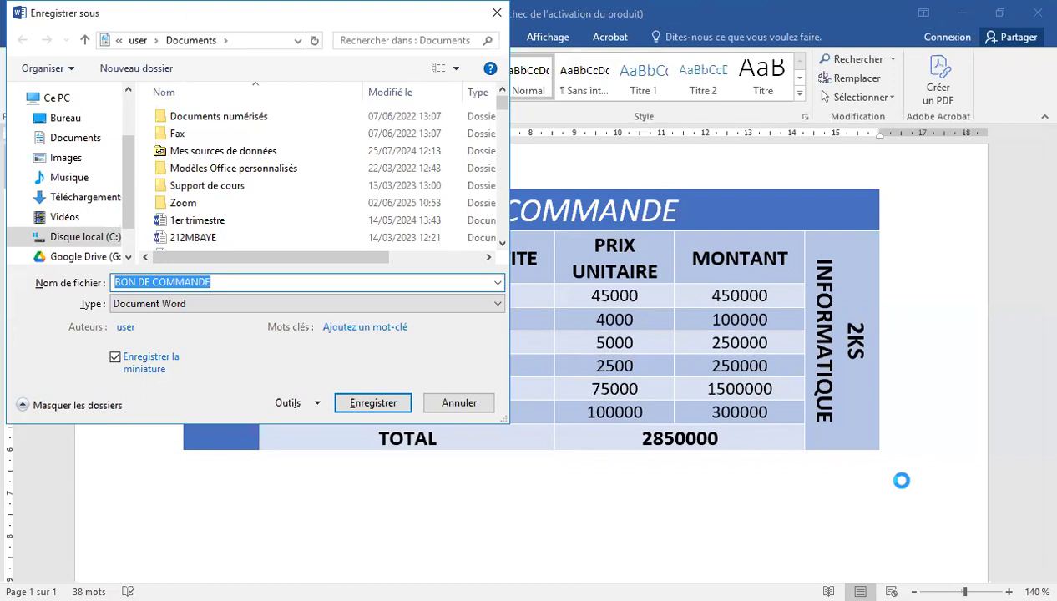
# Save the document in the Documents folder as a Word document named TABLEAU.
pyautogui.click(67, 142)
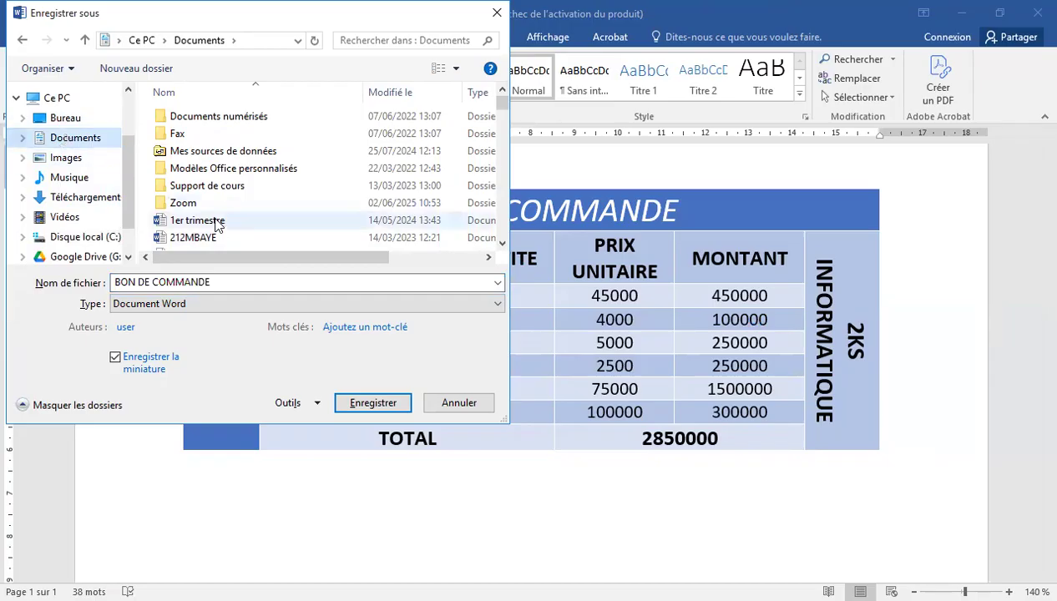
pyautogui.click(232, 281)
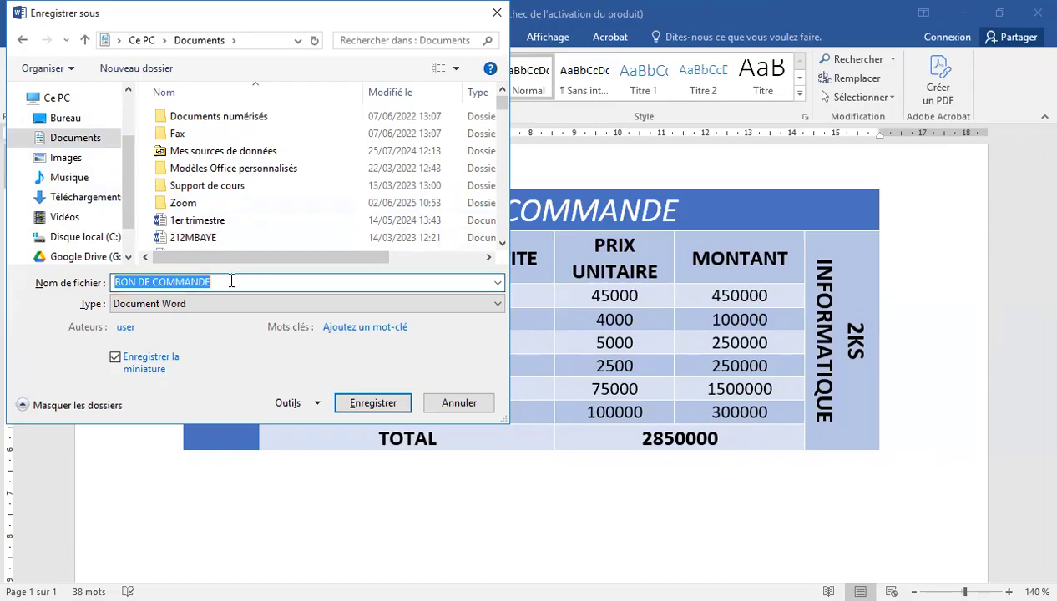
pyautogui.write('TABLEAU')
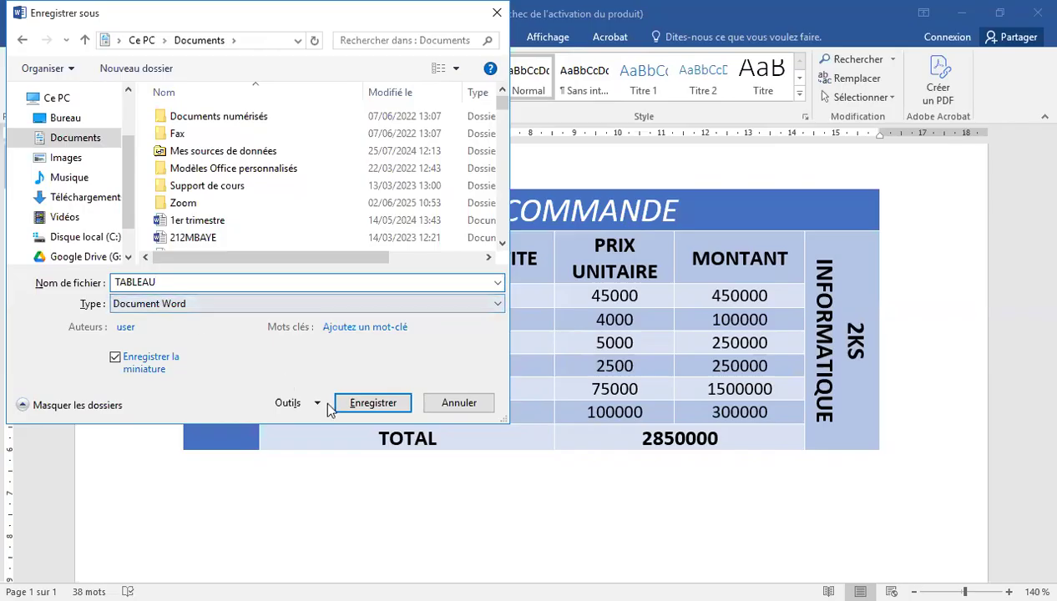
pyautogui.click(353, 412)
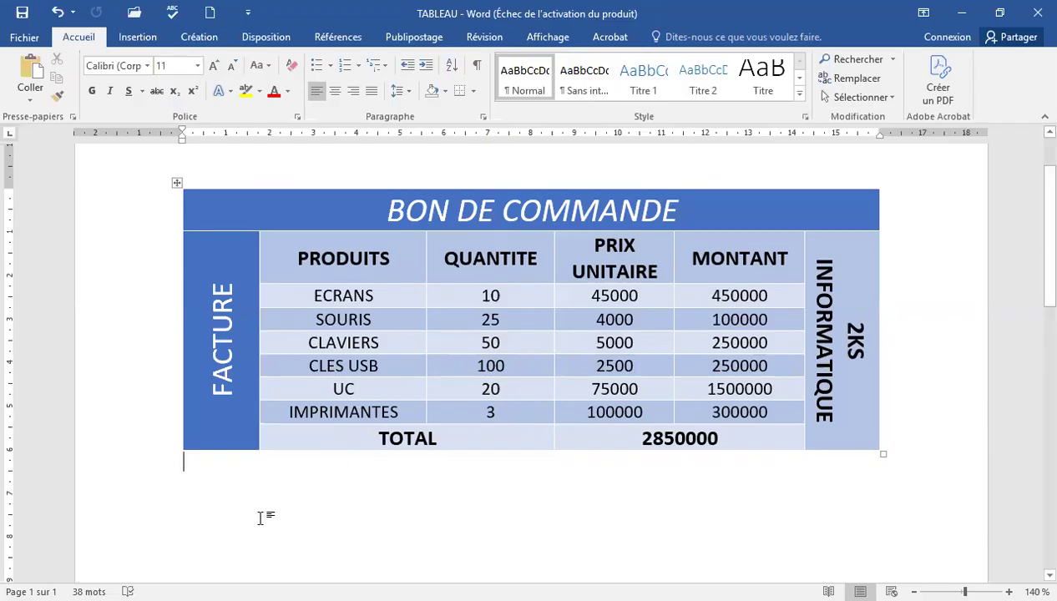
# Place the cursor beneath the order table and add an empty line there.
pyautogui.doubleClick(225, 463)
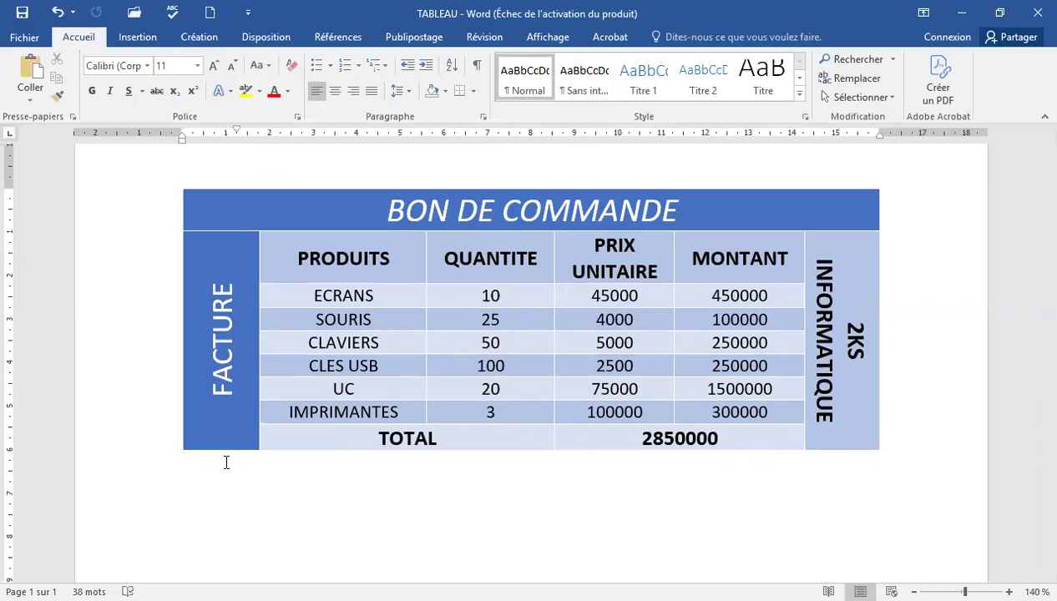
pyautogui.press('Return')
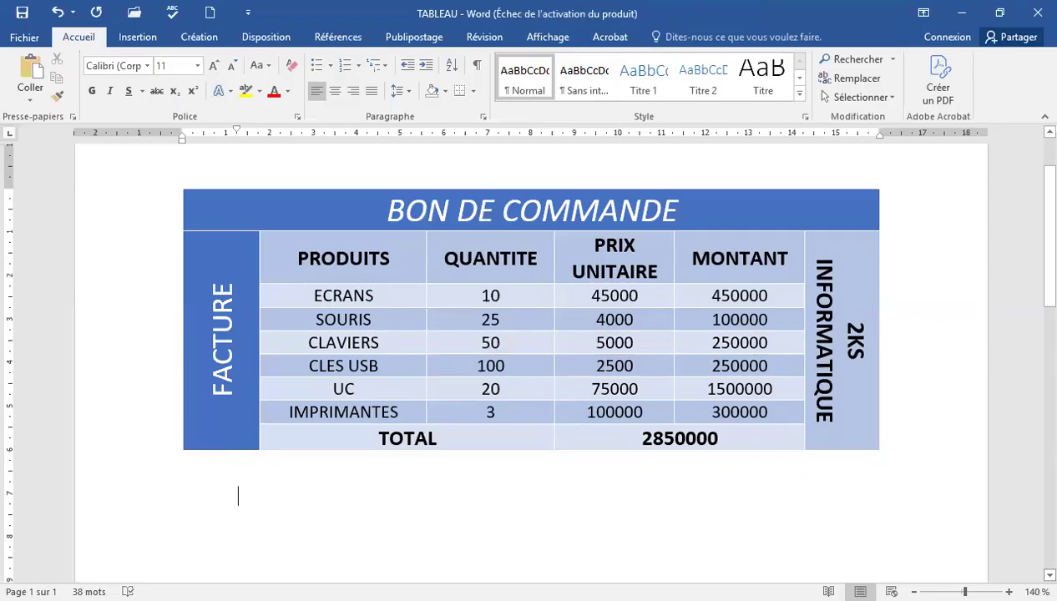
pyautogui.scroll(-2, 528, 367)
pyautogui.scroll(-5, 529, 368)
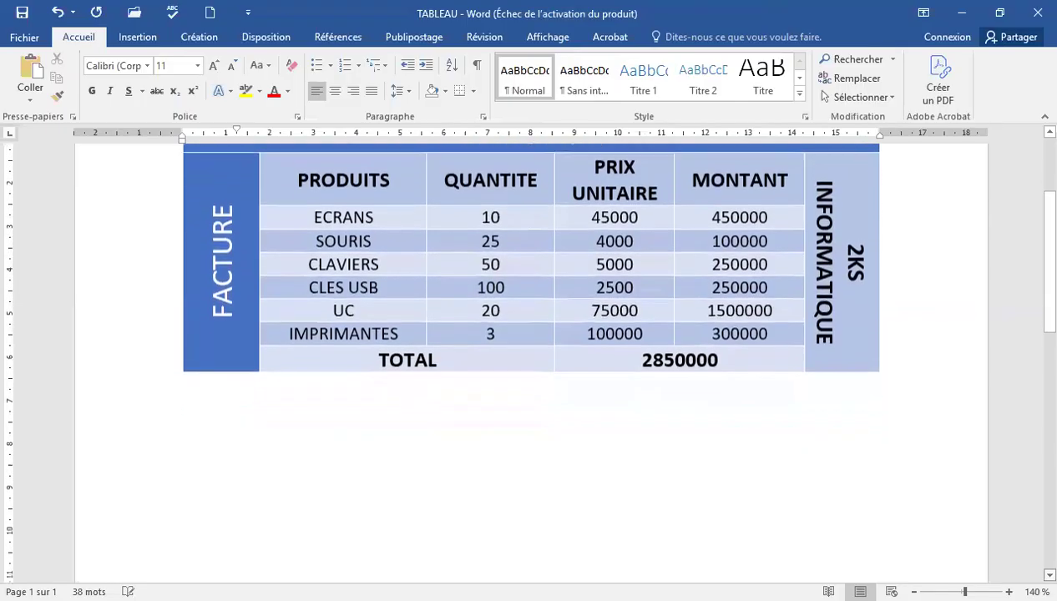
pyautogui.scroll(-2, 529, 368)
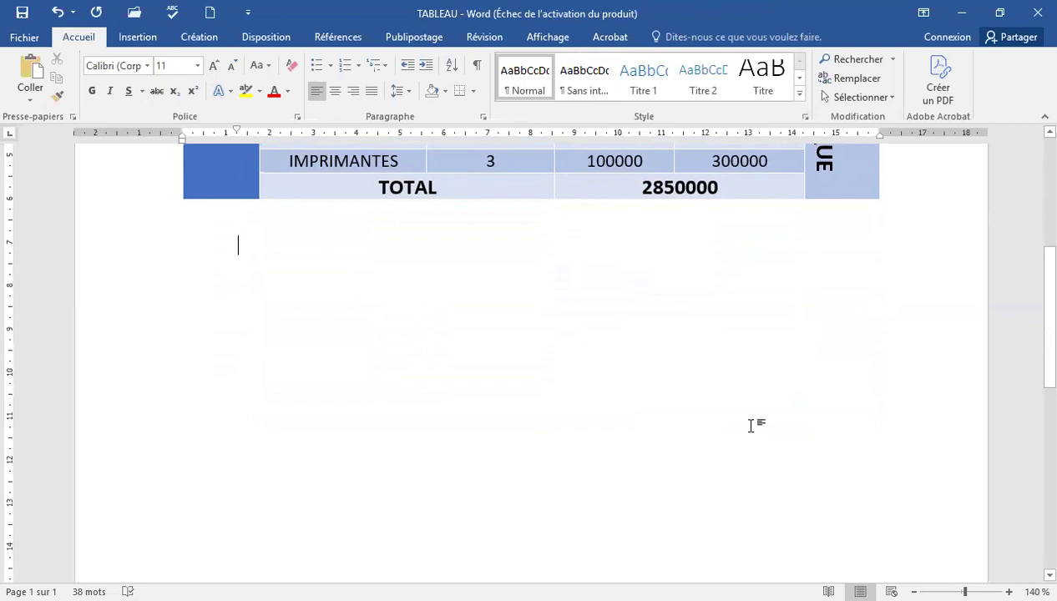
# Insert a table with 4 columns and 6 rows on the new line below the order table.
pyautogui.click(137, 38)
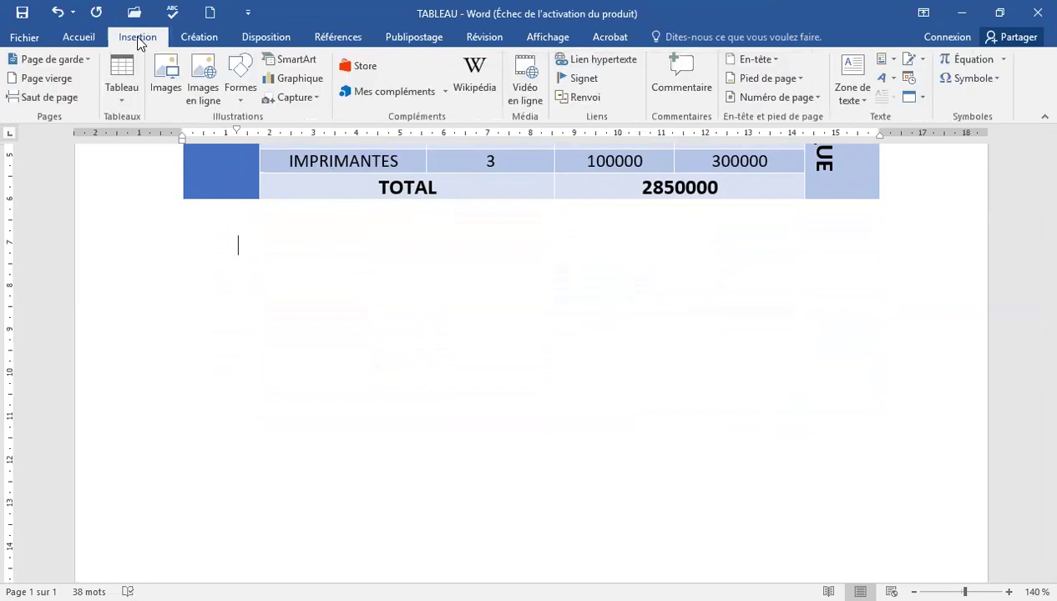
pyautogui.click(125, 102)
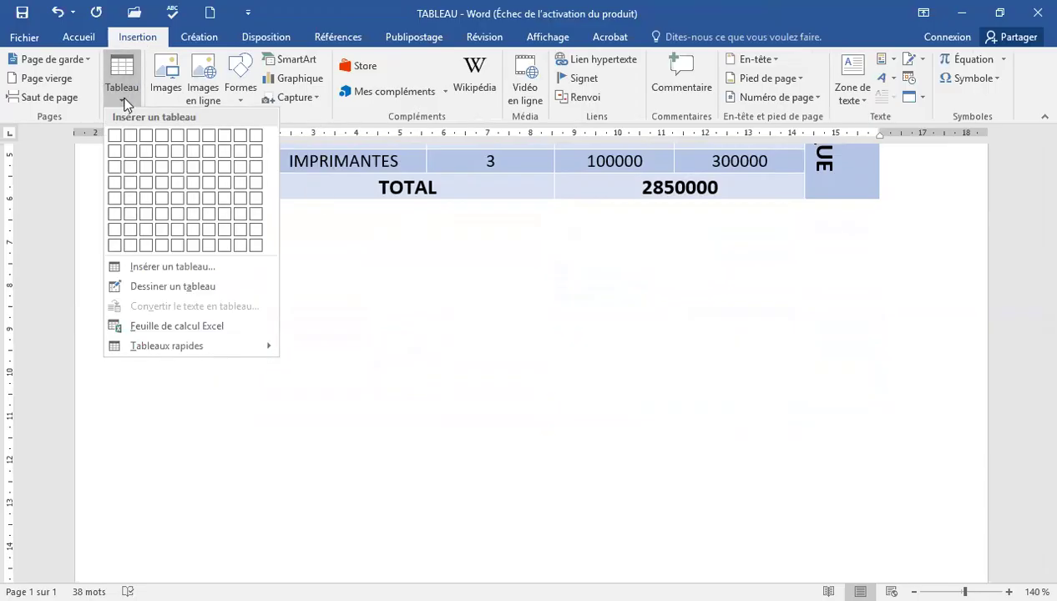
pyautogui.click(143, 267)
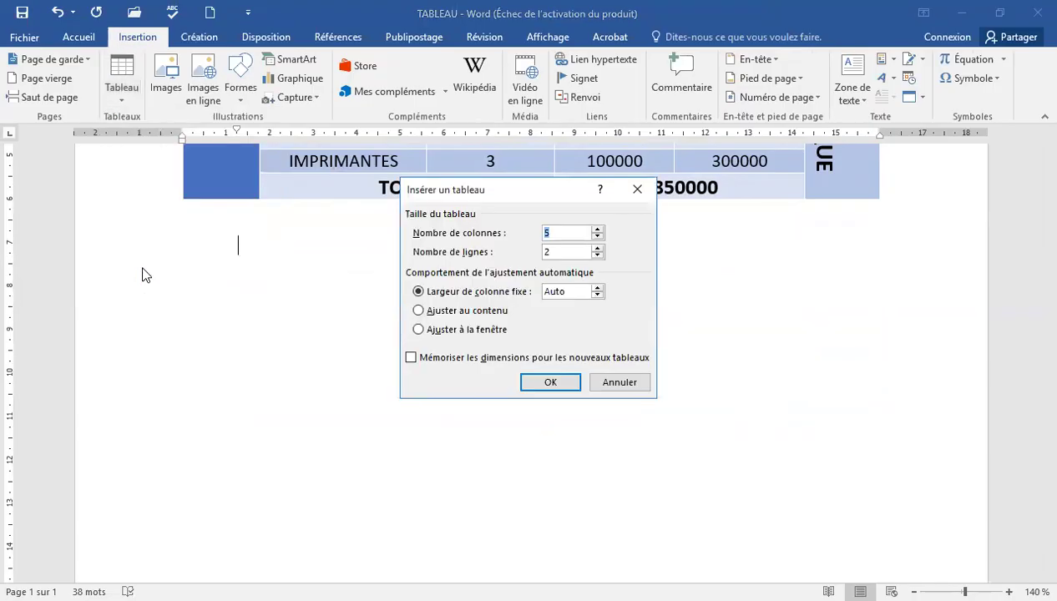
pyautogui.click(598, 238)
pyautogui.click(597, 249)
pyautogui.click(597, 249)
pyautogui.click(597, 248)
pyautogui.click(550, 382)
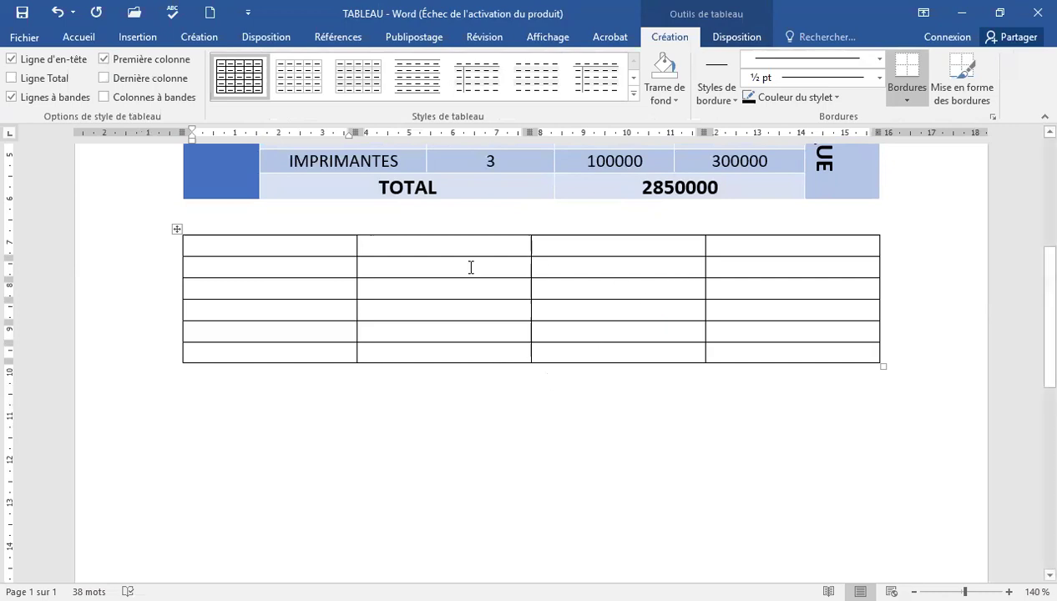
# Set the row height of the whole new table to 1 cm.
pyautogui.click(175, 228)
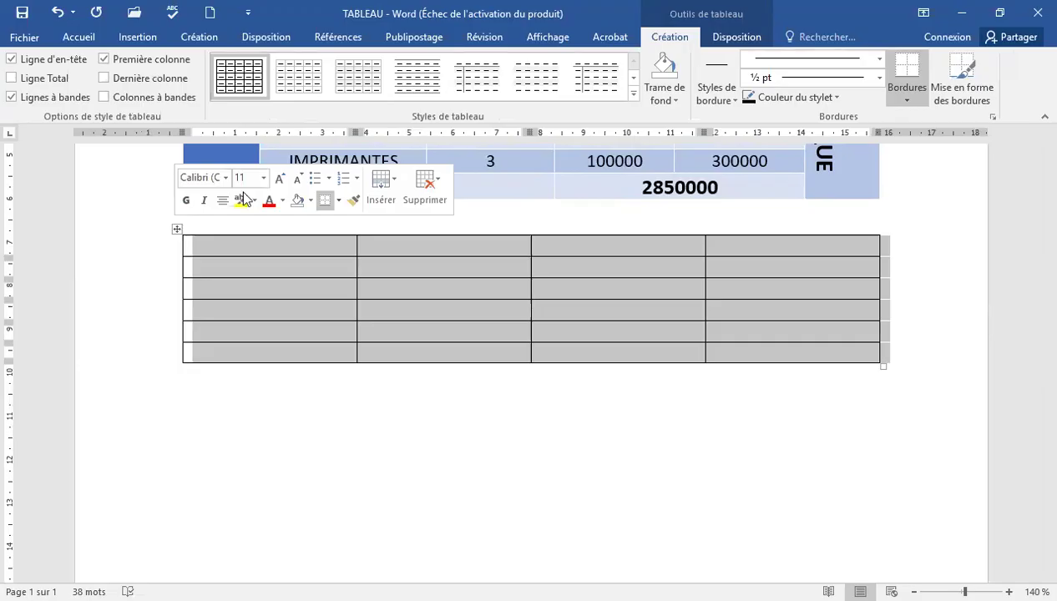
pyautogui.click(718, 41)
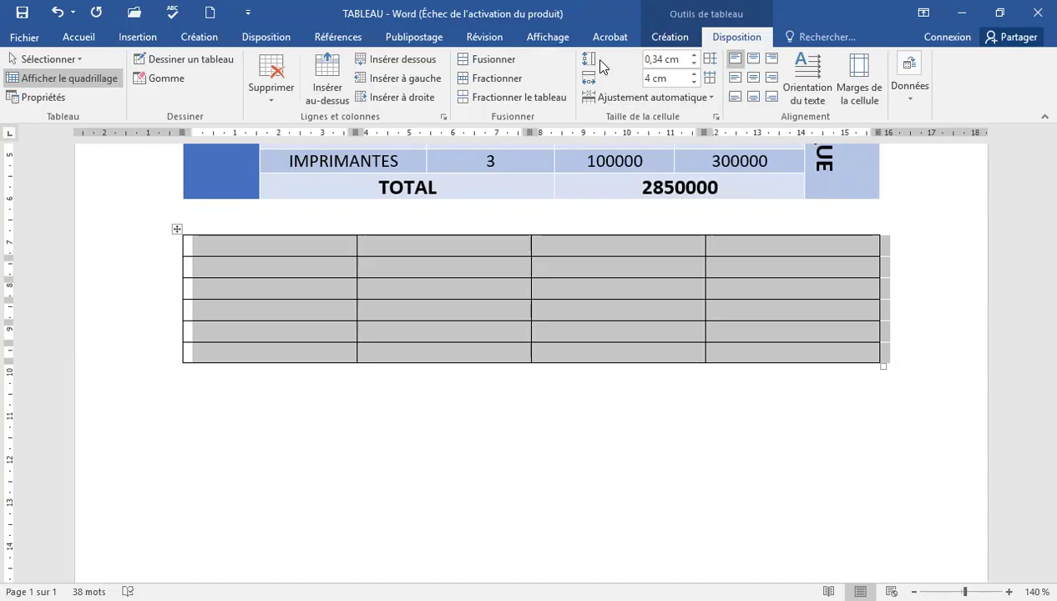
pyautogui.click(694, 56)
pyautogui.click(694, 56)
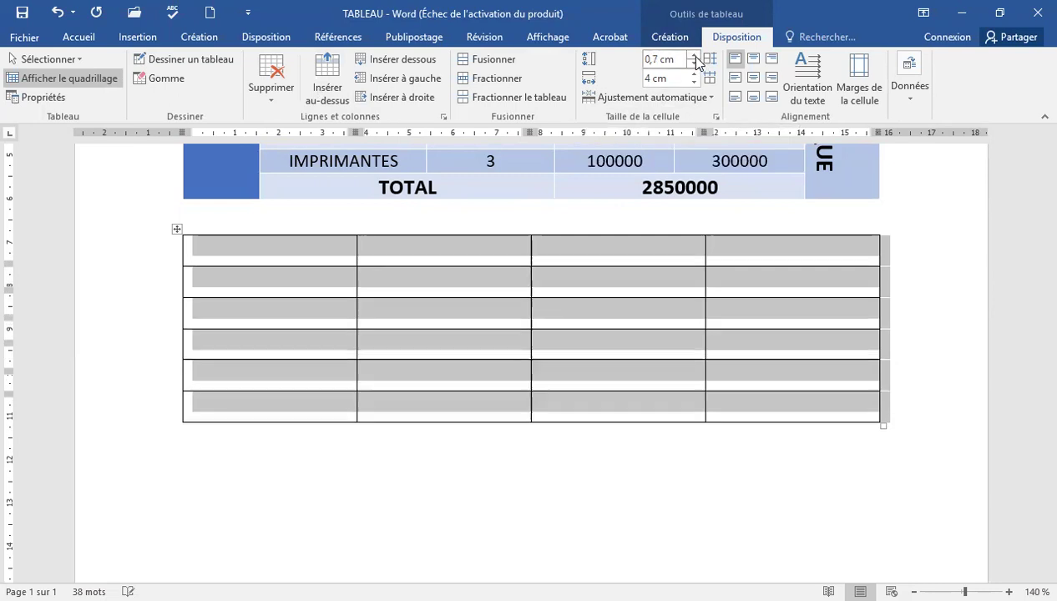
pyautogui.click(694, 56)
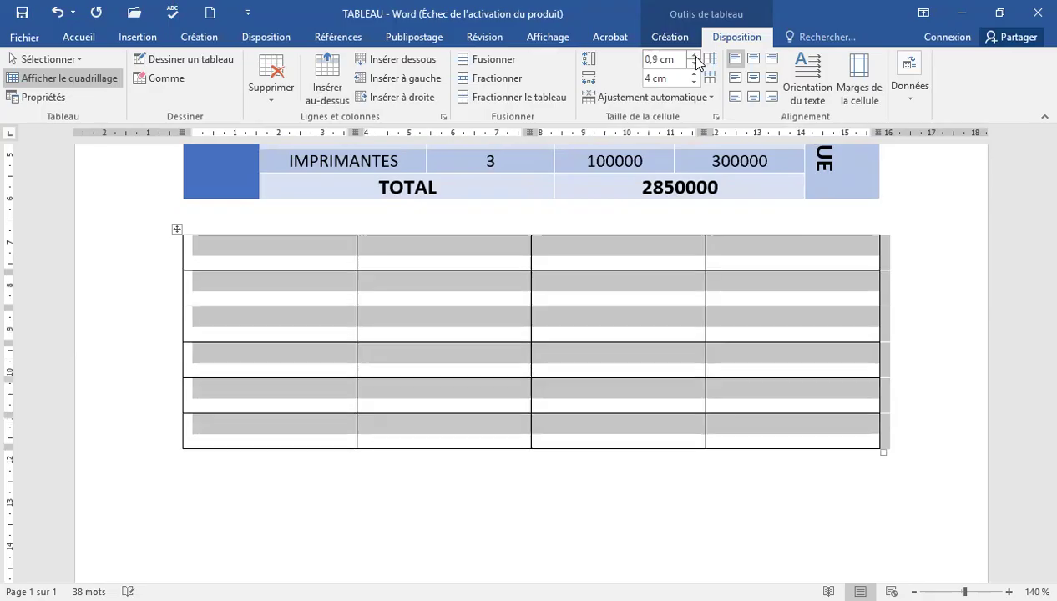
pyautogui.click(694, 56)
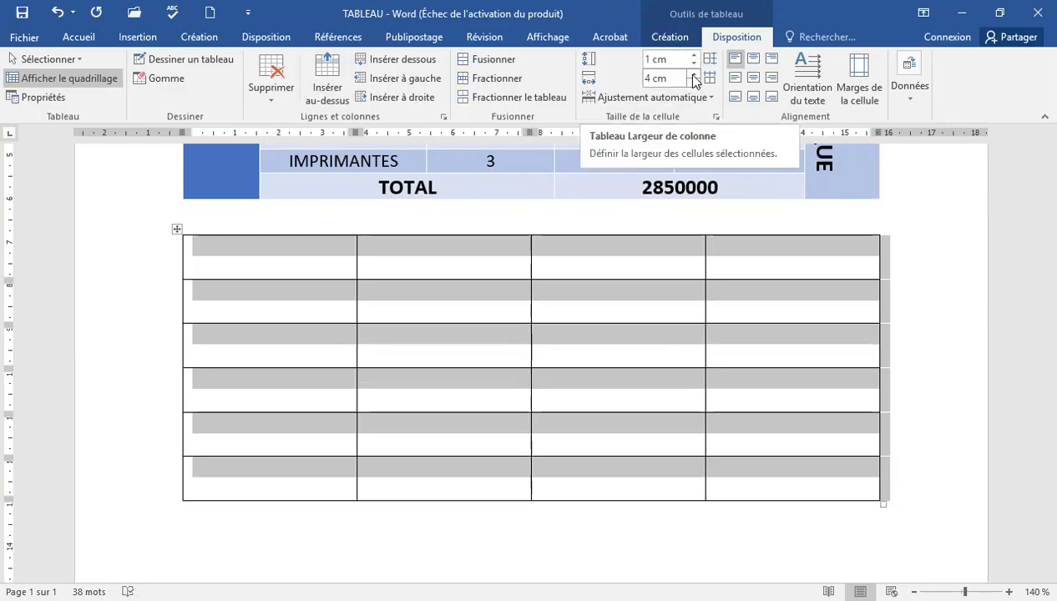
# Set the column width of the whole new table to 4,3 cm.
pyautogui.click(693, 73)
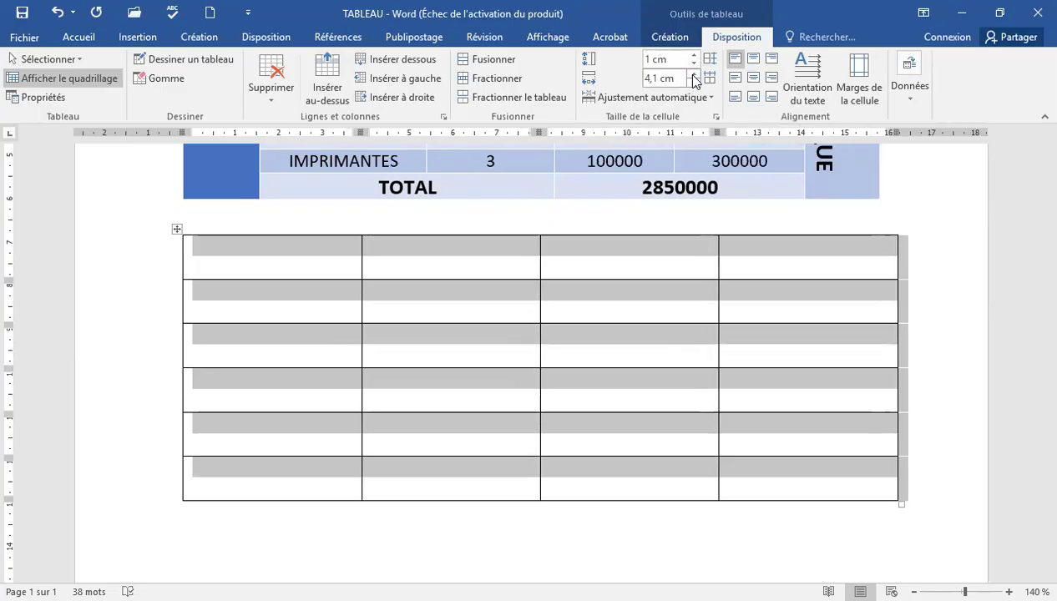
pyautogui.click(693, 73)
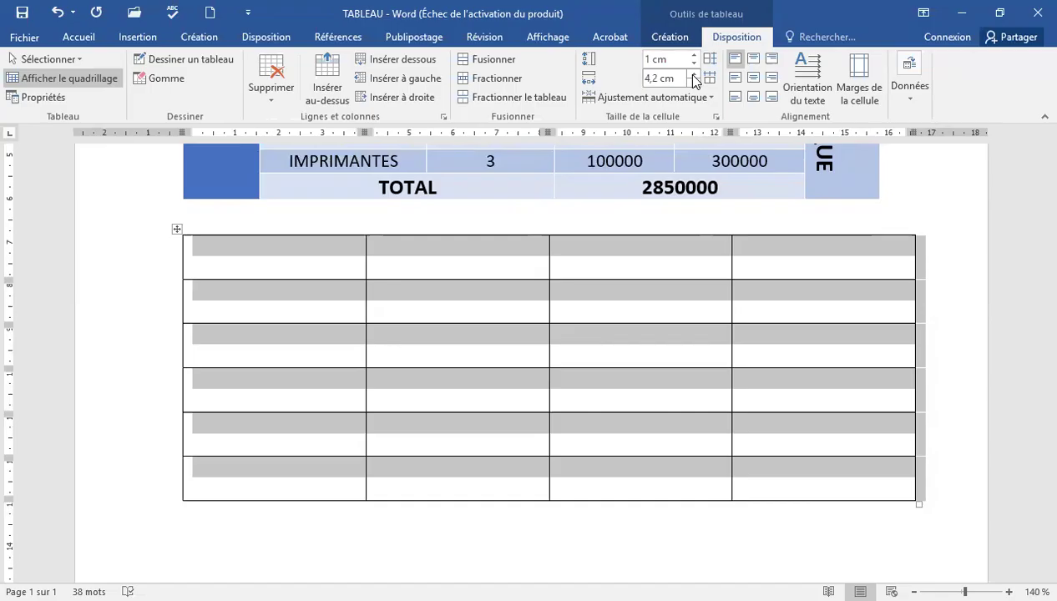
pyautogui.click(692, 73)
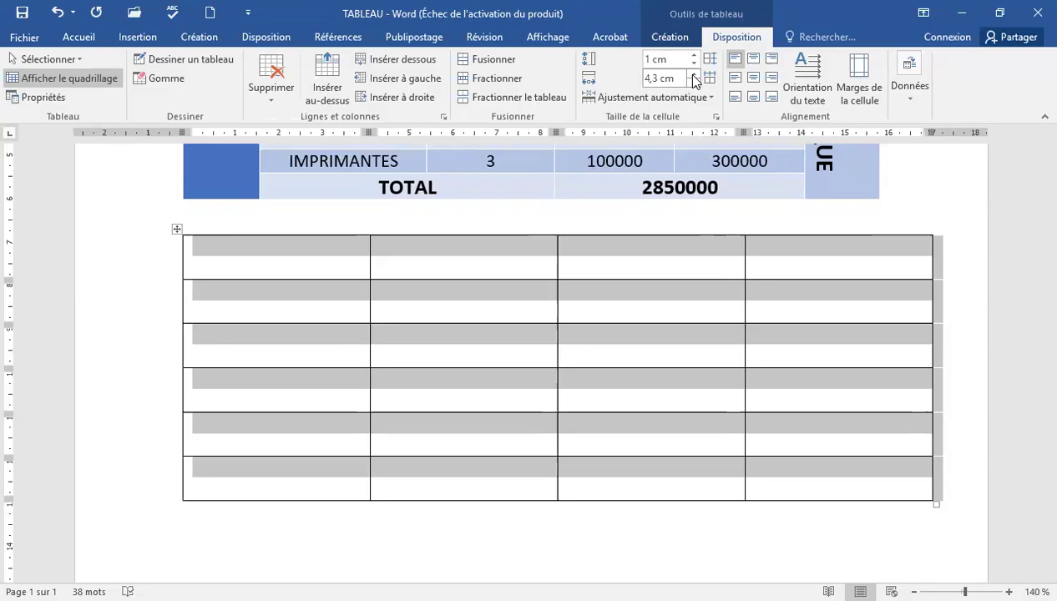
# Centre the content of all the new table's cells horizontally and vertically, and deselect the table.
pyautogui.click(754, 85)
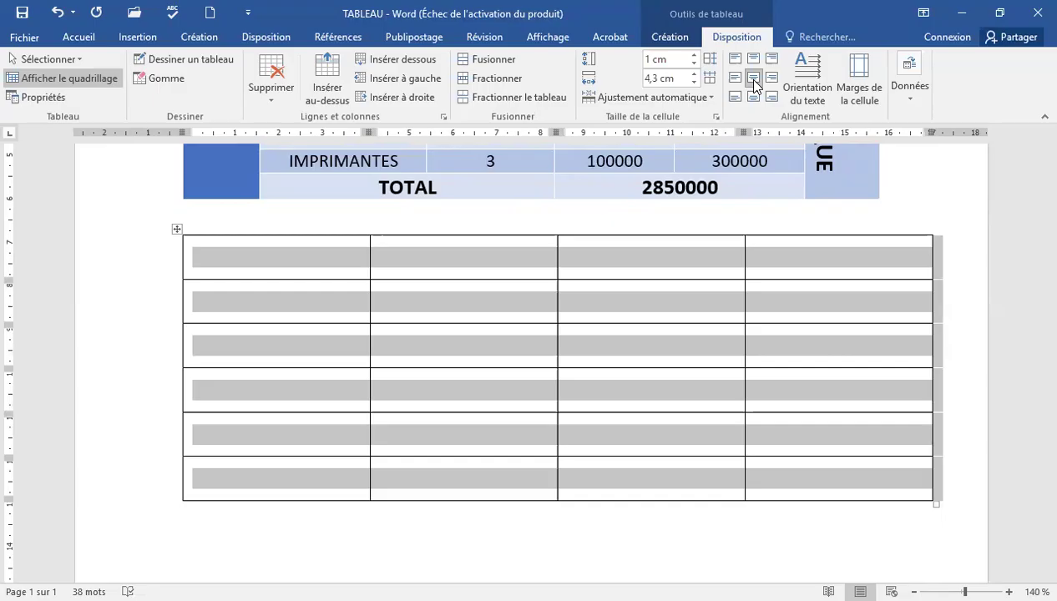
pyautogui.click(754, 80)
pyautogui.click(409, 354)
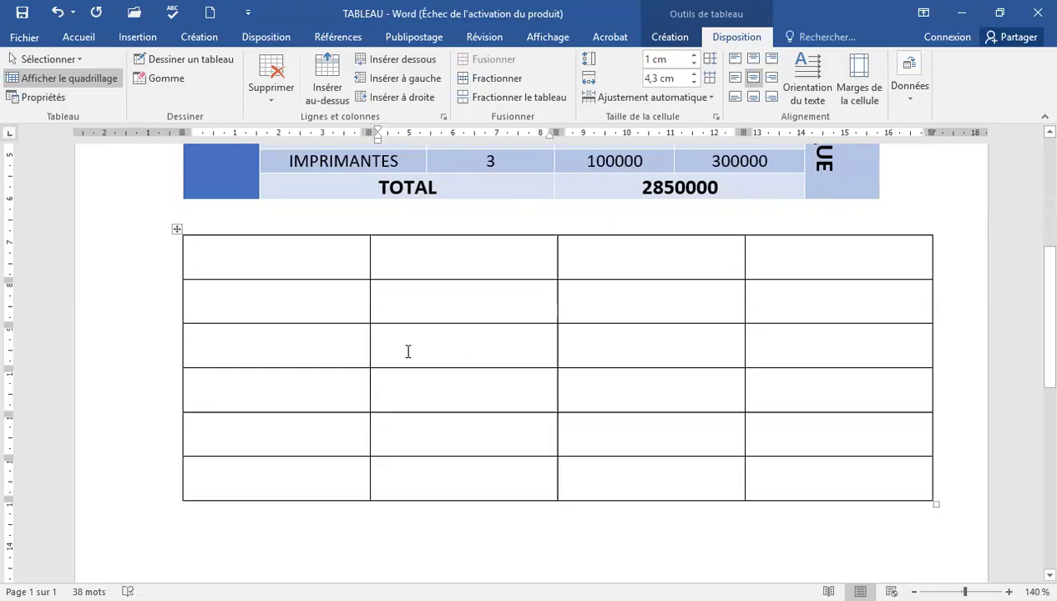
# Merge the first row of the new table into one cell and enter the title ORDINATEUR.
pyautogui.click(145, 262)
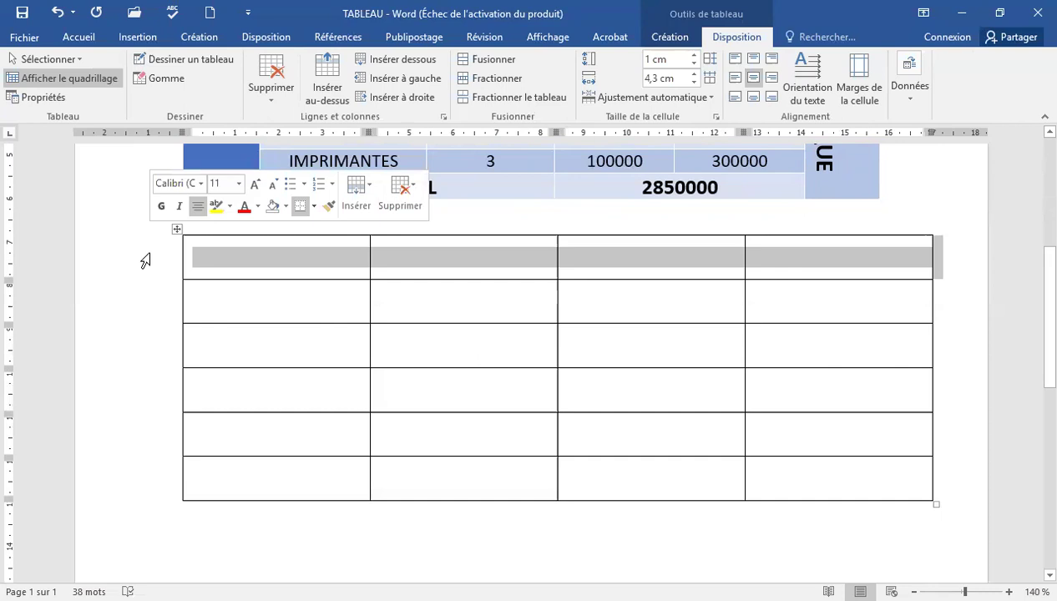
pyautogui.click(504, 62)
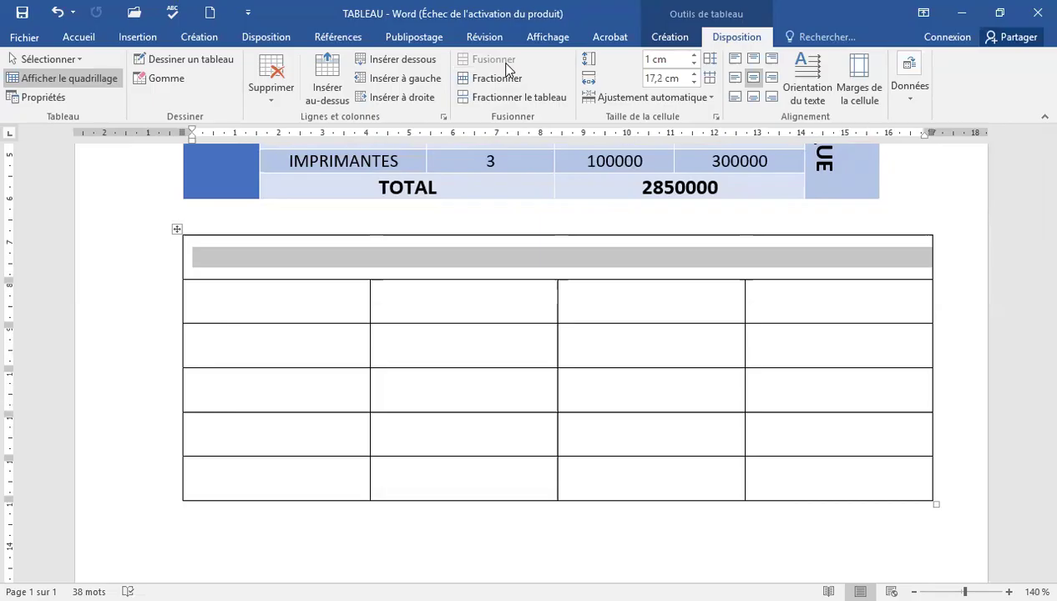
pyautogui.click(471, 262)
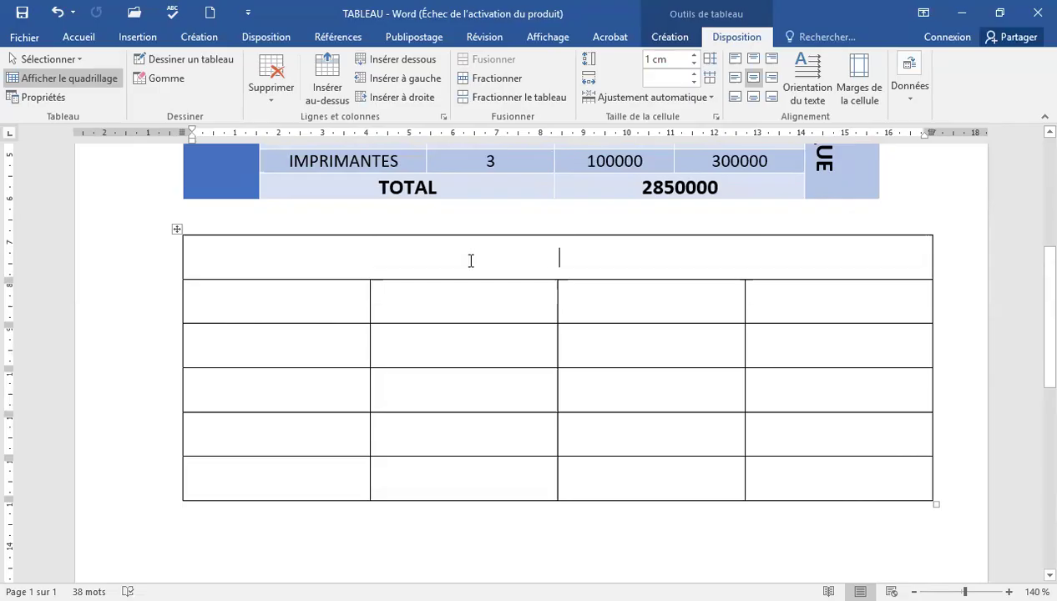
pyautogui.write('OR')
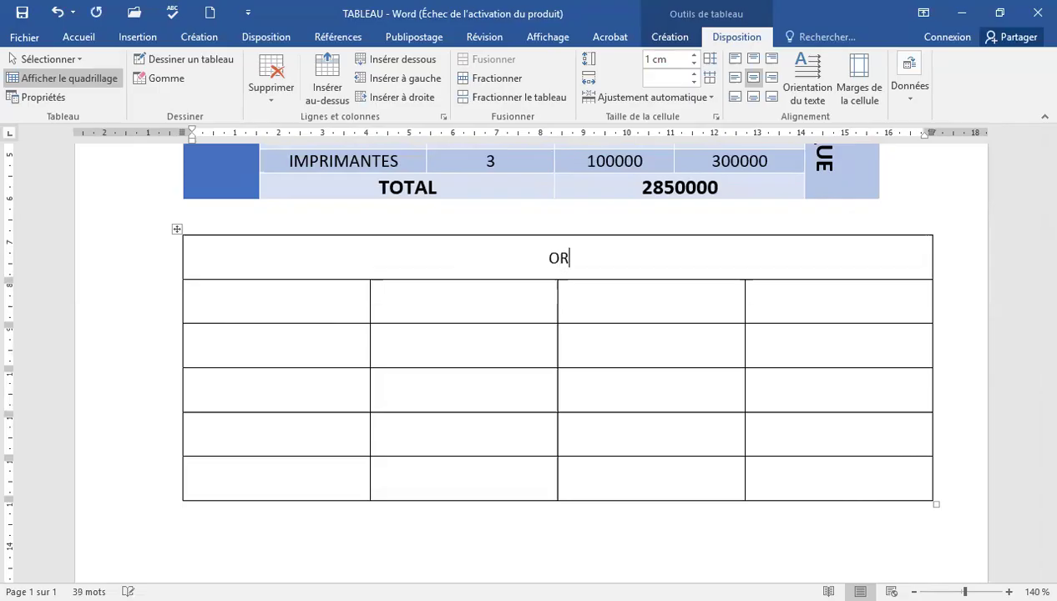
pyautogui.write('DINATEUR')
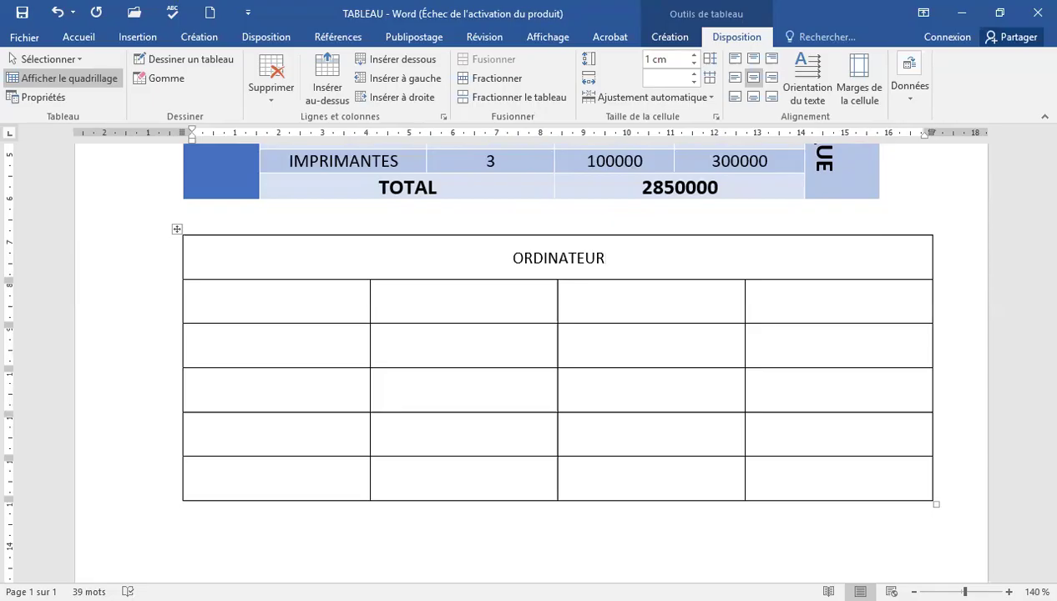
# Merge the second row's first two cells into one and its last two cells into another.
pyautogui.click(265, 306)
pyautogui.hotkey('shift', 'Right')
pyautogui.hotkey('shift', 'Right')
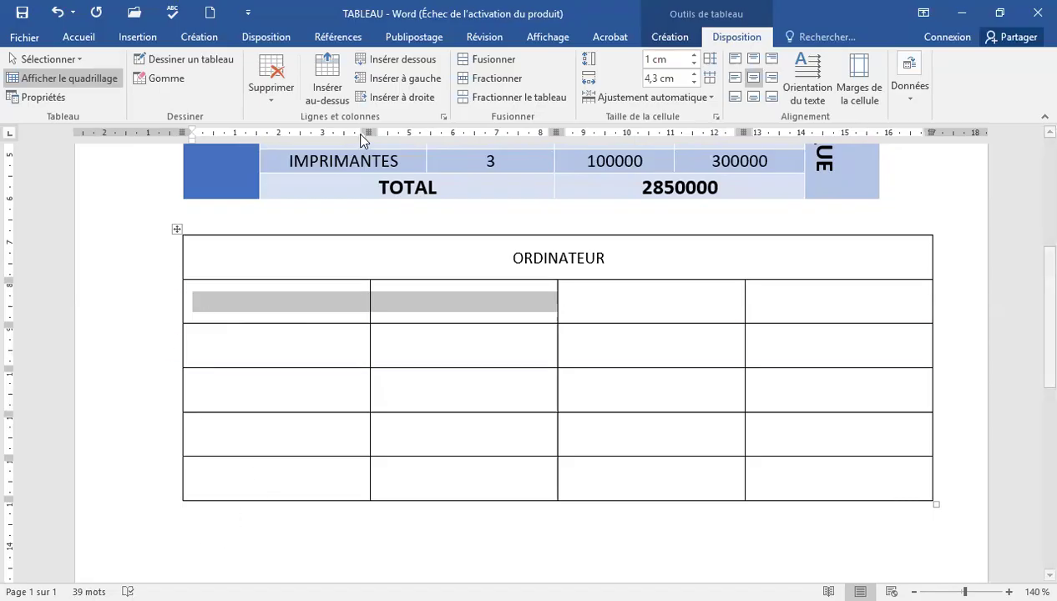
pyautogui.click(498, 60)
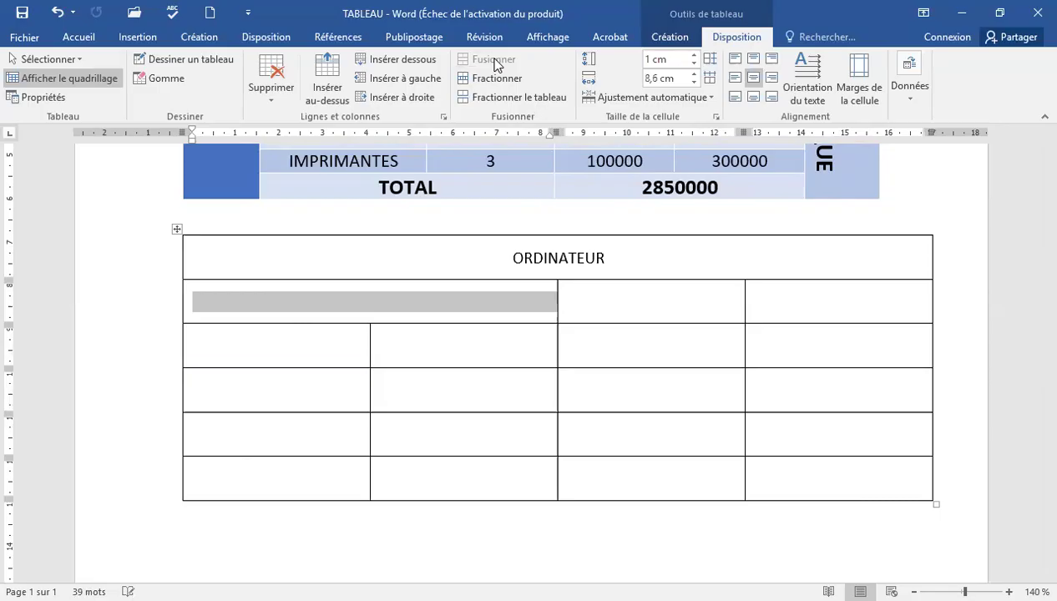
pyautogui.click(621, 300)
pyautogui.hotkey('shift', 'Right')
pyautogui.hotkey('shift', 'Right')
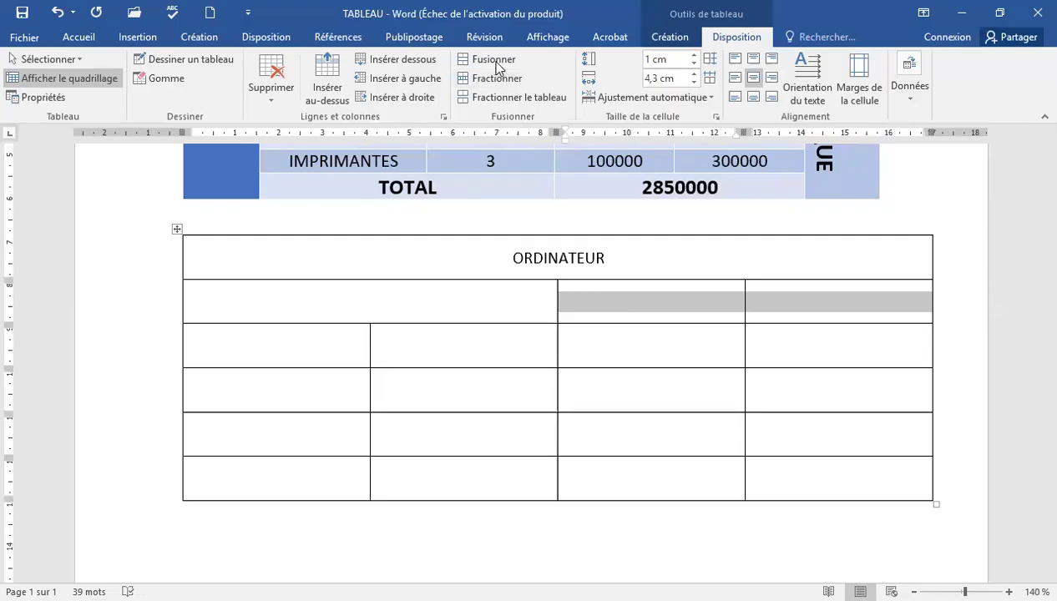
pyautogui.click(491, 60)
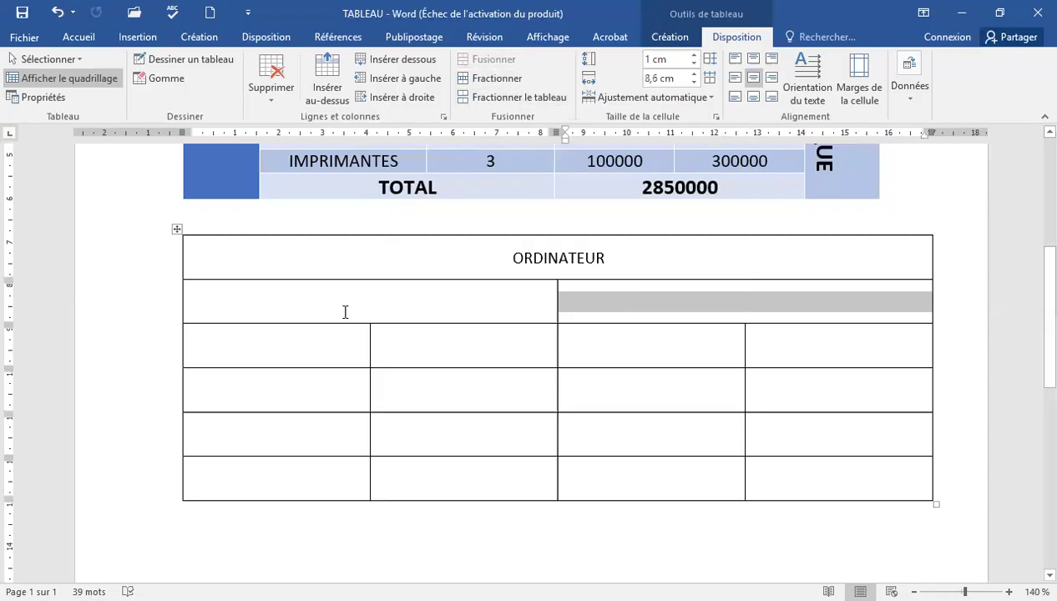
# Enter the second-row headings UNITE CENTRALE in the first merged cell and ELEMENTS PERIPHERIQUES in the second.
pyautogui.click(309, 315)
pyautogui.write('U')
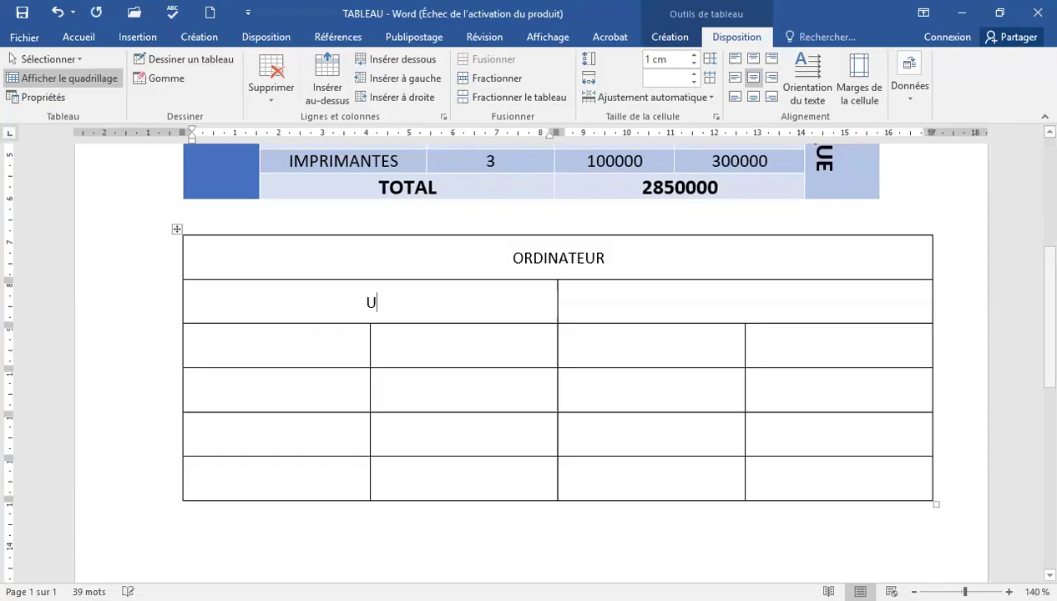
pyautogui.write('B+NI')
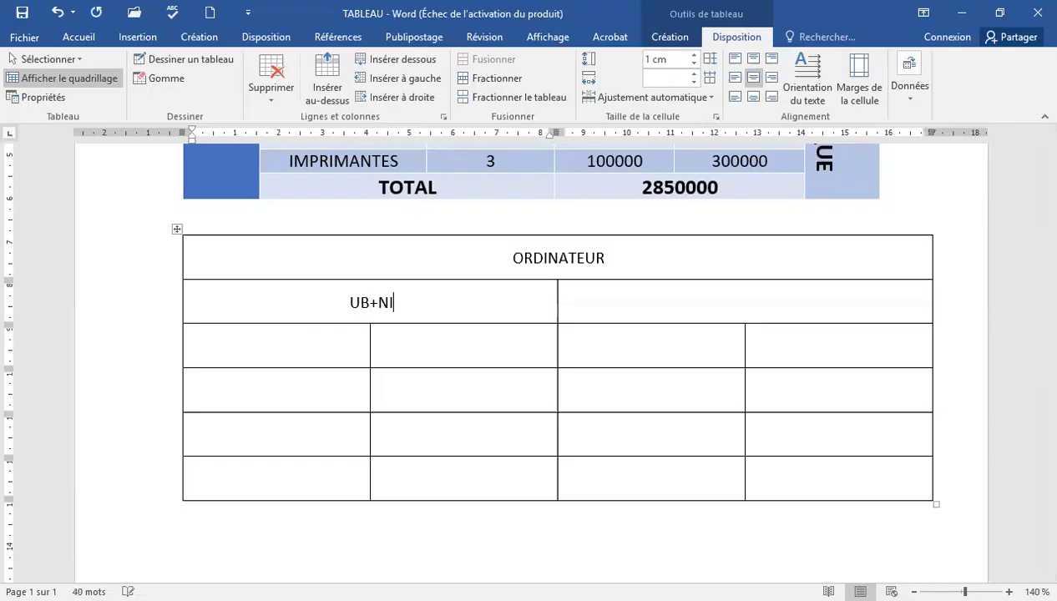
pyautogui.press('BackSpace')
pyautogui.press('BackSpace')
pyautogui.press('BackSpace')
pyautogui.press('BackSpace')
pyautogui.write('NITE CENTRALE')
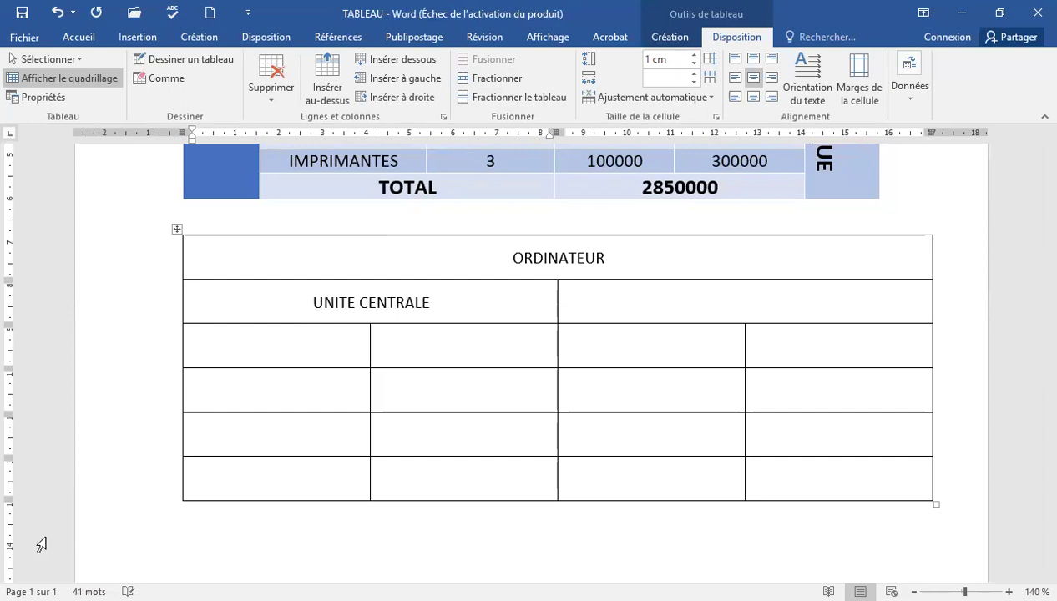
pyautogui.press('Tab')
pyautogui.write('ELE')
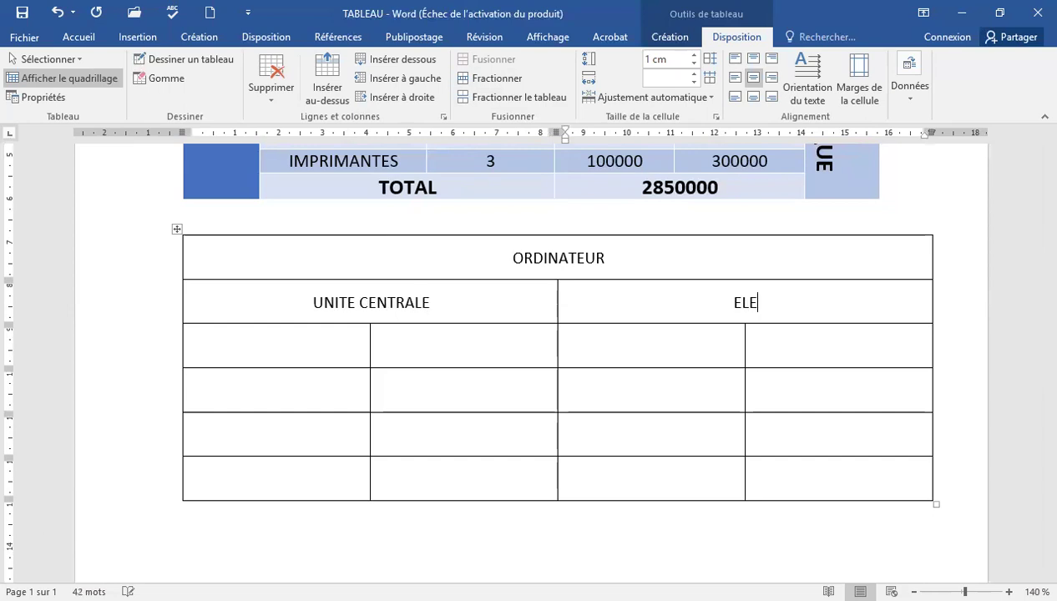
pyautogui.write('MENTS PERIPHERIQUES')
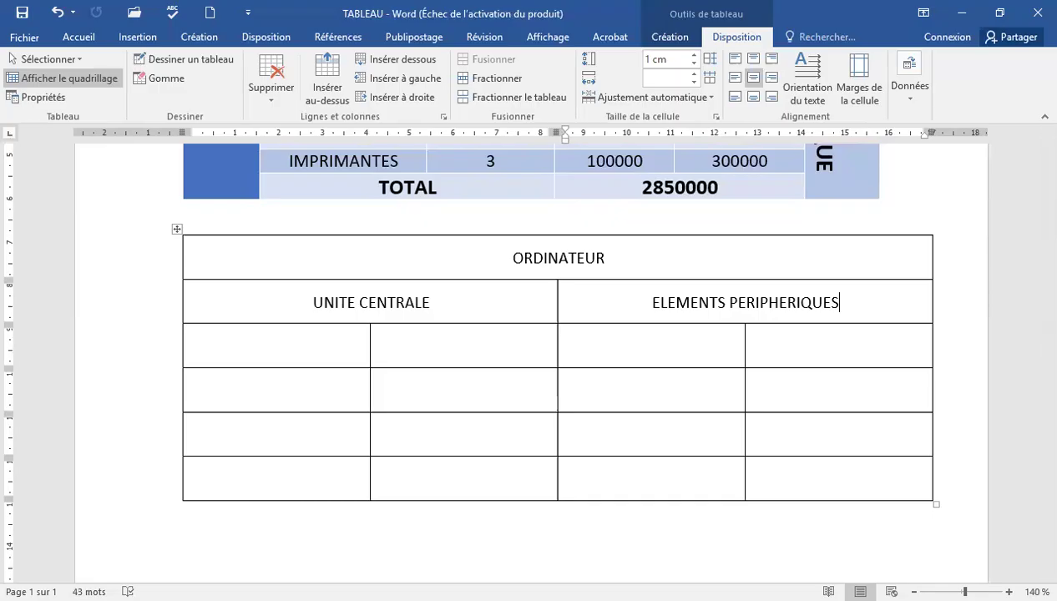
# Merge the third row of the ORDINATEUR table into one cell and enter the heading ELEMENTS PERIPHERIQUES.
pyautogui.click(114, 343)
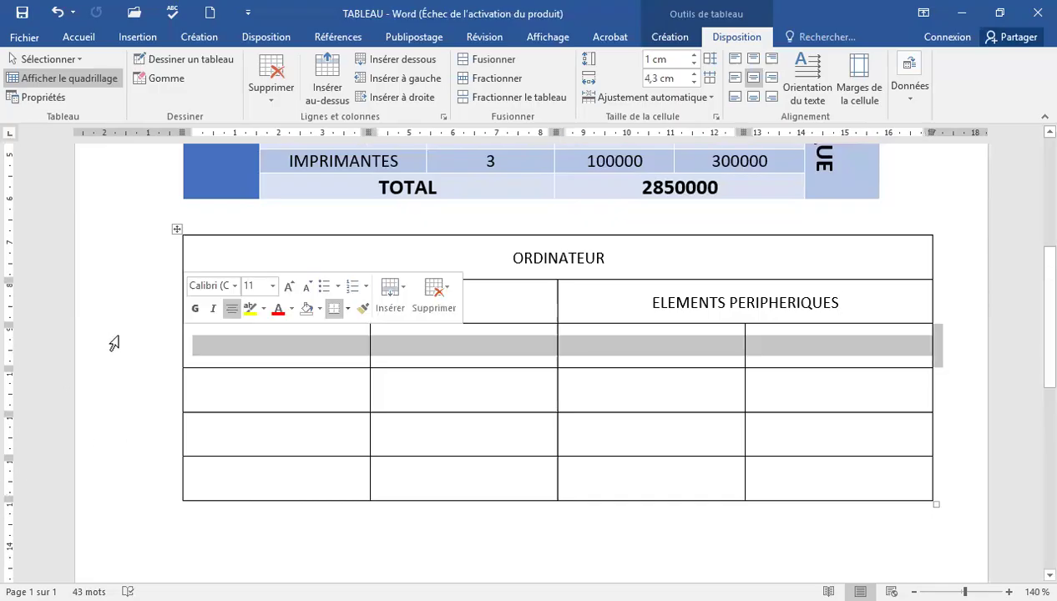
pyautogui.click(493, 60)
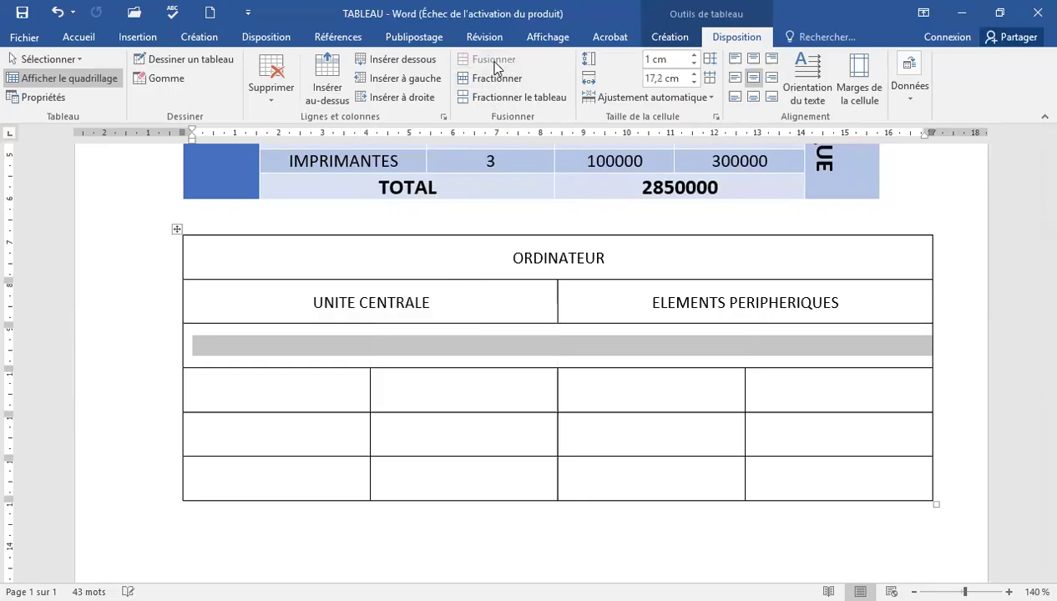
pyautogui.click(512, 347)
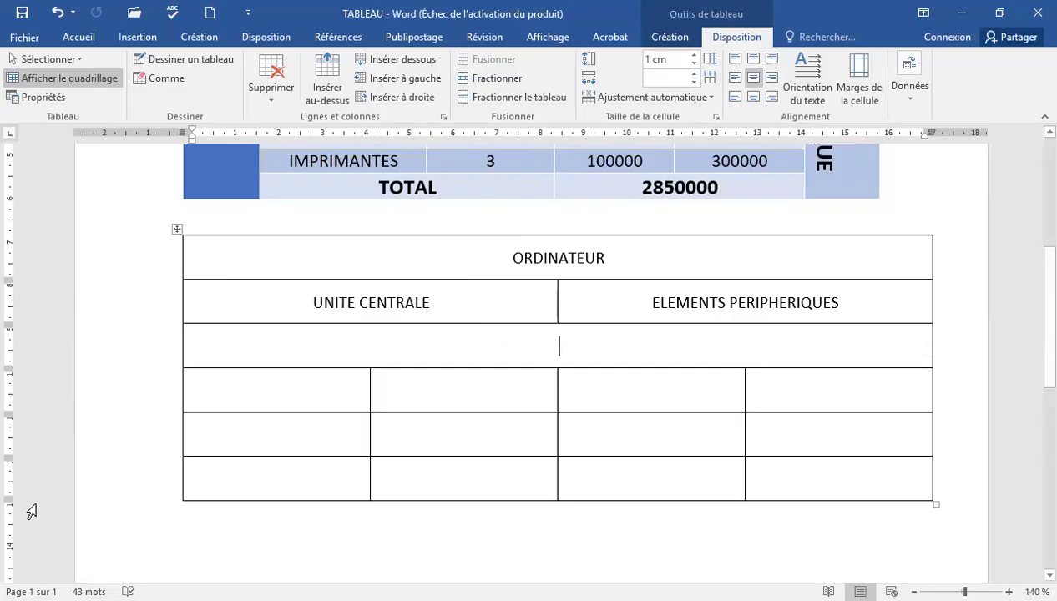
pyautogui.write('ELEMENTS')
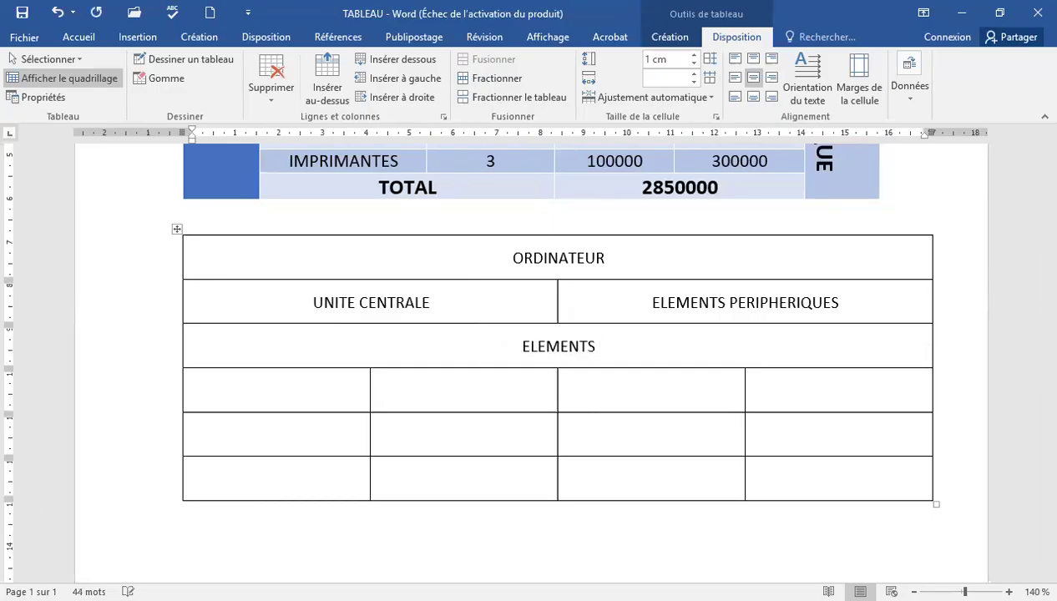
pyautogui.write(' PERIPHERIQUES')
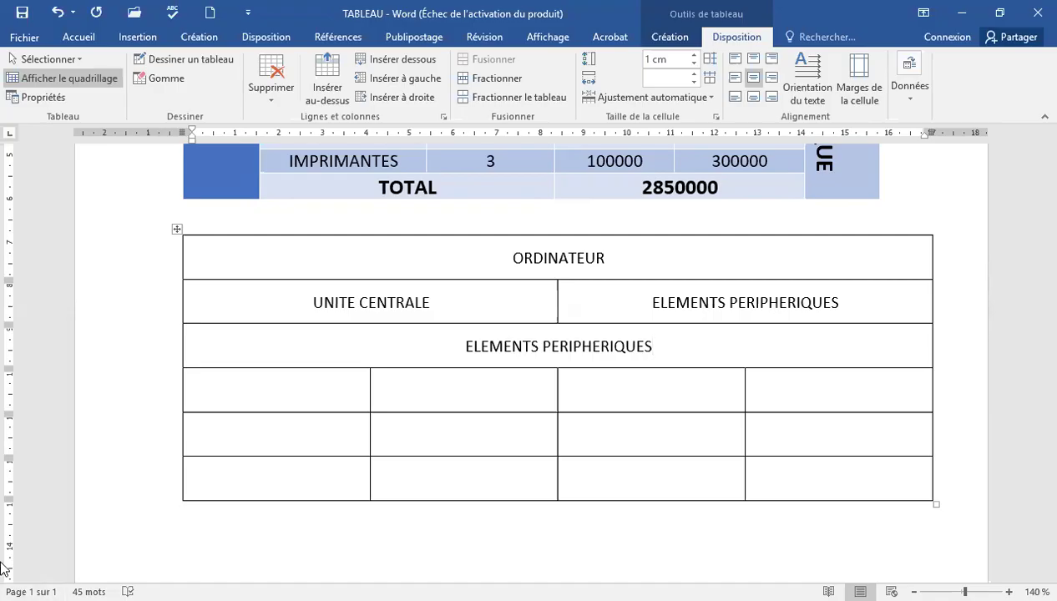
# Merge the fourth row's first two cells into one and its last two cells into another.
pyautogui.click(296, 386)
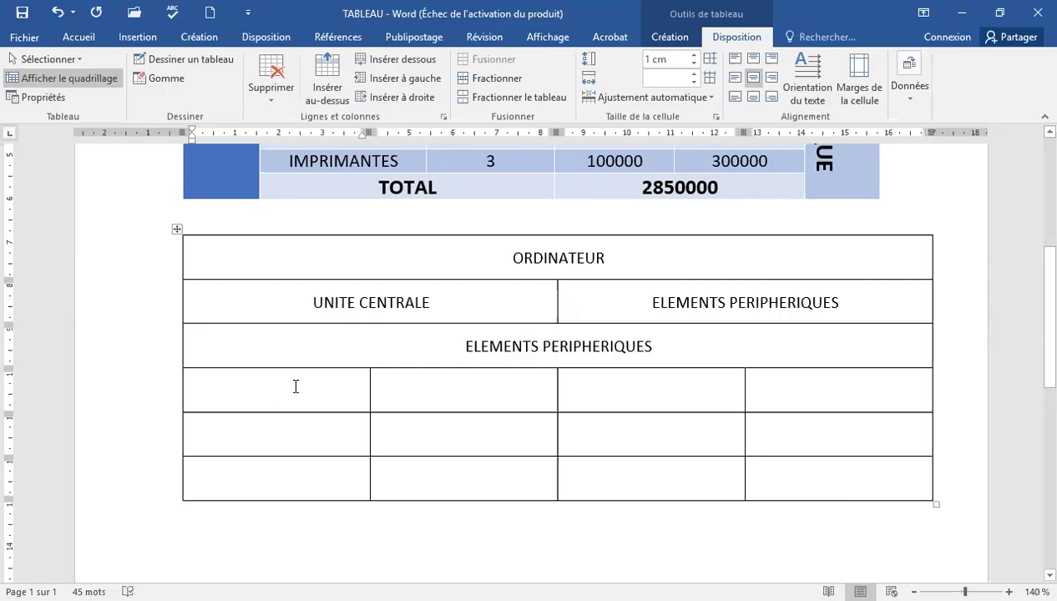
pyautogui.hotkey('shift', 'Right')
pyautogui.hotkey('shift', 'Right')
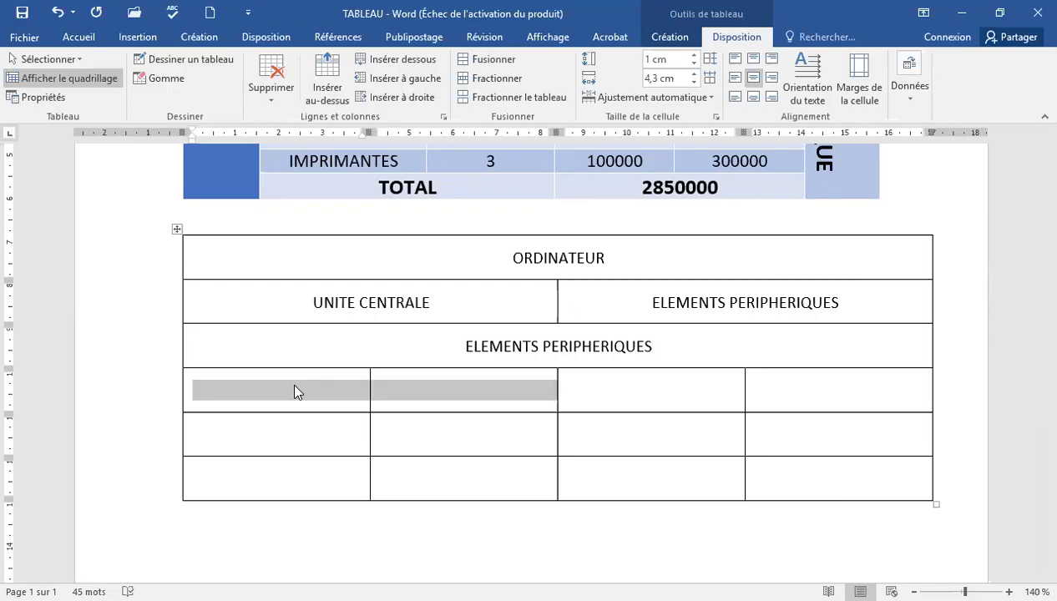
pyautogui.click(496, 66)
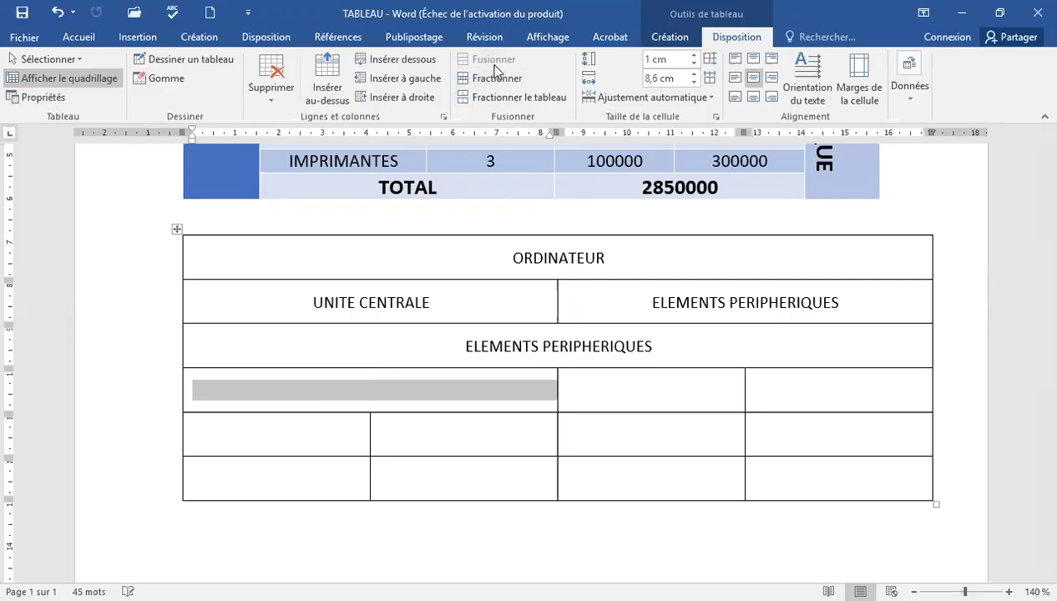
pyautogui.click(644, 394)
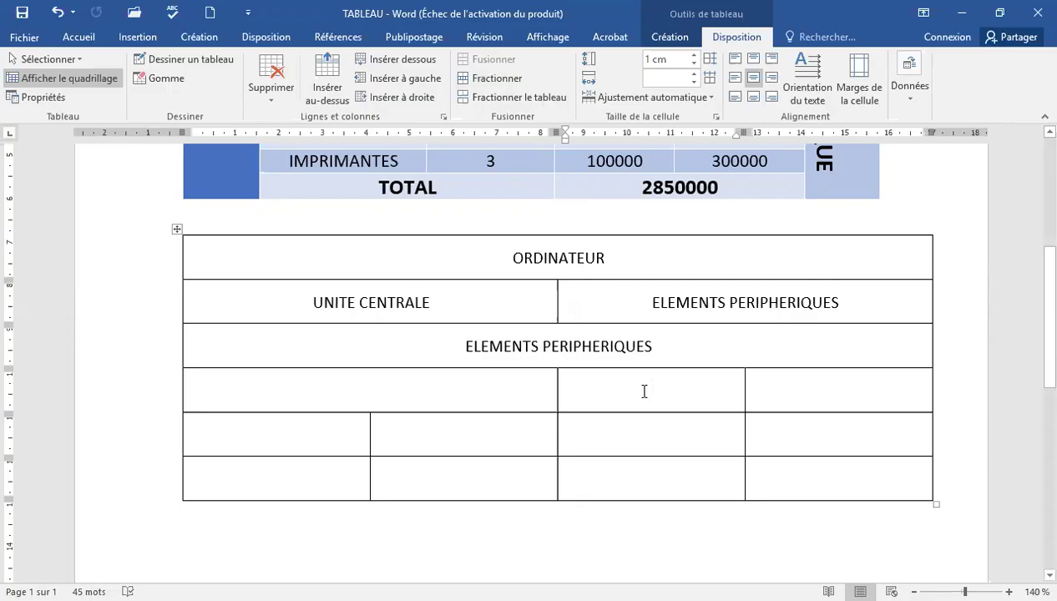
pyautogui.doubleClick(644, 391)
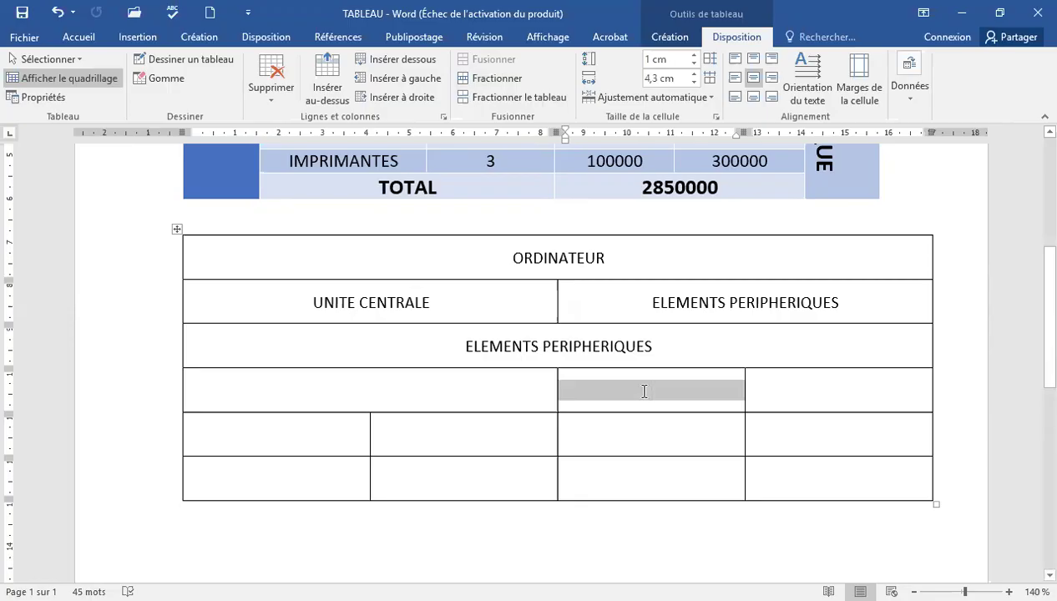
pyautogui.hotkey('shift', 'Right')
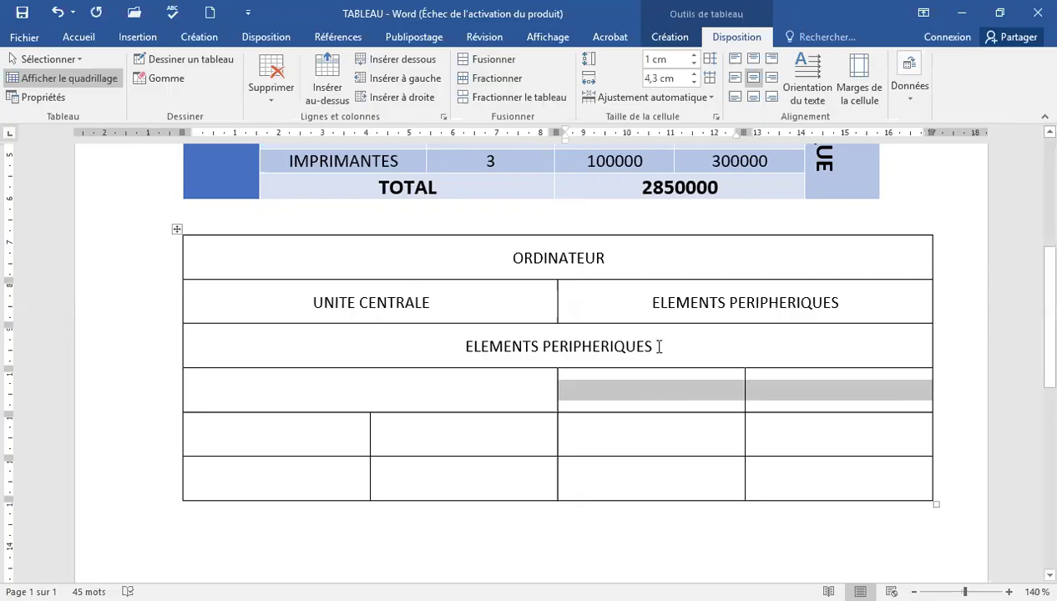
pyautogui.click(485, 61)
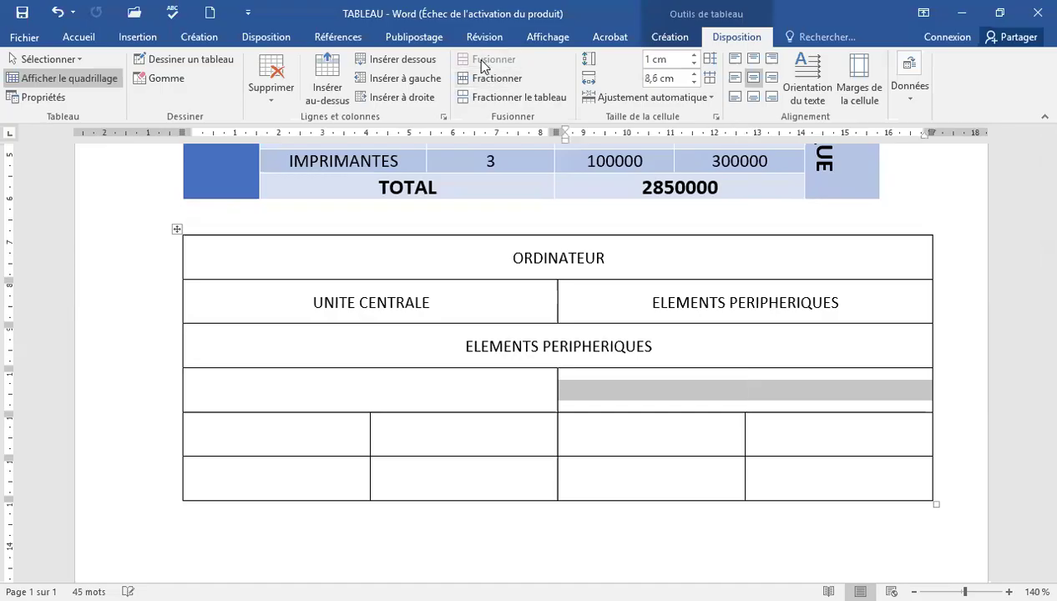
# Enter the fourth-row headings PERIPHERIQUES D’ENTRES in the first merged cell and PERIPHERIQUES DE SORTIS in the second.
pyautogui.click(315, 403)
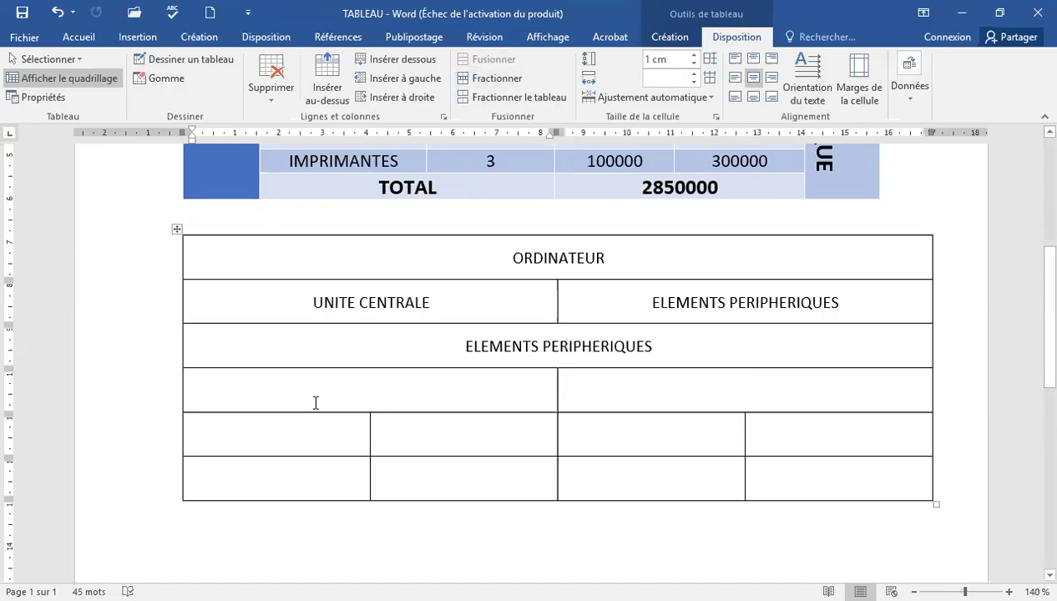
pyautogui.write('PE')
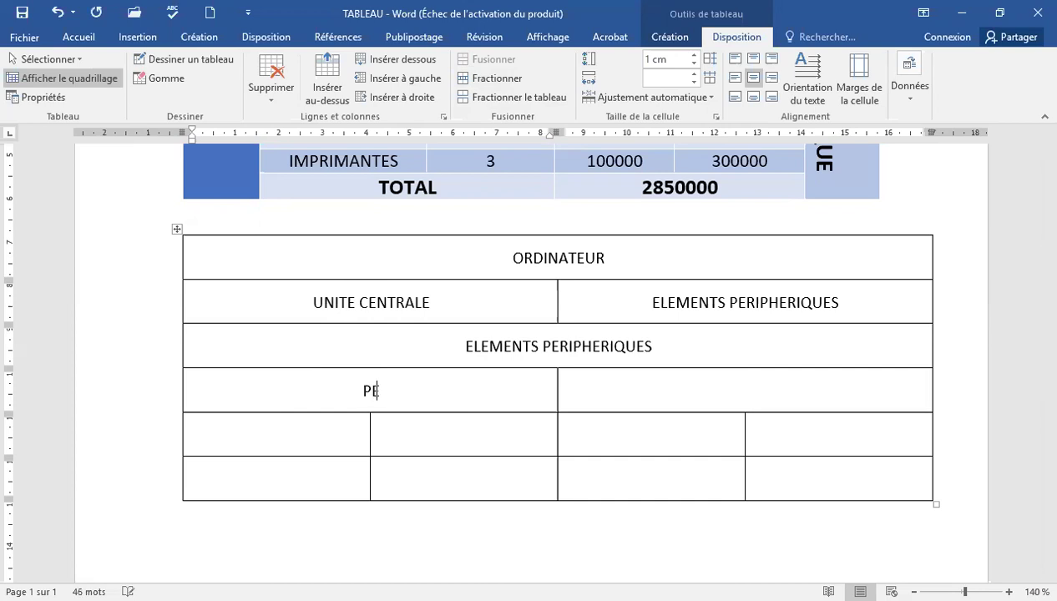
pyautogui.write('RIPHZ')
pyautogui.press('BackSpace')
pyautogui.press('BackSpace')
pyautogui.write('HERIQUES')
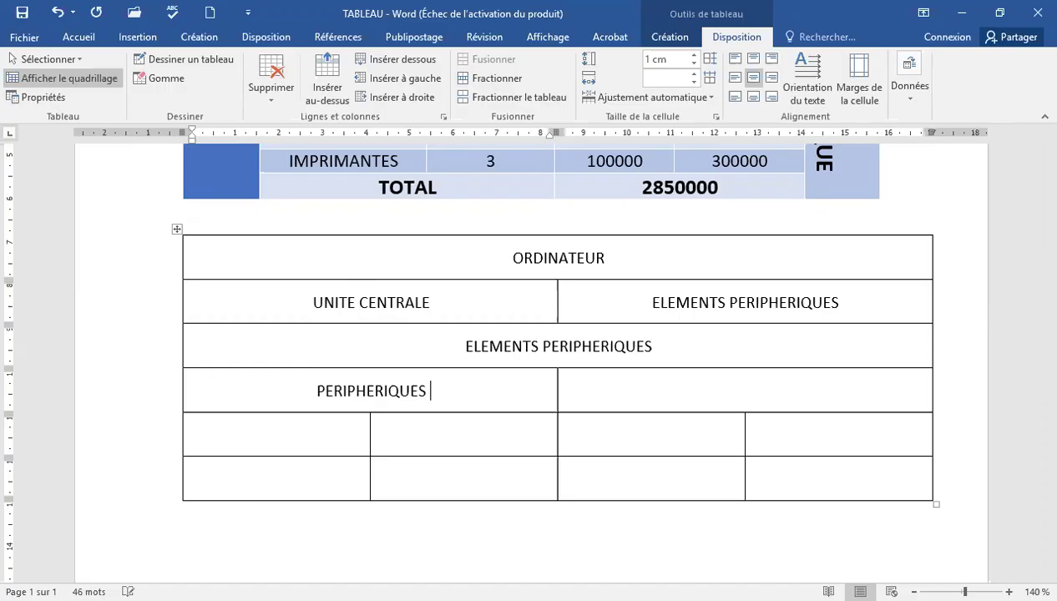
pyautogui.write(" D'ENTR")
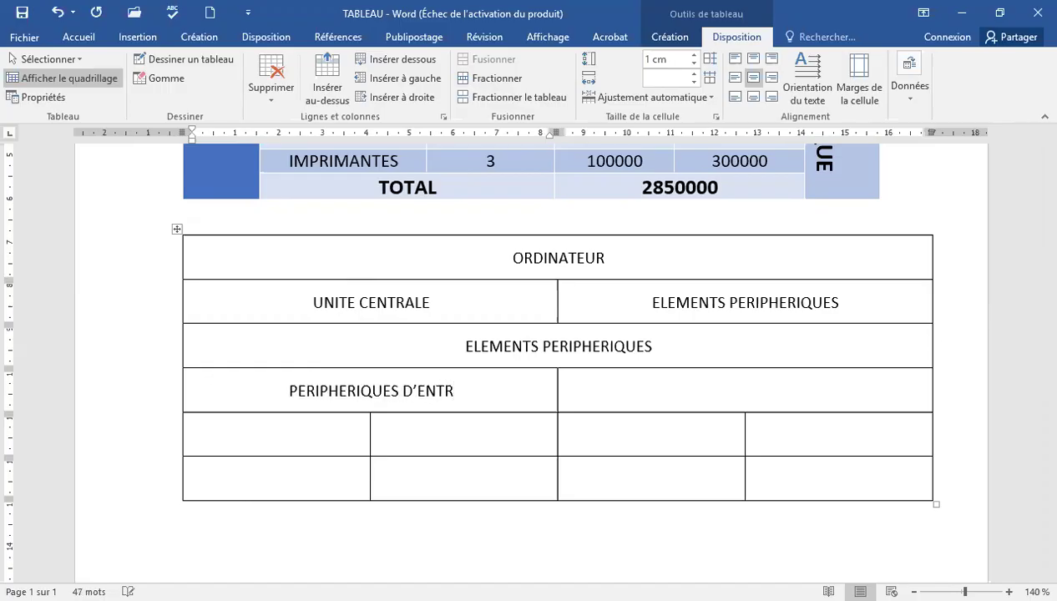
pyautogui.write('ES')
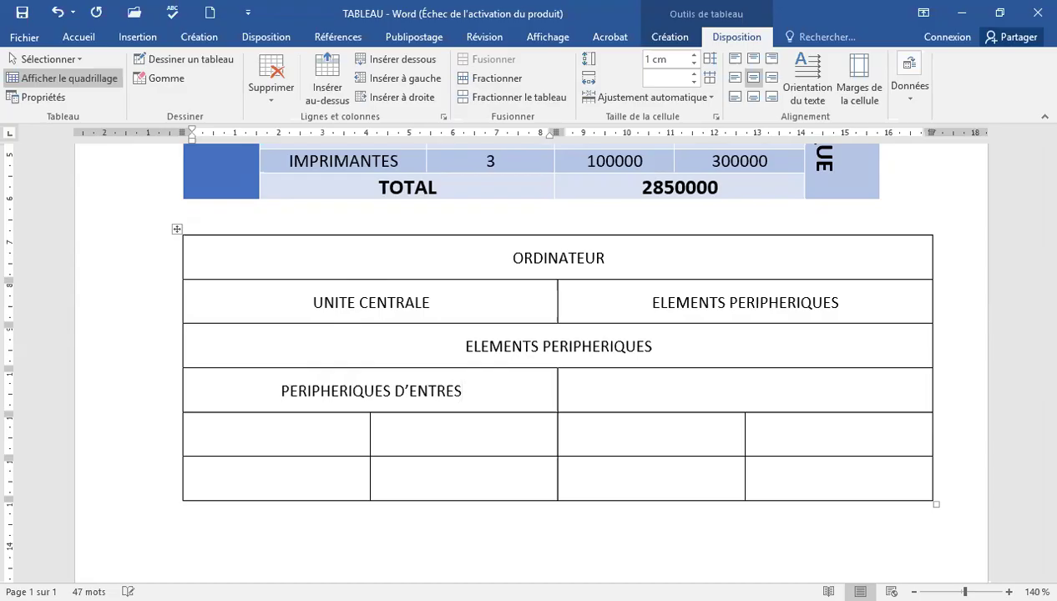
pyautogui.press('Tab')
pyautogui.write('PERIPHERIQUES DE SORTIS')
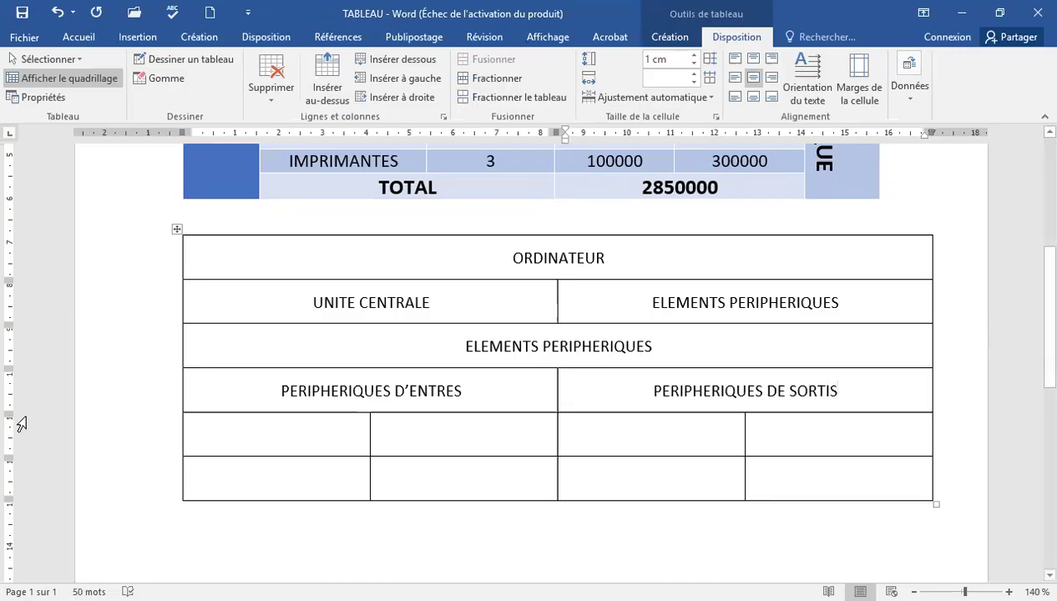
# Fill the fifth row's four cells with CLEVIER, SOURIS, ECRAN and IMPRIMANTES.
pyautogui.click(245, 440)
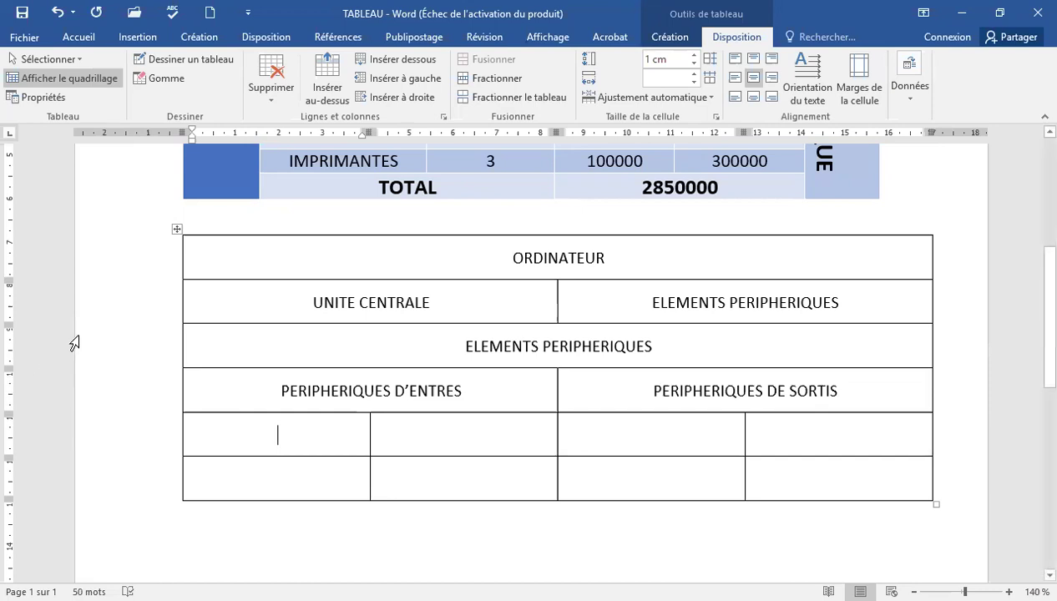
pyautogui.write('CA')
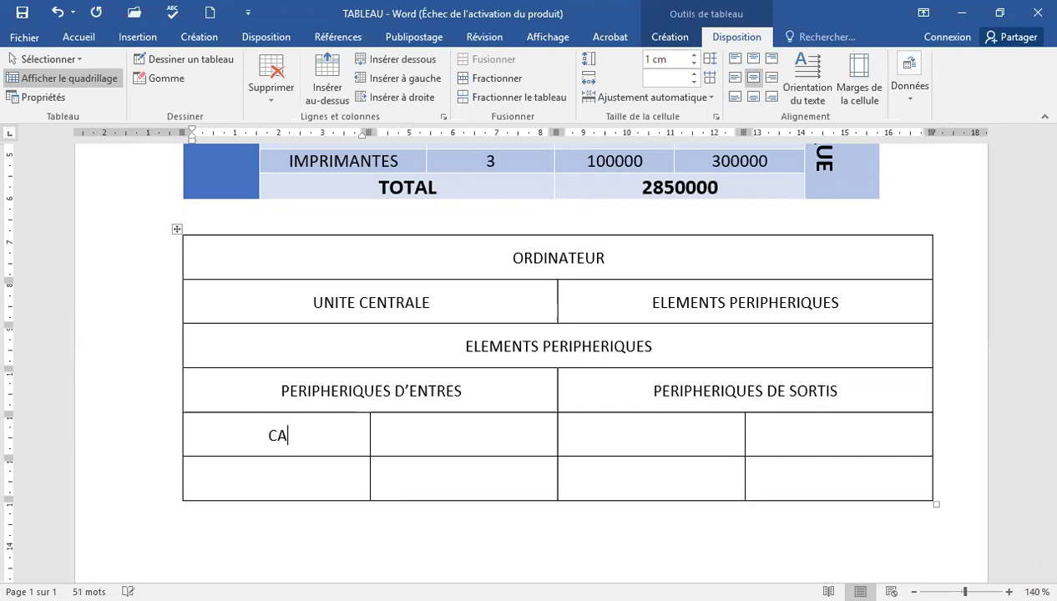
pyautogui.write('L')
pyautogui.press('BackSpace')
pyautogui.press('BackSpace')
pyautogui.write('LEVIER')
pyautogui.press('Tab')
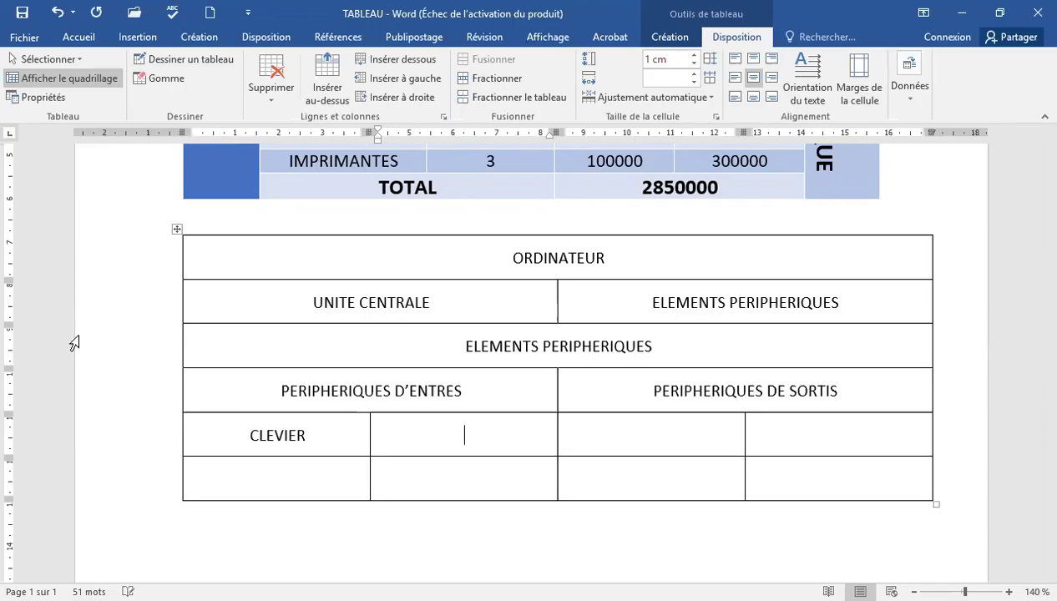
pyautogui.write('SOURIS')
pyautogui.press('Tab')
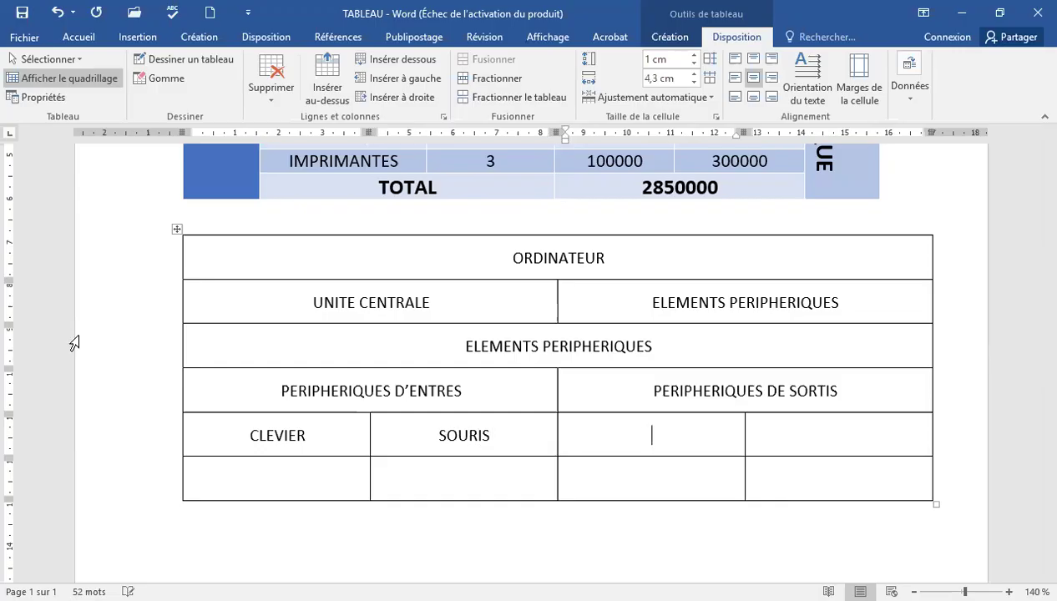
pyautogui.write('ECRAN')
pyautogui.press('Tab')
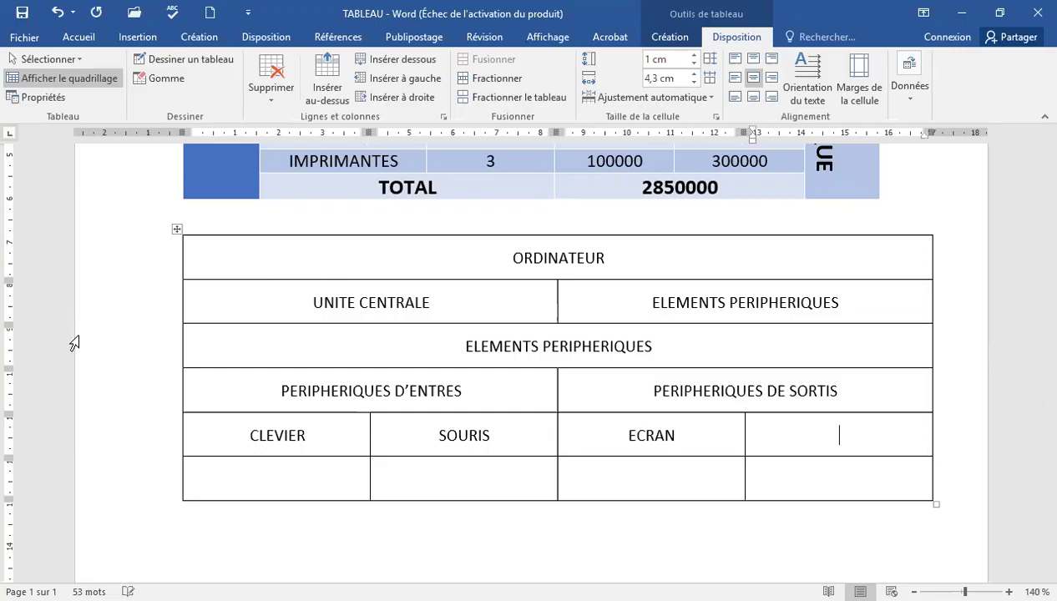
pyautogui.write('IMPRIMANTES')
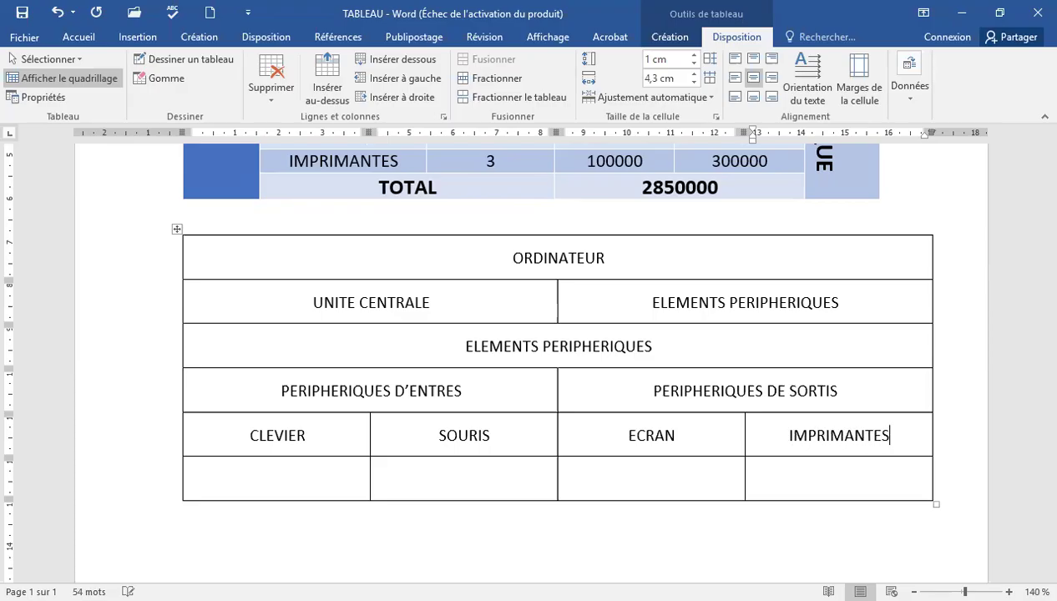
# Fill the sixth row's four cells with MICRO, CLES USB, BAFFLE and CLE USB.
pyautogui.press('Tab')
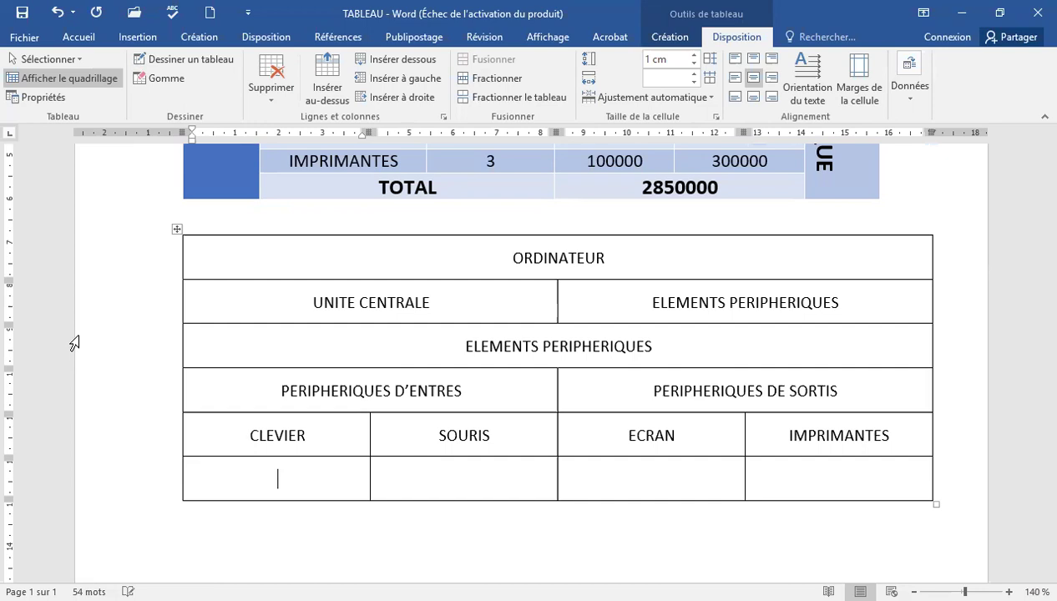
pyautogui.write('MICRO')
pyautogui.press('Tab')
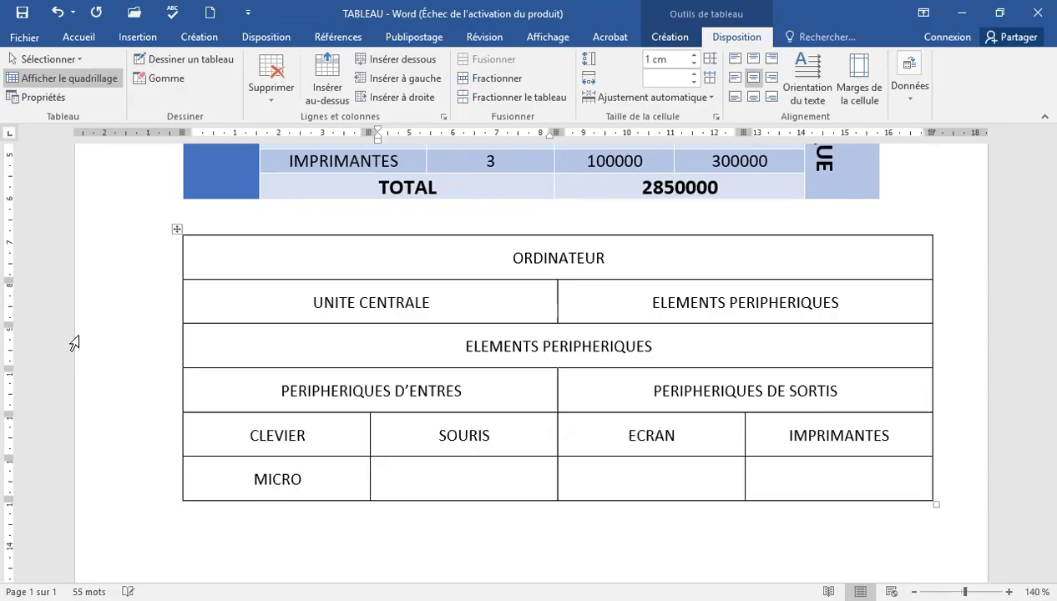
pyautogui.write('CLES USB')
pyautogui.press('Tab')
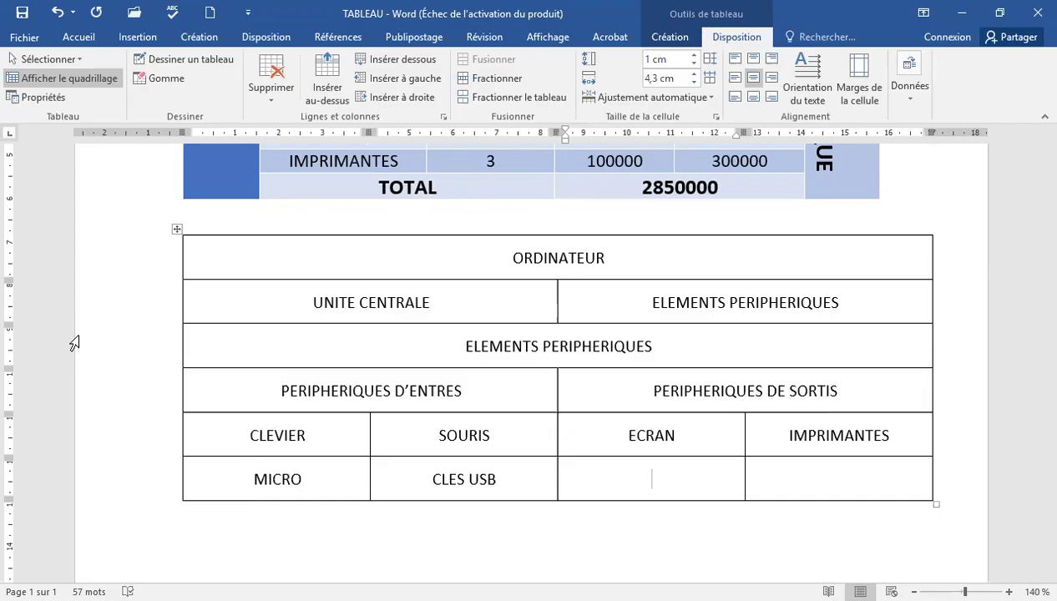
pyautogui.write('BAFFLE')
pyautogui.press('Tab')
pyautogui.write('CLE')
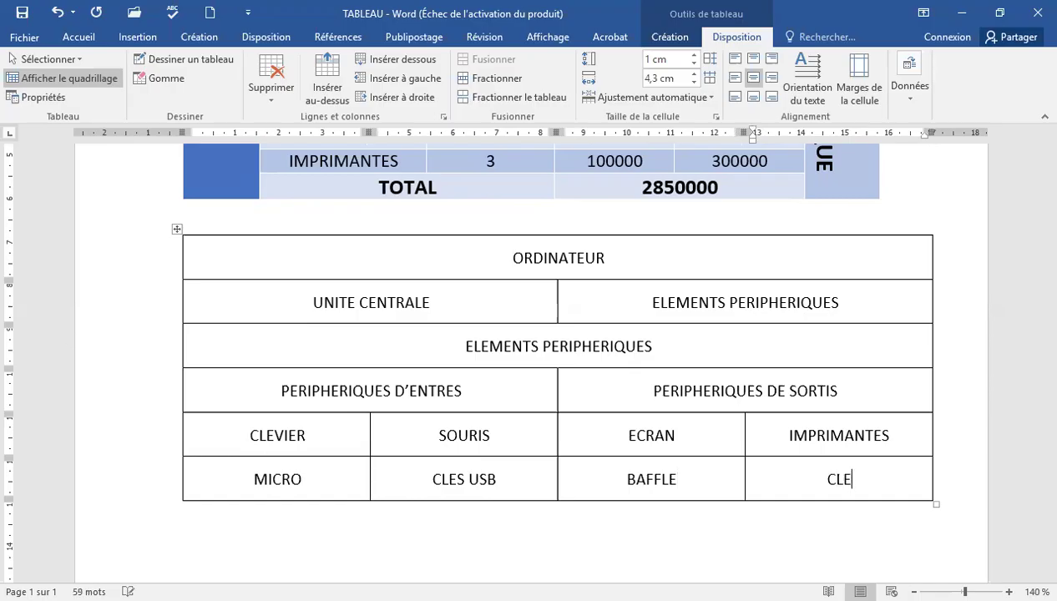
pyautogui.write(' USB')
# Add a seventh row at the table's end, merged into one cell containing ELEMENTS DE L’ORDINATEUR.
pyautogui.press('Tab')
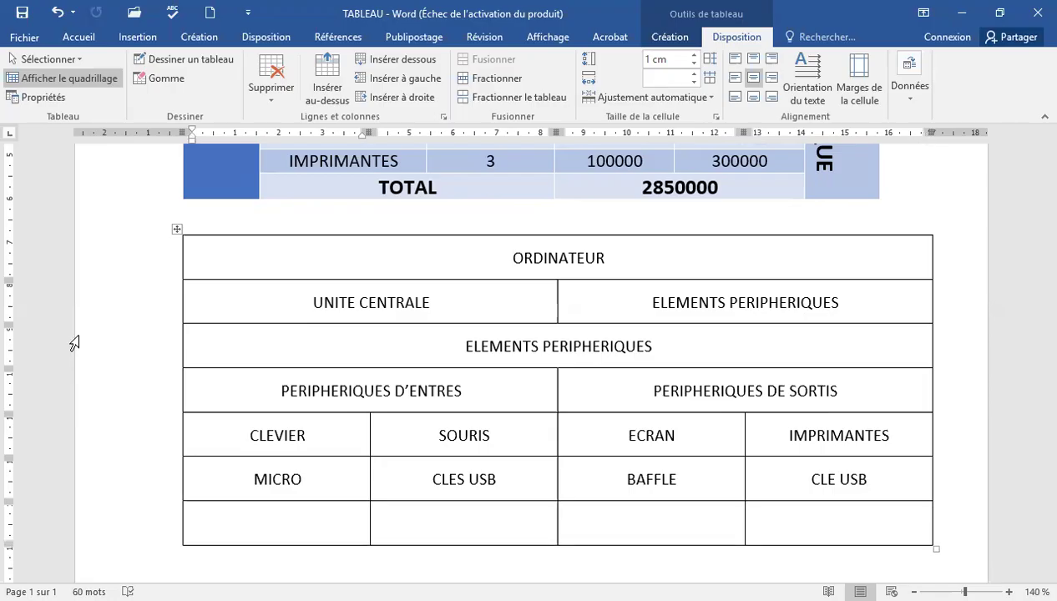
pyautogui.click(122, 534)
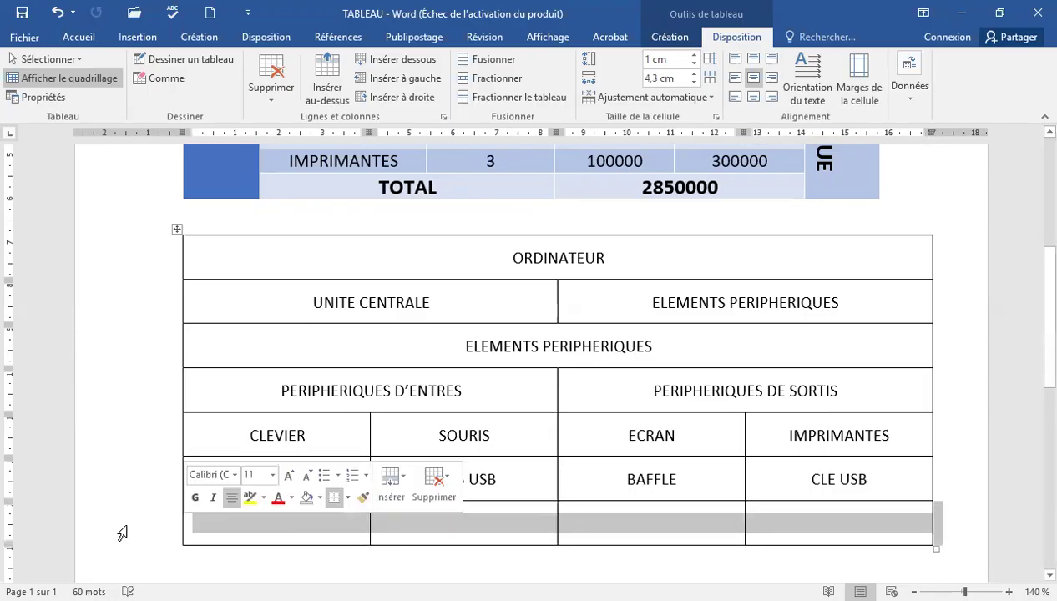
pyautogui.click(494, 60)
pyautogui.write('ELEMENTS DE')
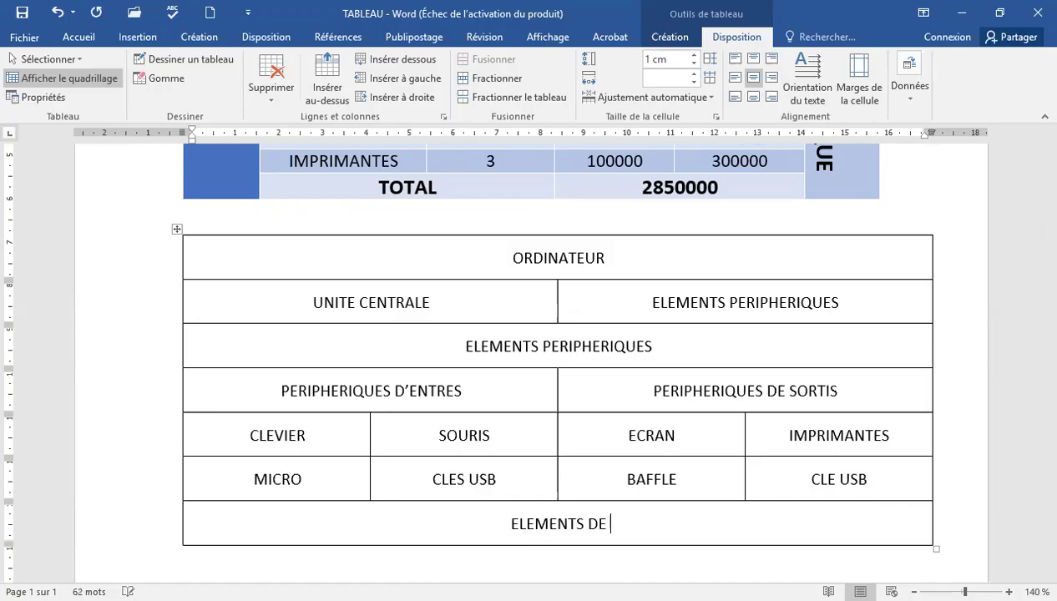
pyautogui.write(" L'")
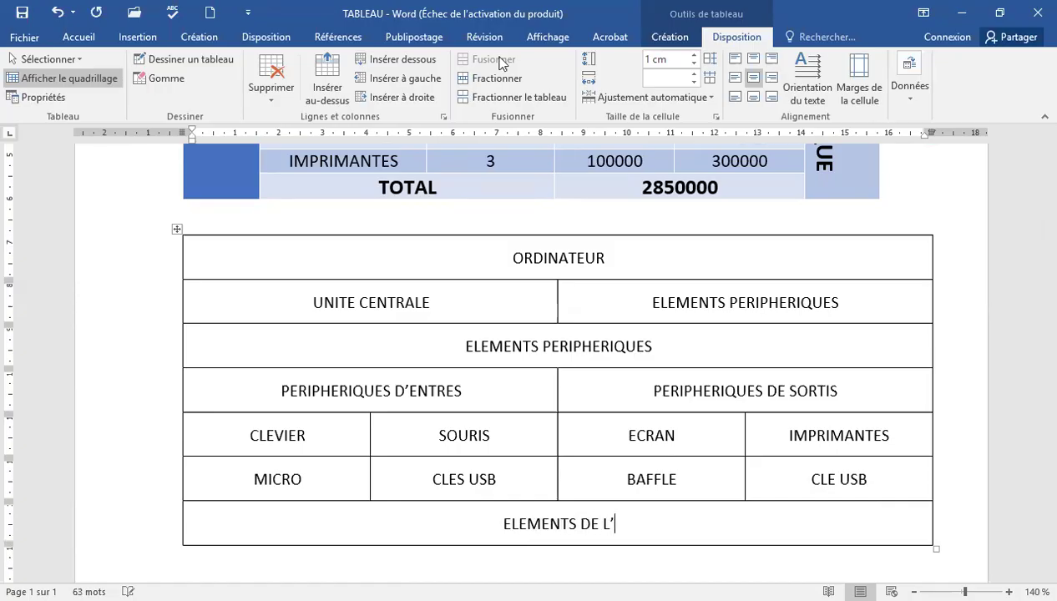
pyautogui.write('ORDINATE')
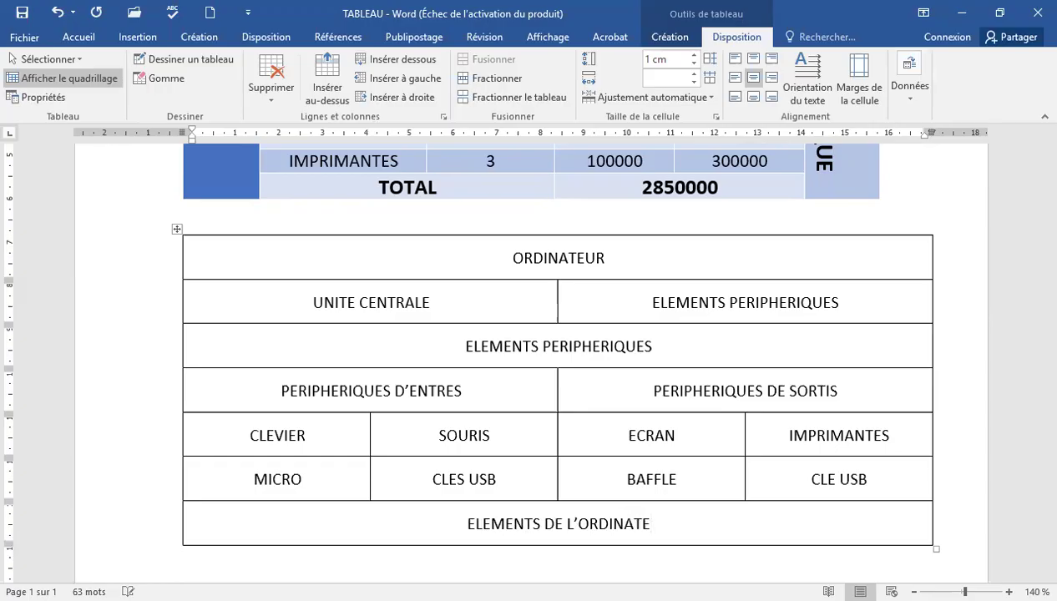
pyautogui.write('UR')
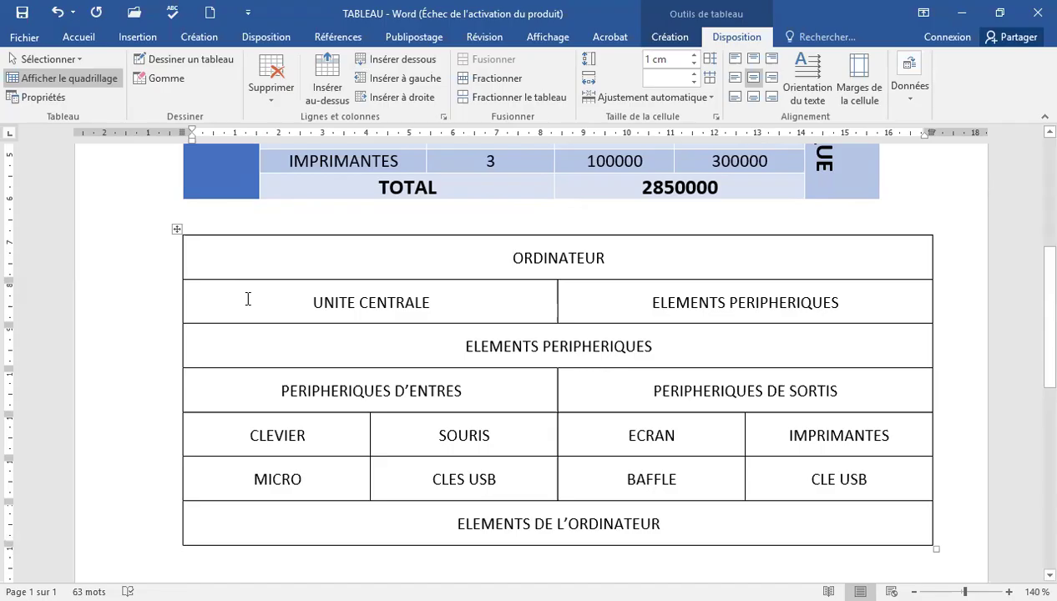
# Format all text in the ORDINATEUR table as bold at font size 14.
pyautogui.click(178, 231)
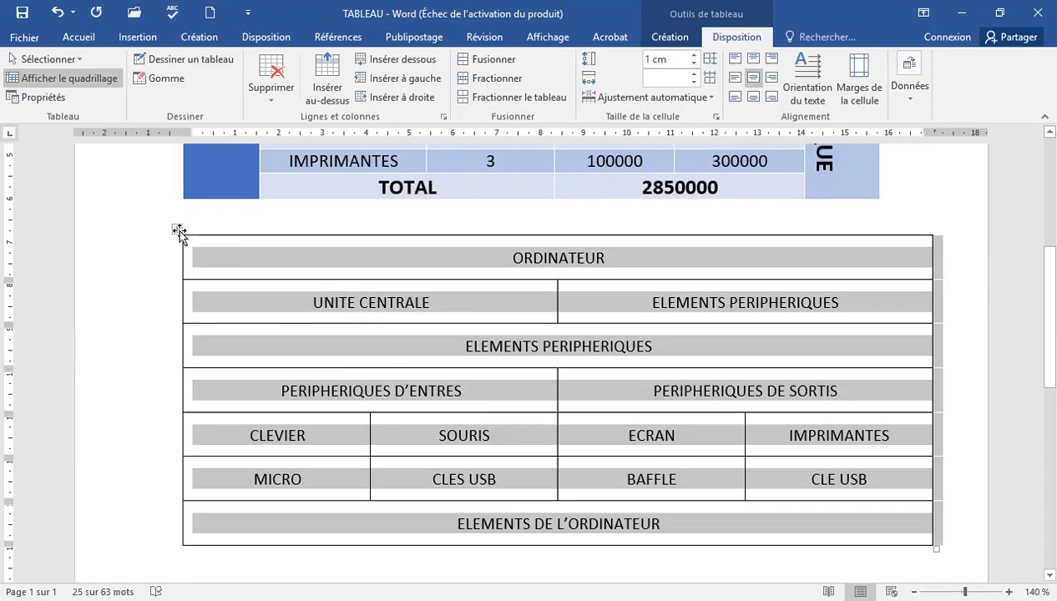
pyautogui.click(72, 38)
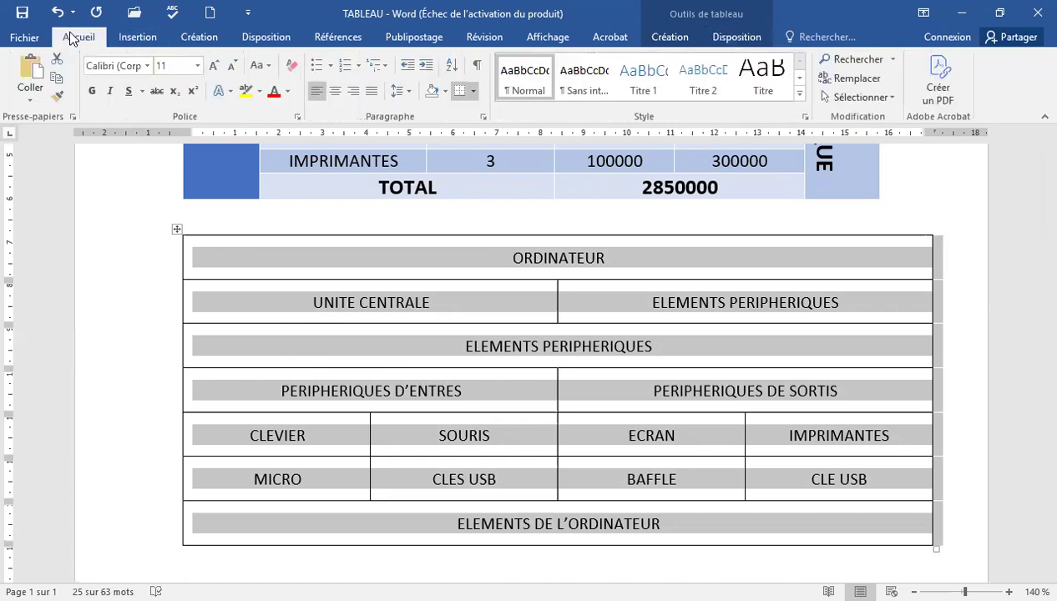
pyautogui.click(92, 93)
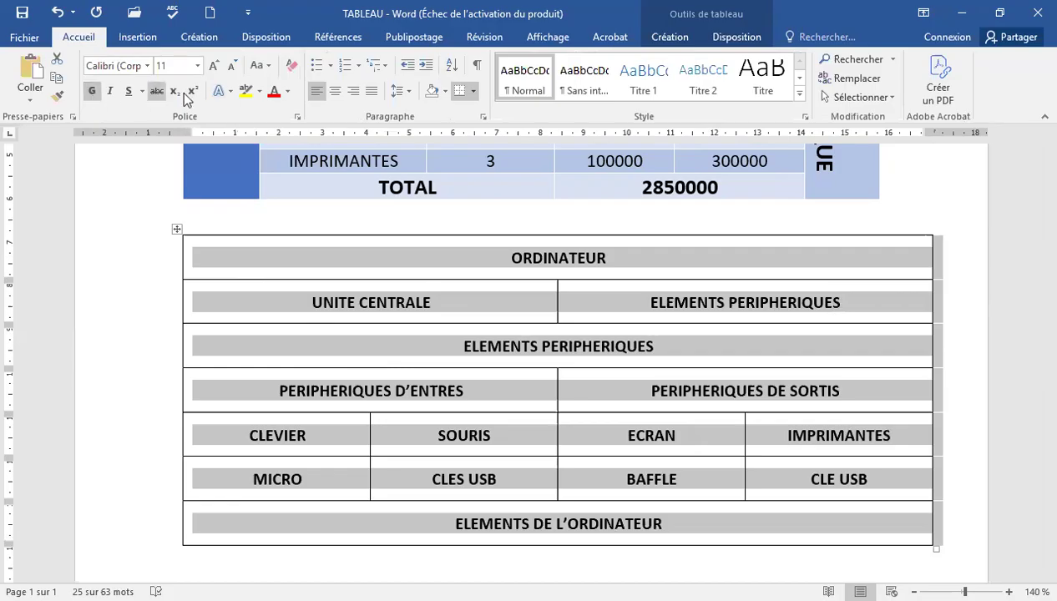
pyautogui.click(197, 65)
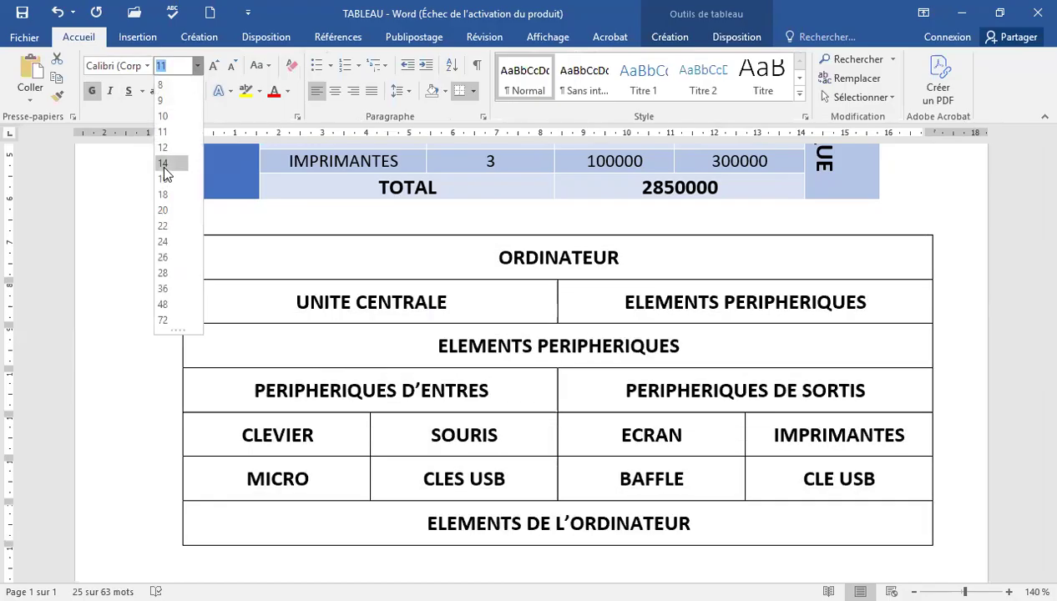
pyautogui.click(164, 171)
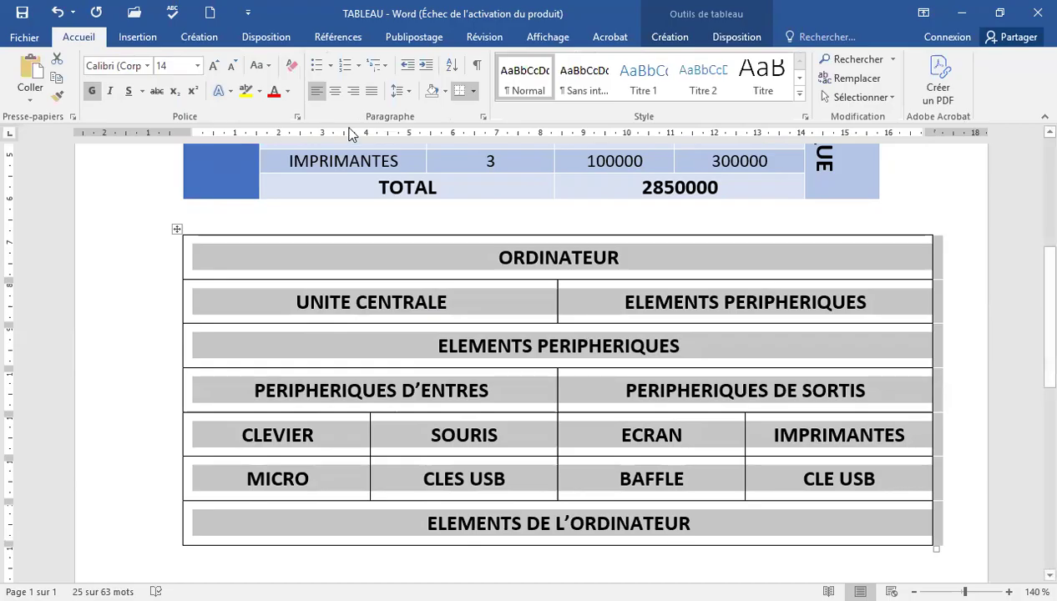
# Apply triple-line outside borders with a 1 ½ pt weight to the whole ORDINATEUR table.
pyautogui.click(669, 38)
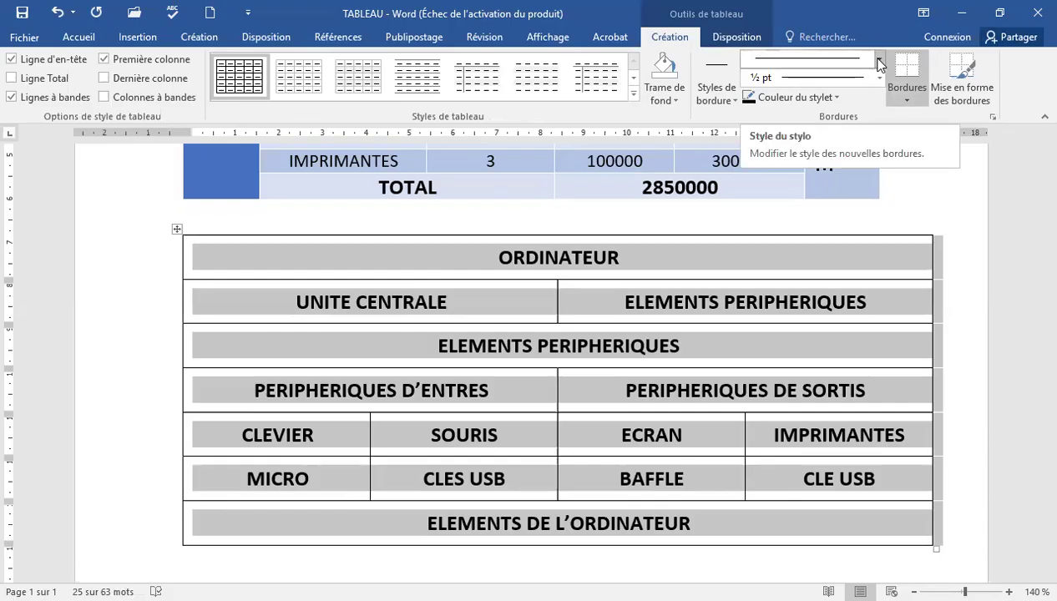
pyautogui.click(880, 61)
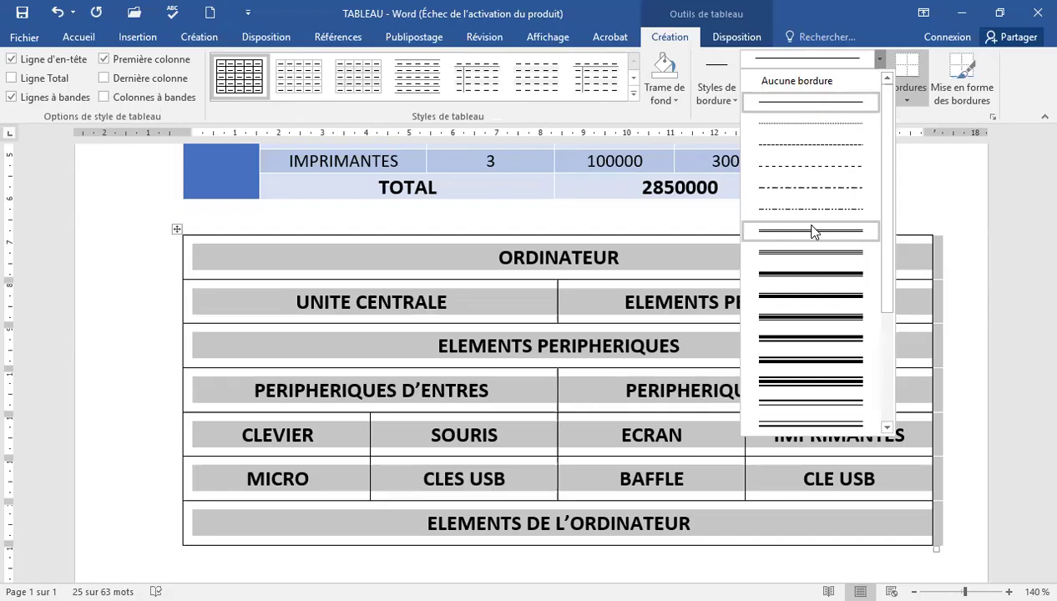
pyautogui.click(887, 428)
pyautogui.click(887, 429)
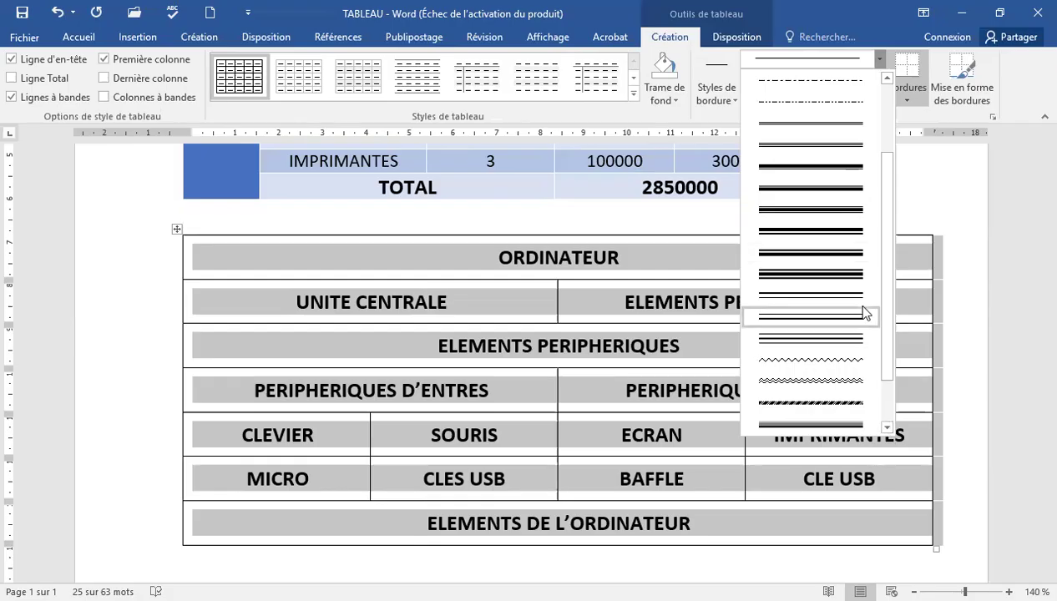
pyautogui.click(808, 147)
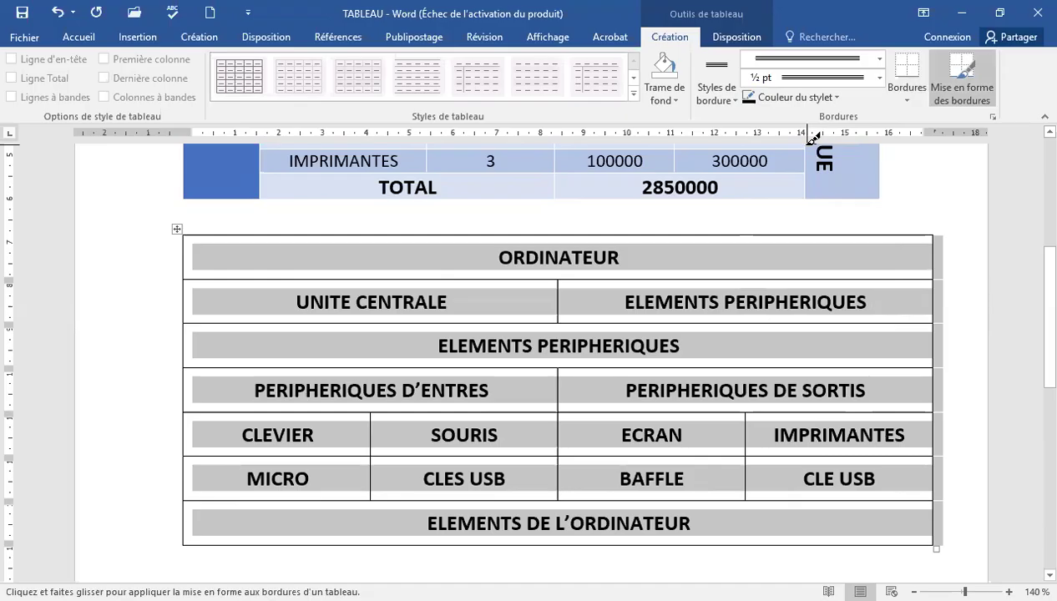
pyautogui.click(879, 80)
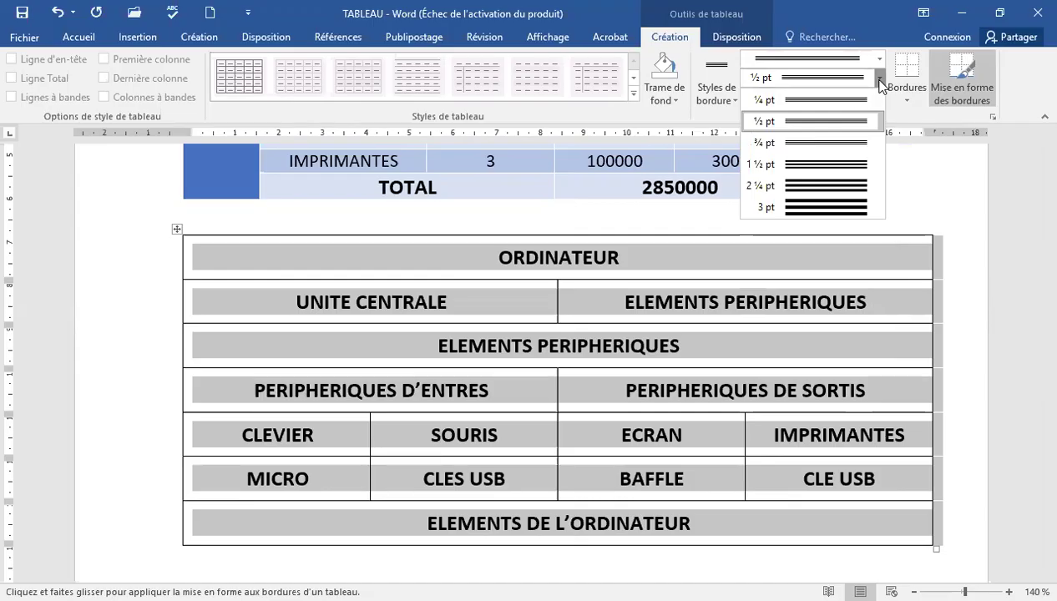
pyautogui.click(832, 165)
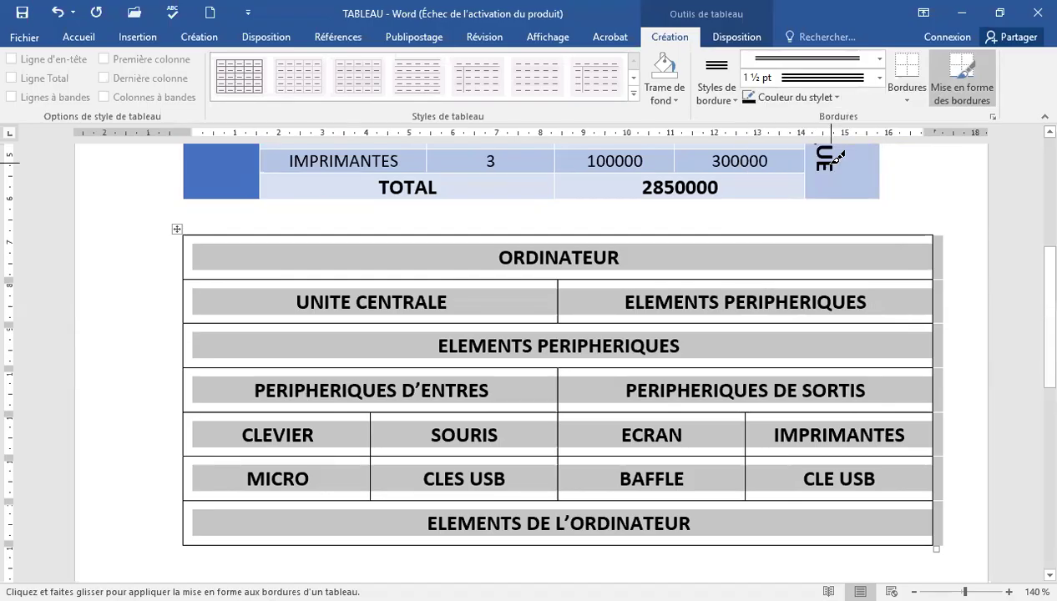
pyautogui.click(905, 99)
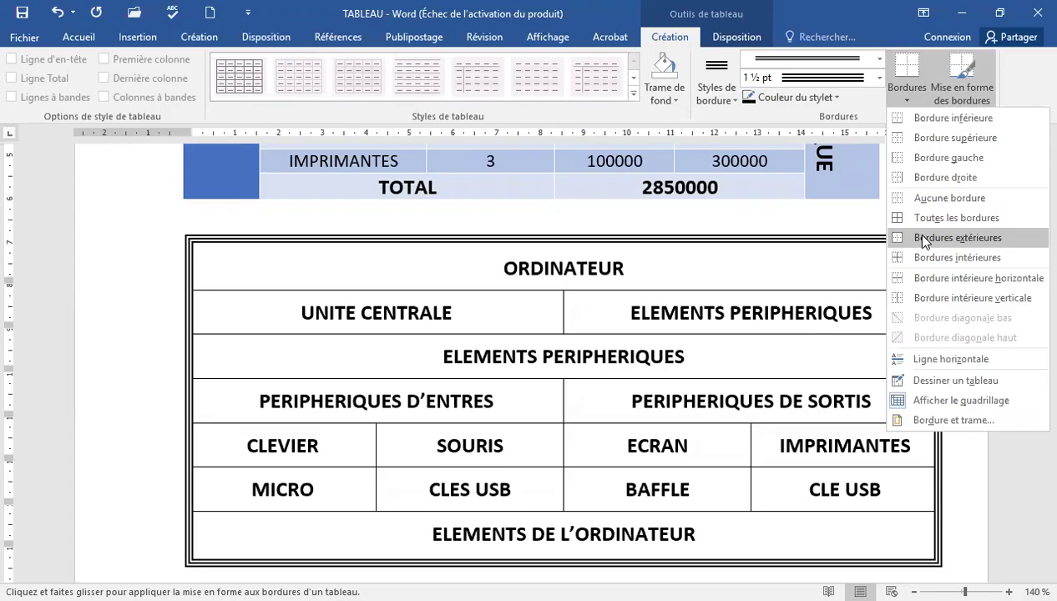
pyautogui.click(922, 237)
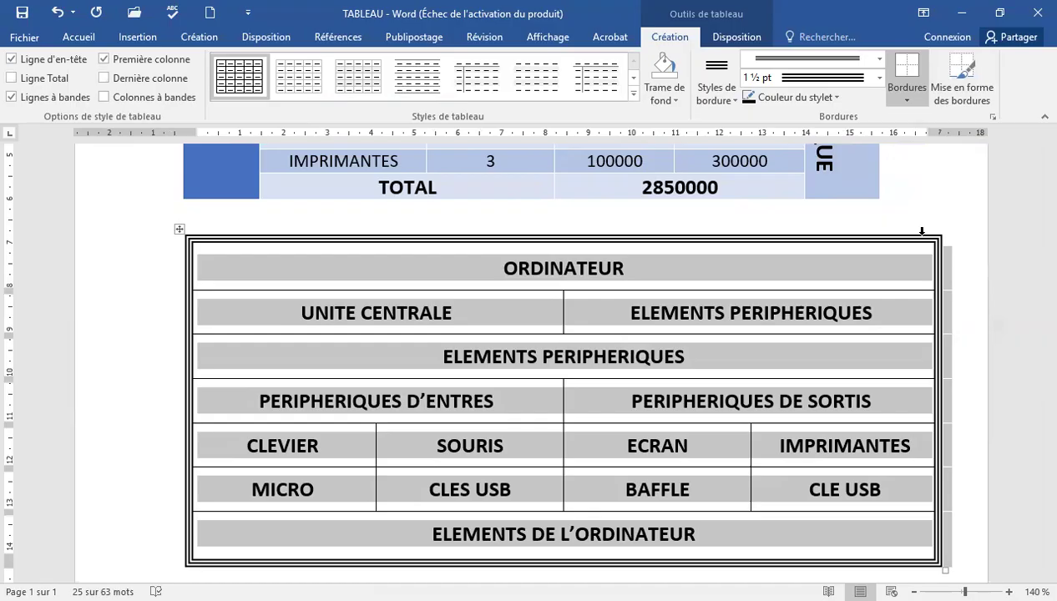
# Recolour the ORDINATEUR table's outside borders with the standard dark red.
pyautogui.click(836, 100)
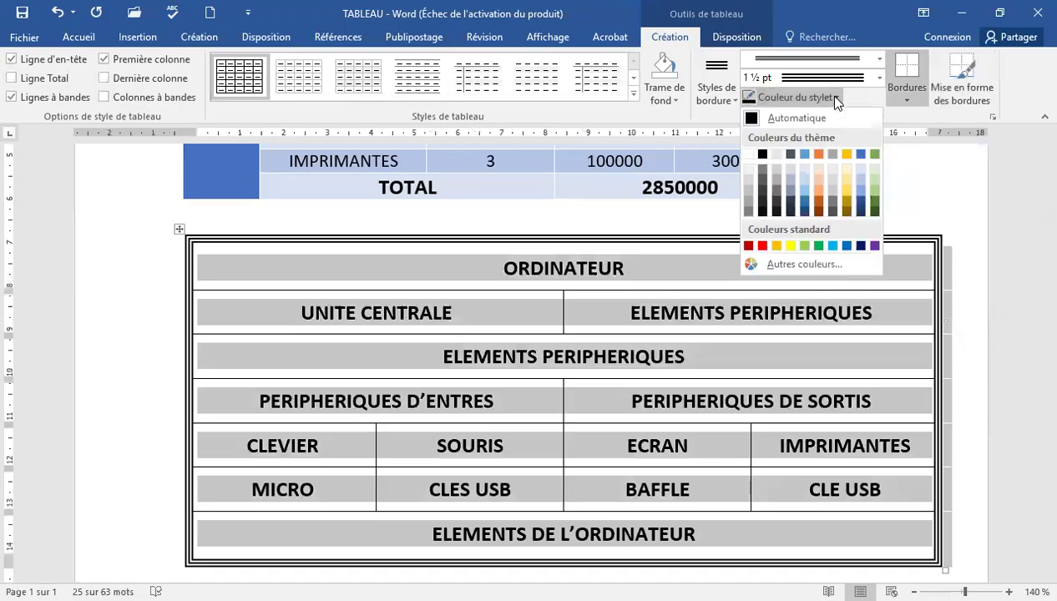
pyautogui.click(749, 247)
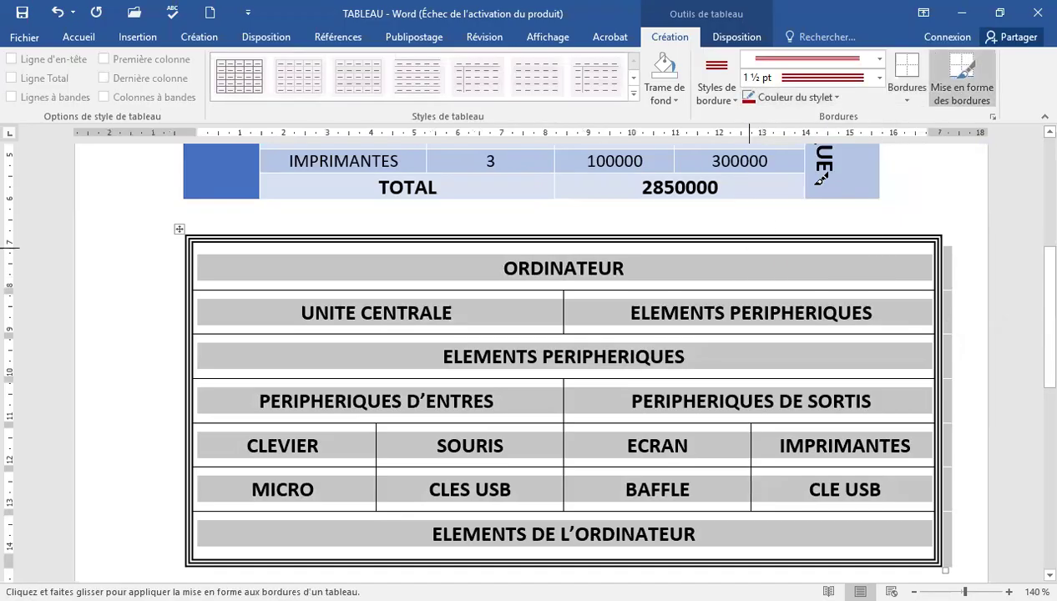
pyautogui.click(904, 101)
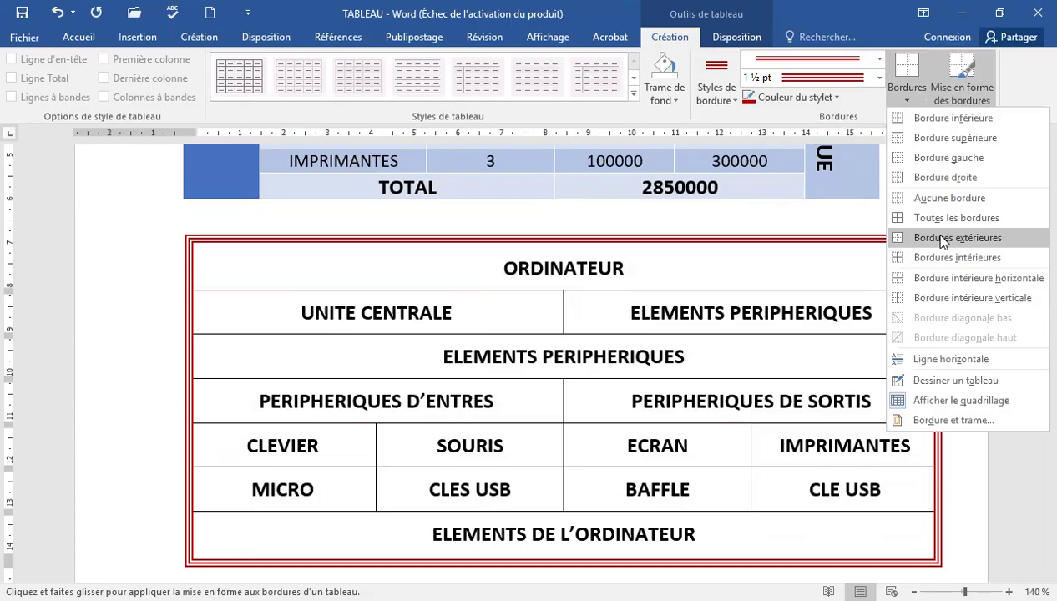
pyautogui.click(943, 239)
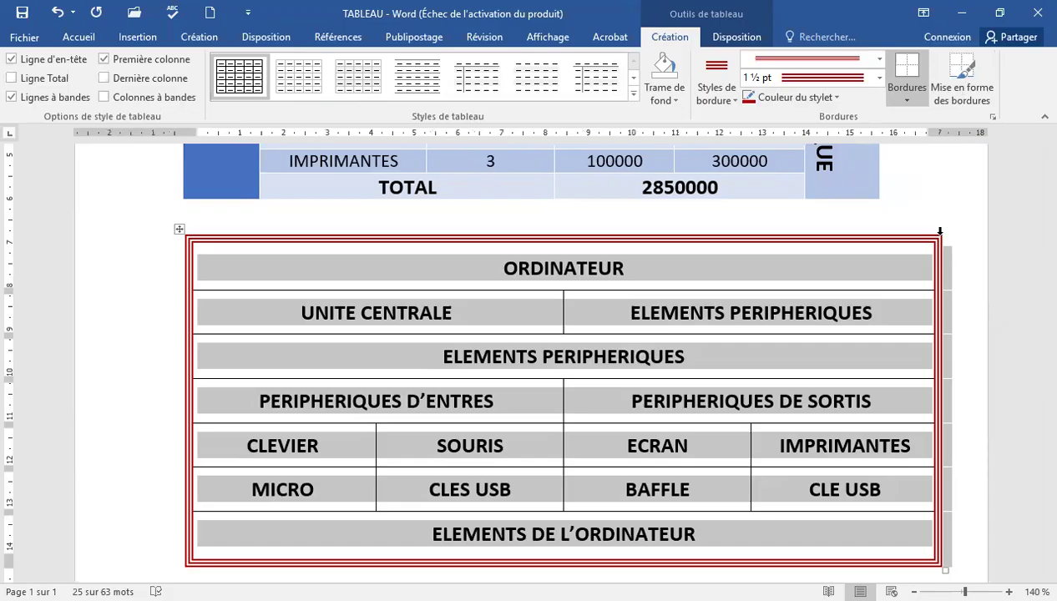
# Apply blue dash-dot-dot inside borders with a 1 pt weight to the ORDINATEUR table and save the document.
pyautogui.click(880, 65)
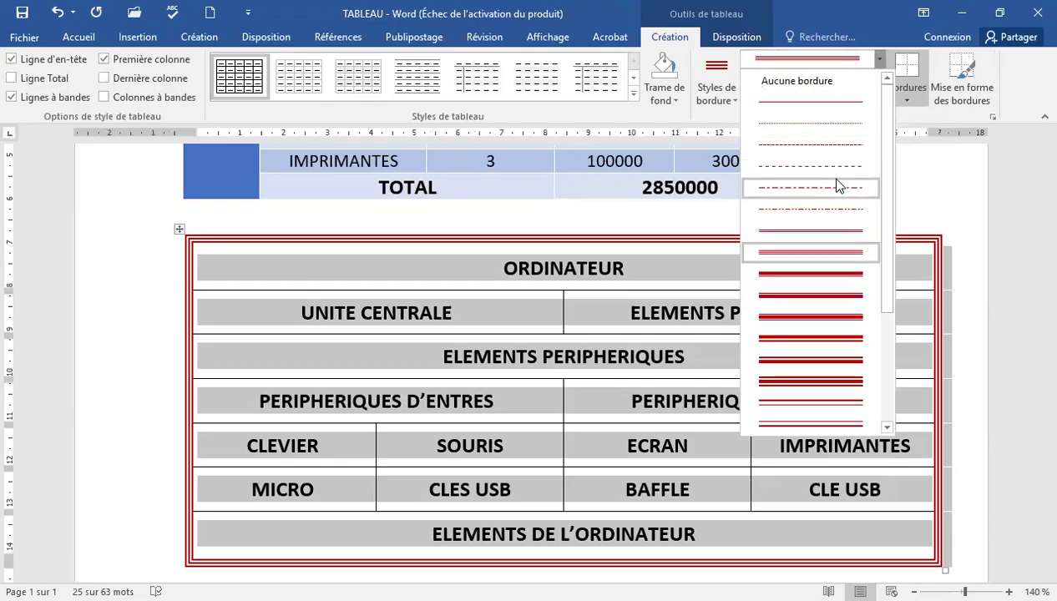
pyautogui.click(819, 209)
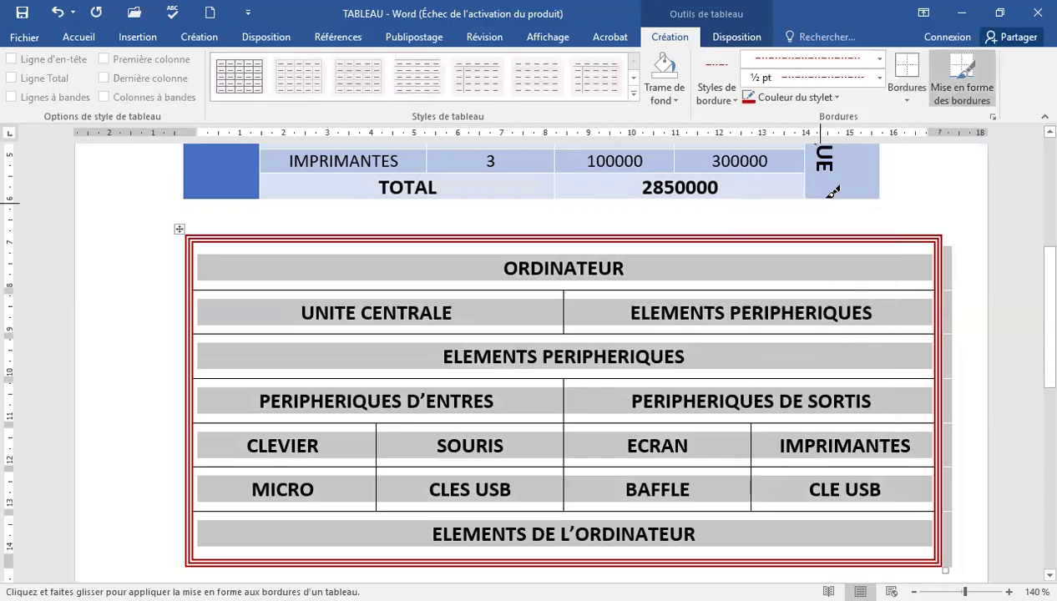
pyautogui.click(879, 78)
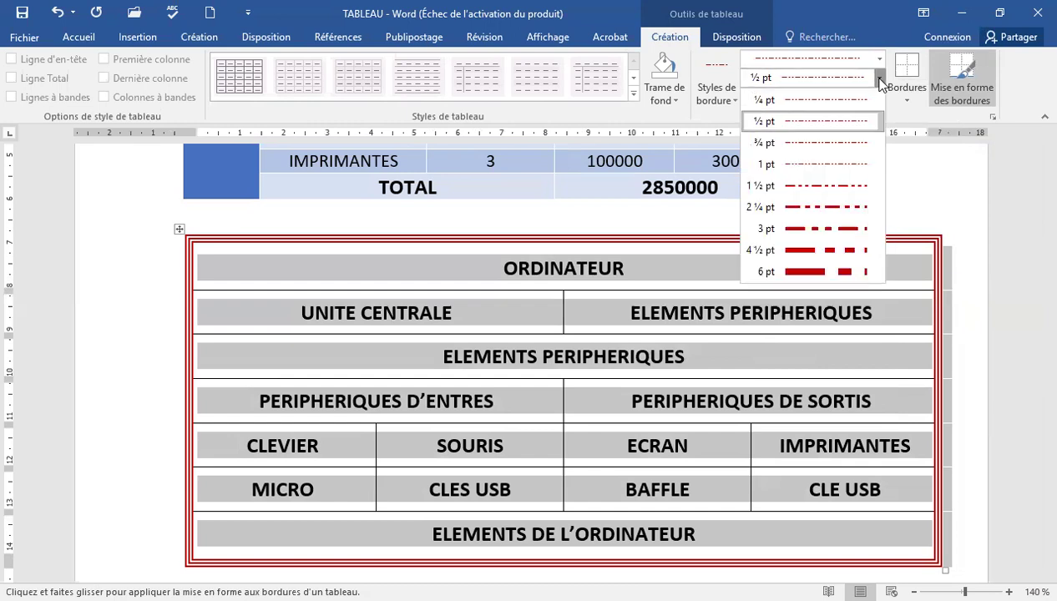
pyautogui.click(812, 167)
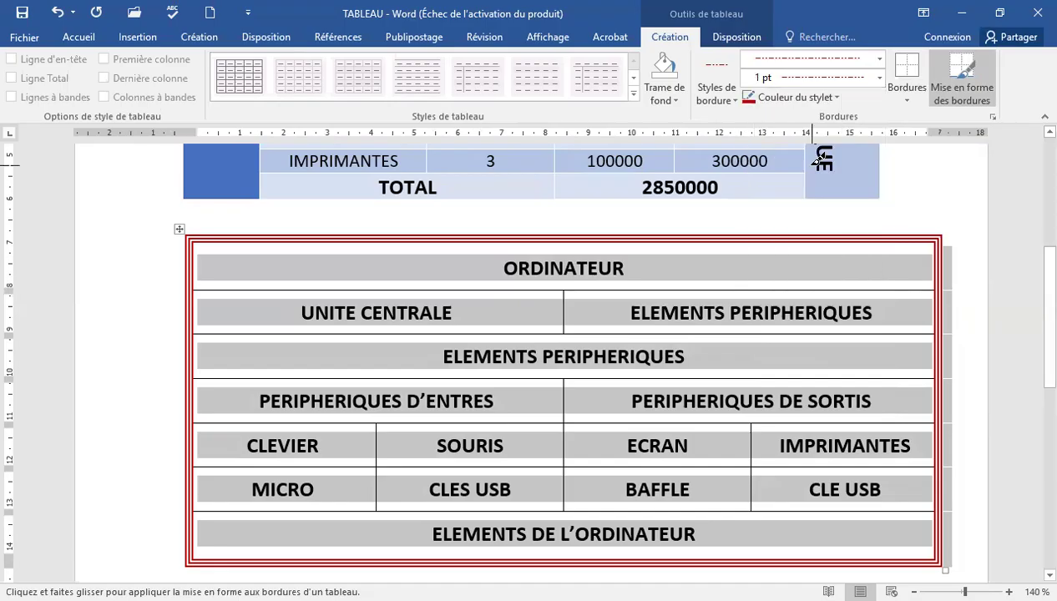
pyautogui.click(835, 102)
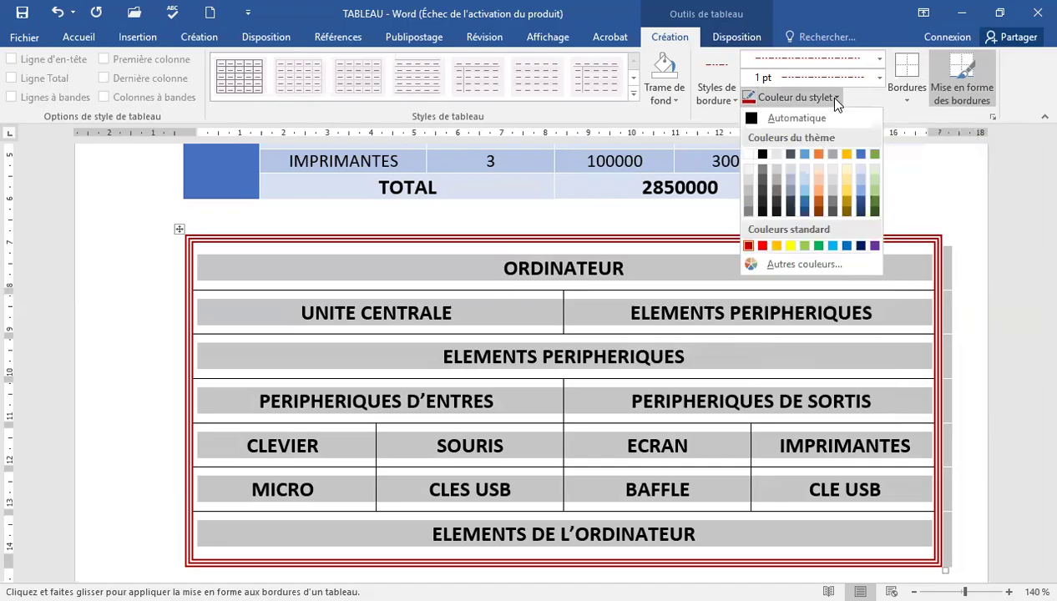
pyautogui.click(846, 245)
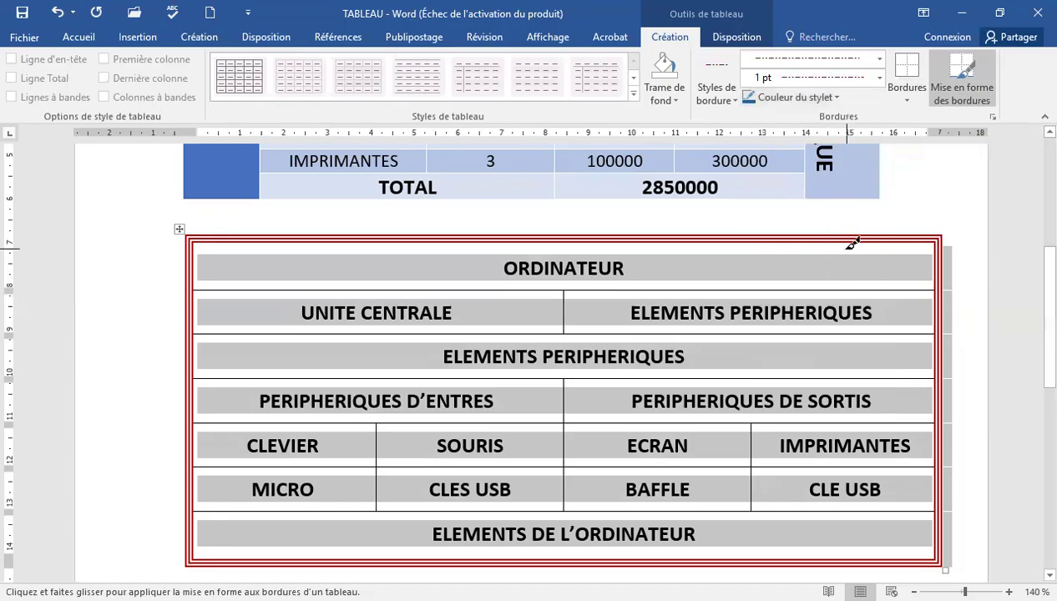
pyautogui.click(907, 104)
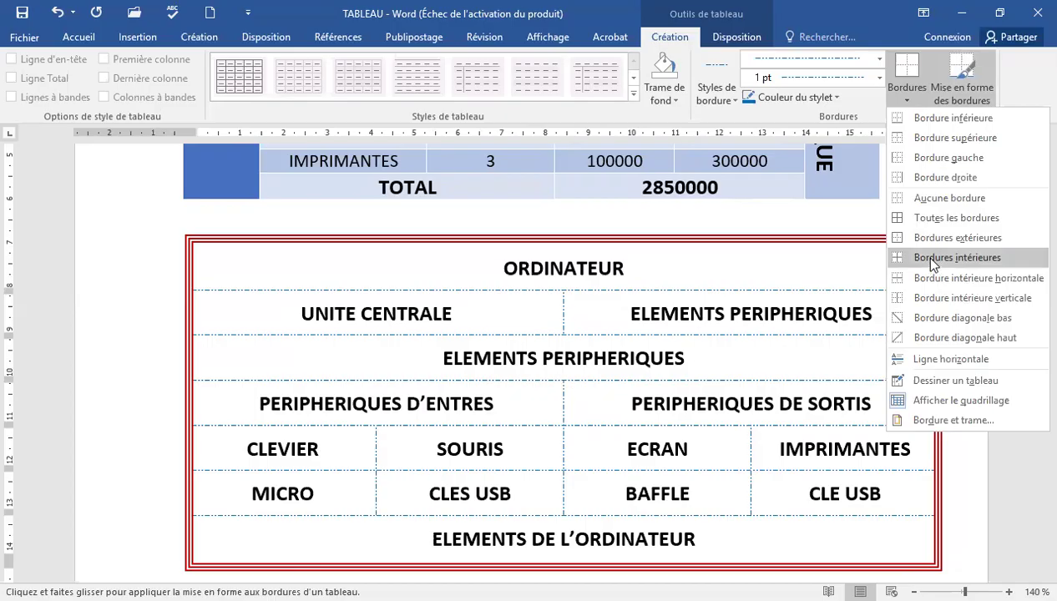
pyautogui.click(930, 259)
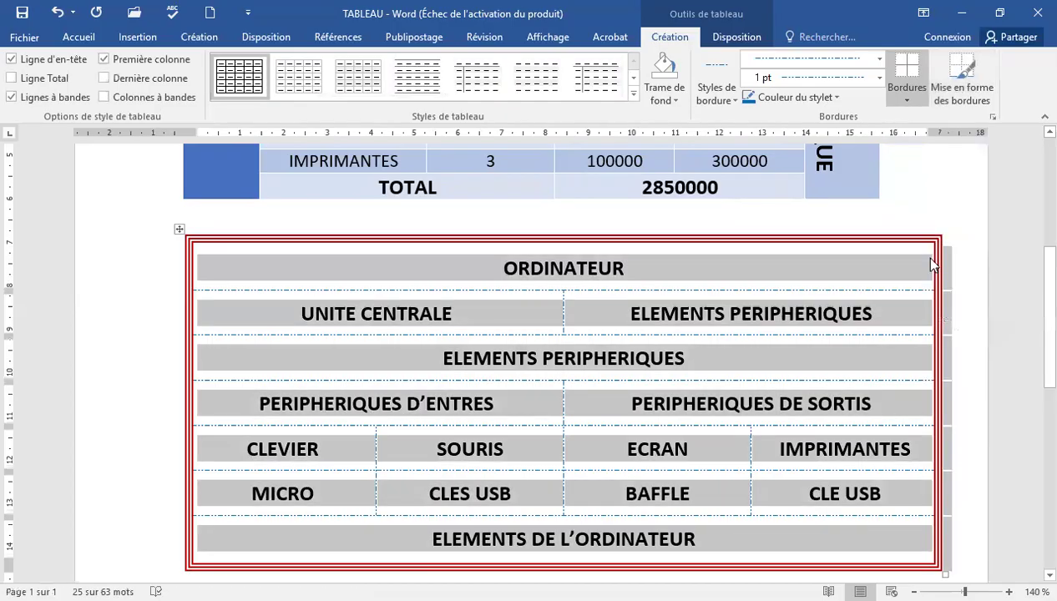
pyautogui.click(983, 272)
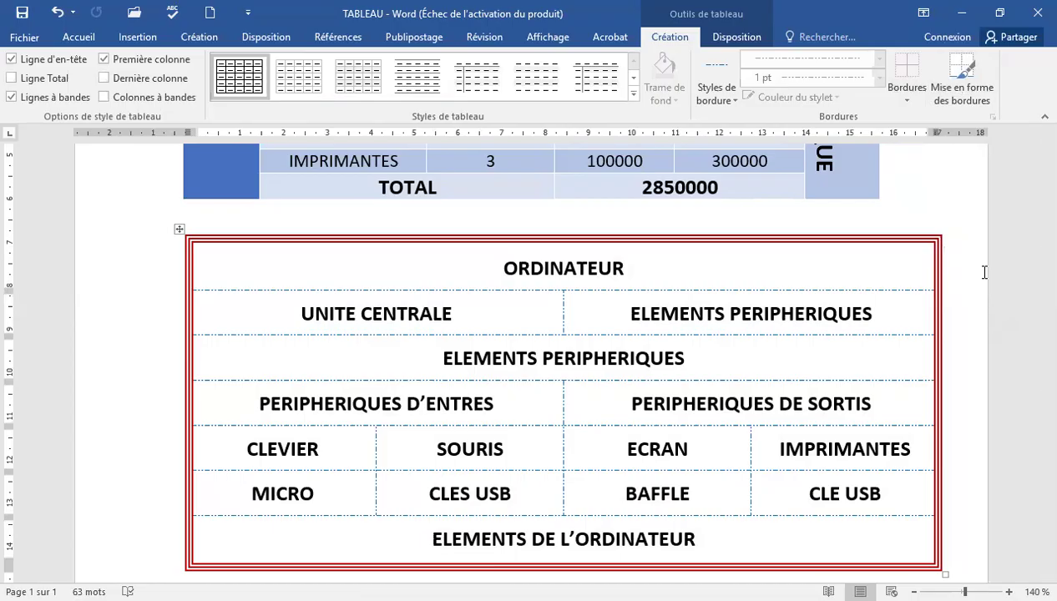
pyautogui.hotkey('ctrl', 's')
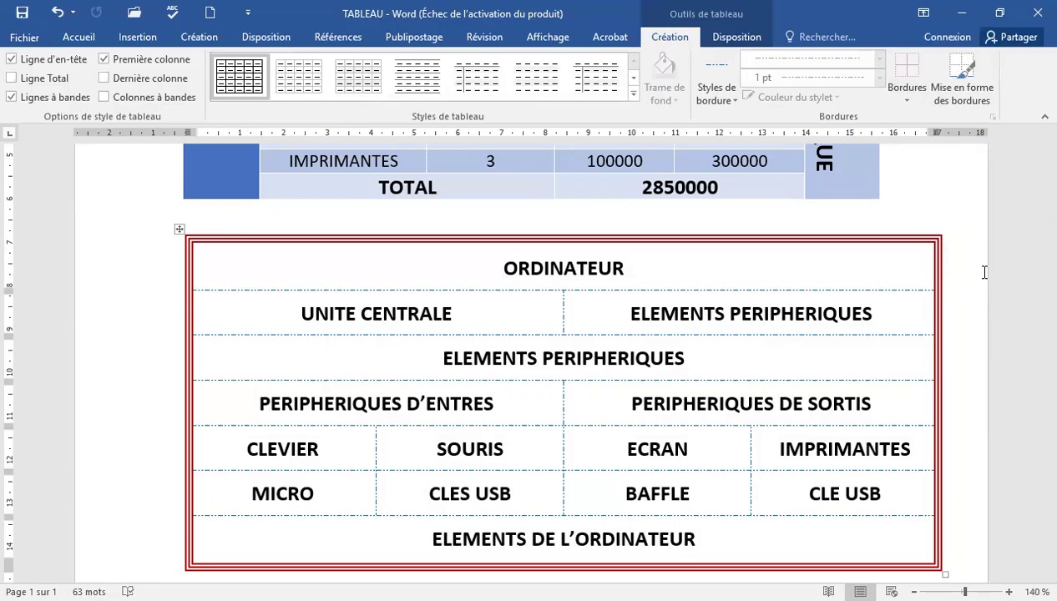